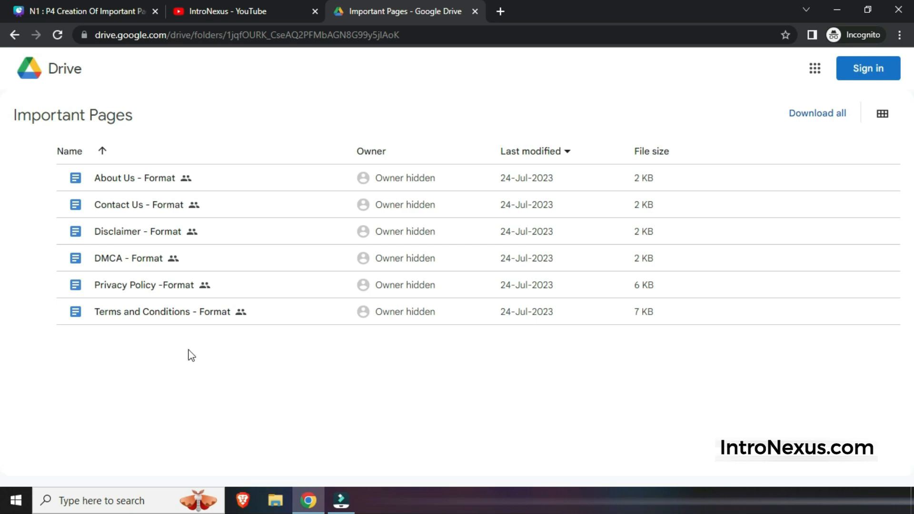
Step: Open the "Terms and Conditions - Format" document and look over its introduction and Cookies section
double_click(153, 315)
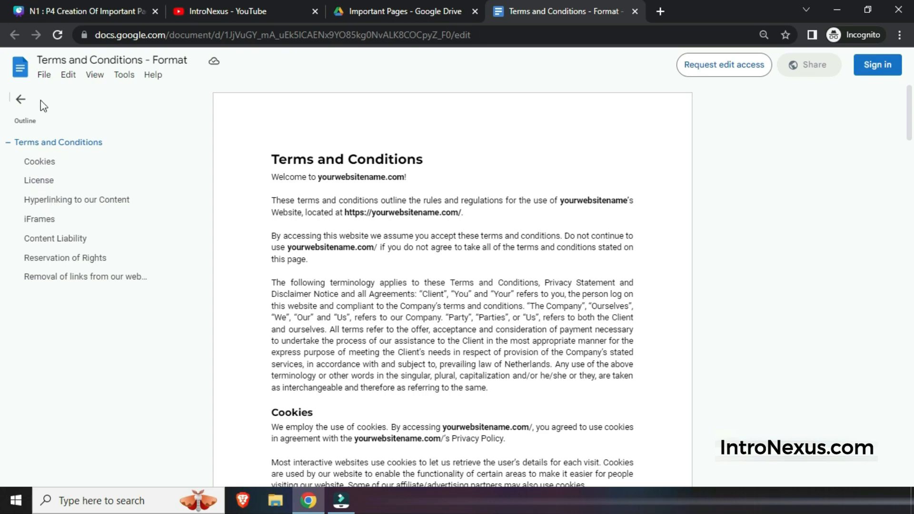
click(40, 161)
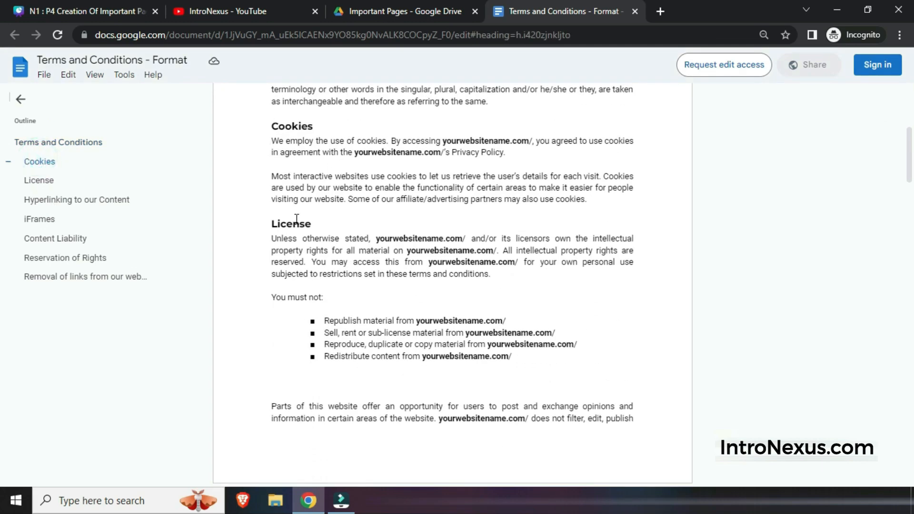
scroll(297, 219, up, 6)
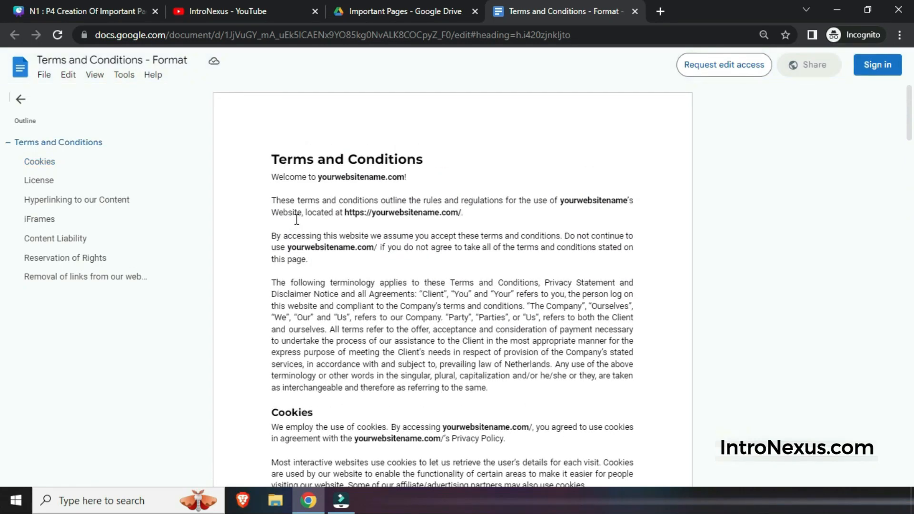
scroll(297, 219, down, 1)
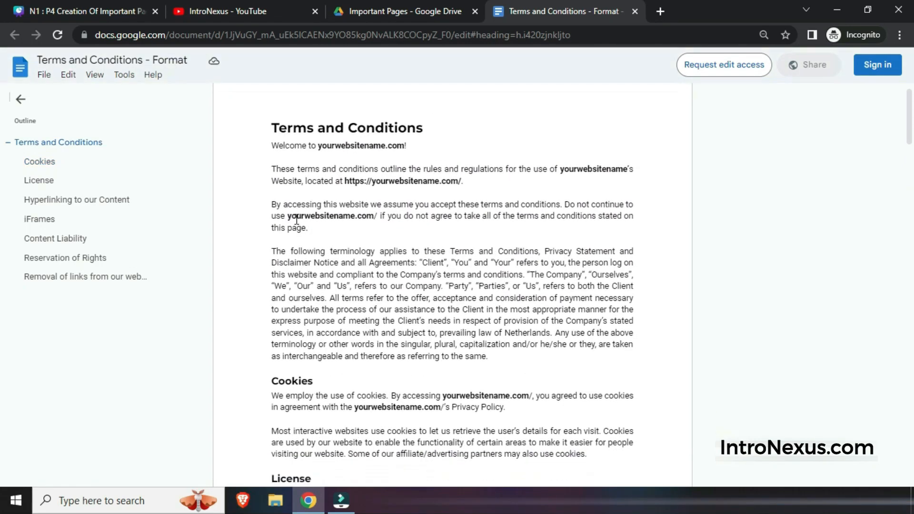
scroll(298, 219, up, 1)
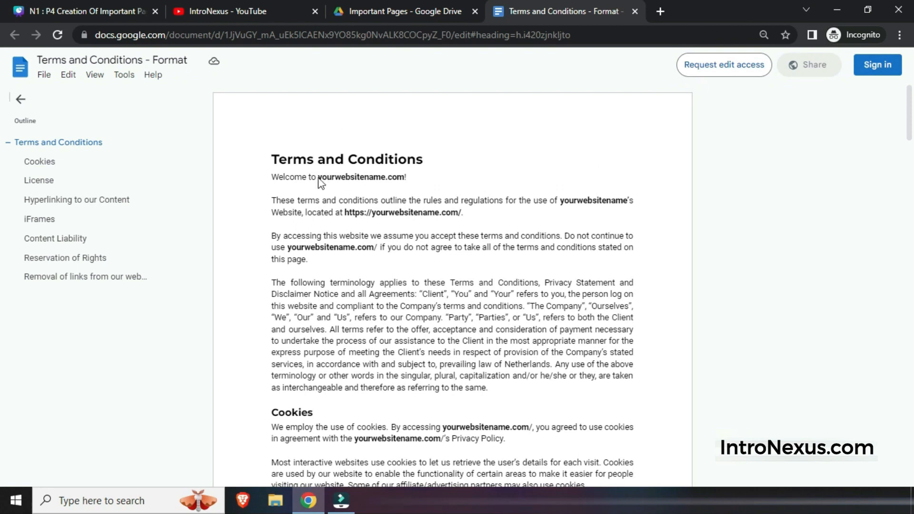
Step: Highlight the placeholder website names and URL in the Terms and Conditions introduction and Cookies section to examine what needs replacing
drag(319, 178, 409, 177)
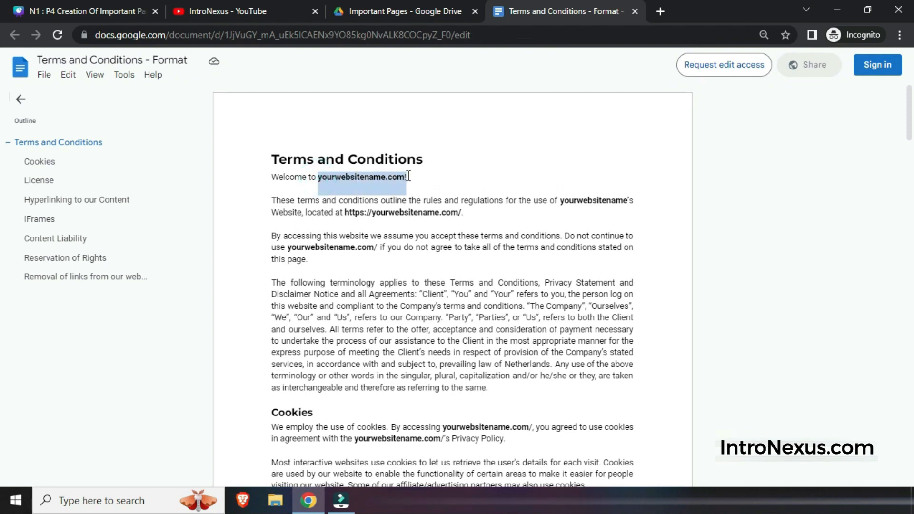
click(408, 176)
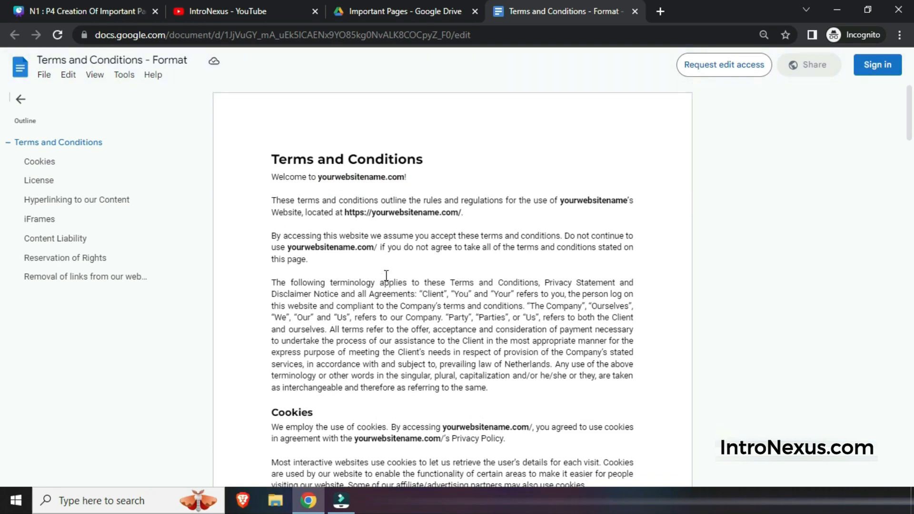
scroll(386, 275, down, 1)
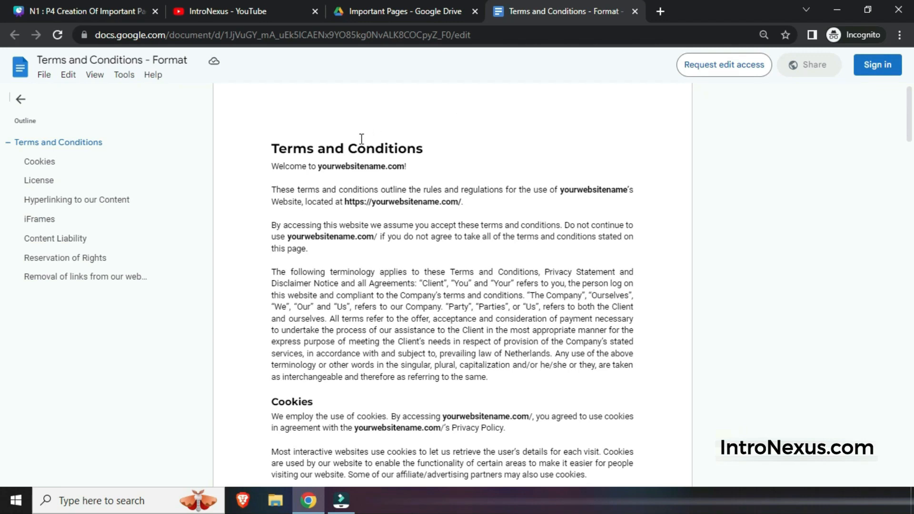
drag(319, 168, 418, 166)
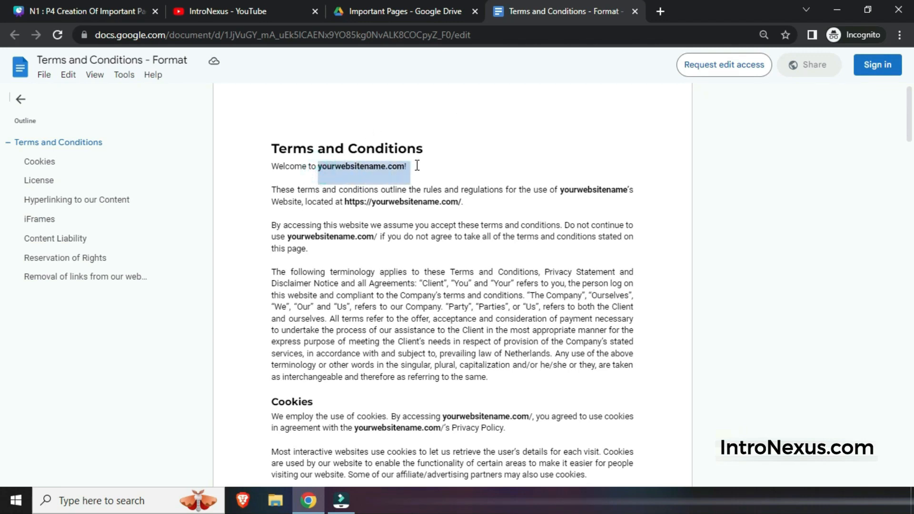
click(417, 166)
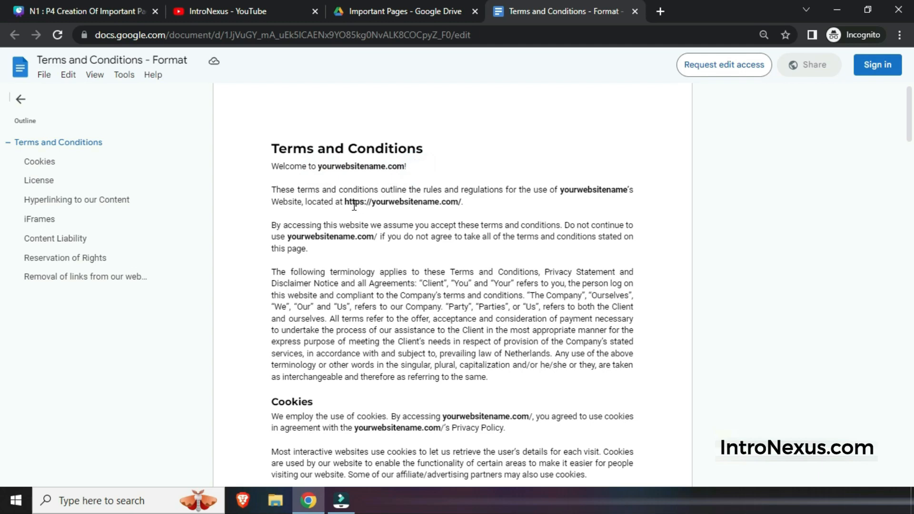
drag(345, 205, 474, 206)
click(474, 207)
scroll(393, 275, down, 5)
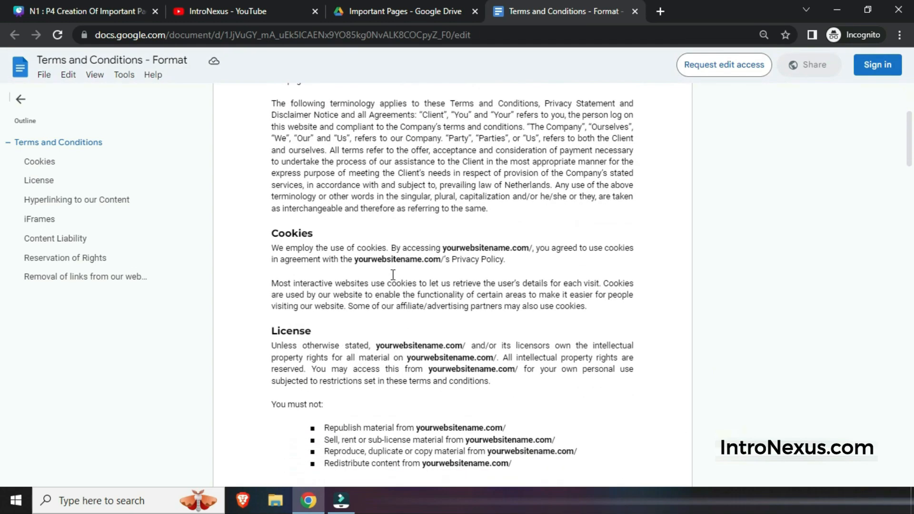
drag(444, 202, 534, 201)
click(353, 218)
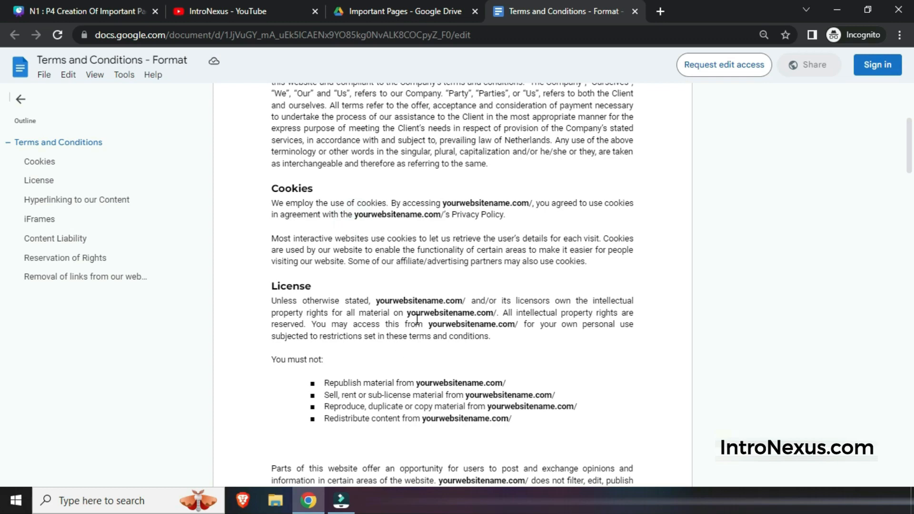
Step: Review the Terms and Conditions from License through Removal of links from our website, and close the document
scroll(417, 320, down, 7)
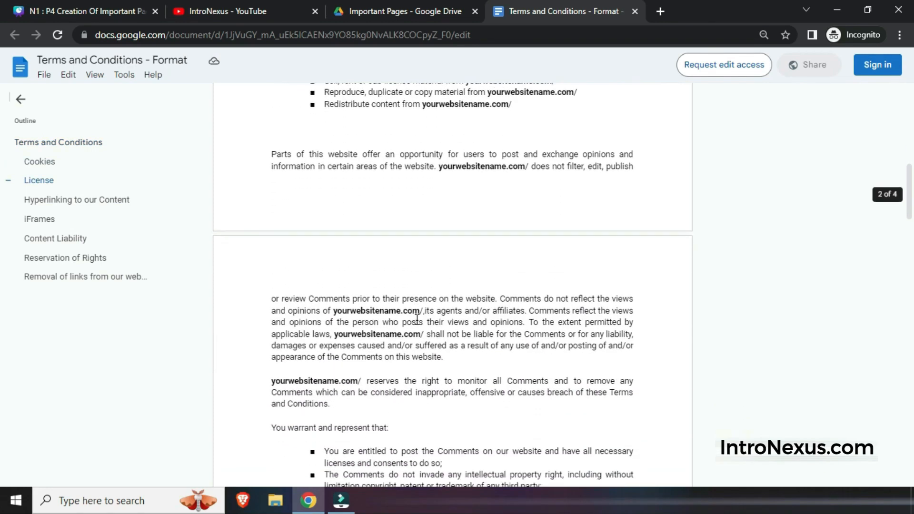
scroll(418, 319, down, 6)
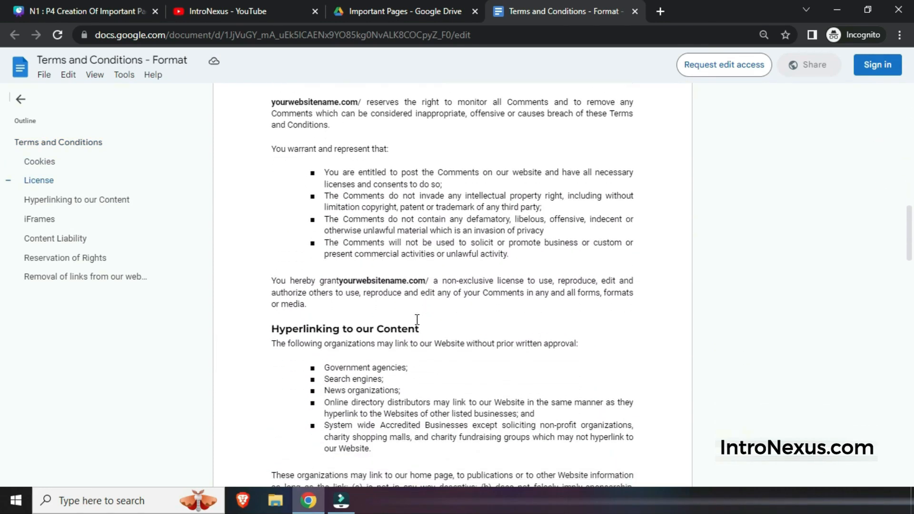
scroll(417, 319, down, 4)
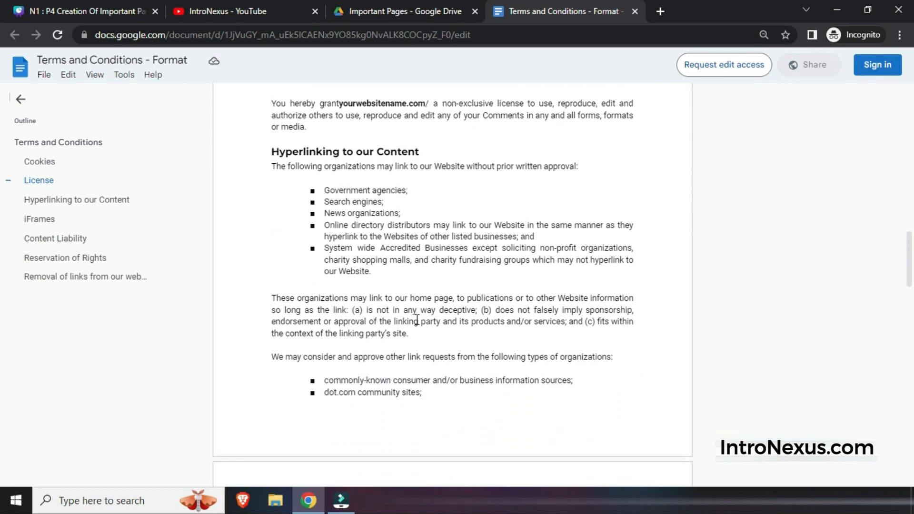
scroll(417, 319, down, 7)
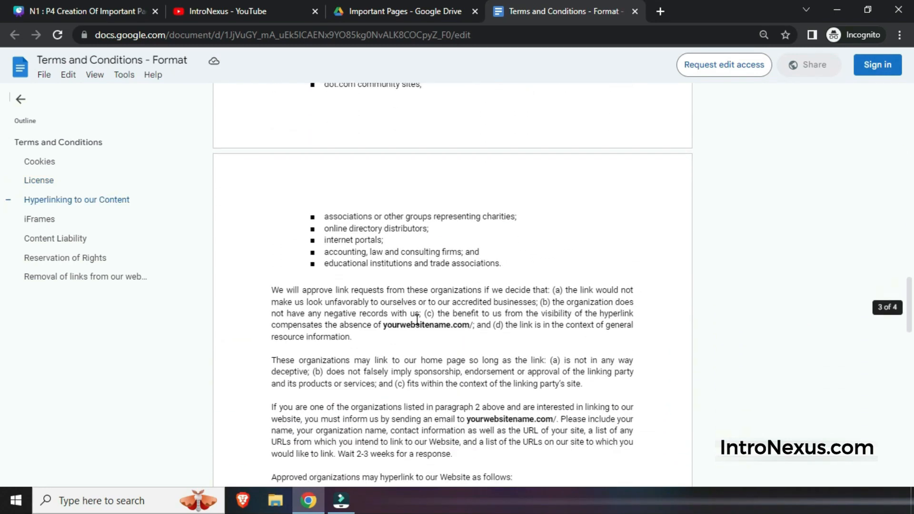
scroll(417, 319, down, 5)
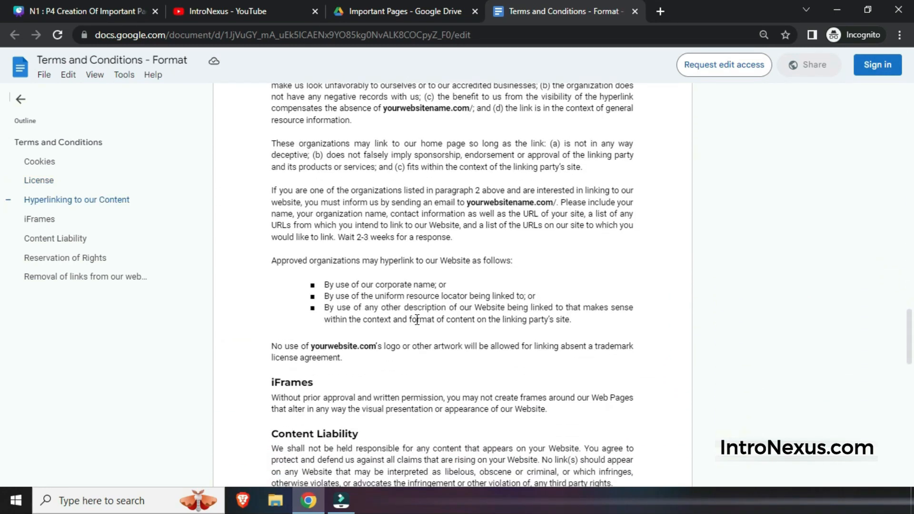
scroll(417, 320, down, 3)
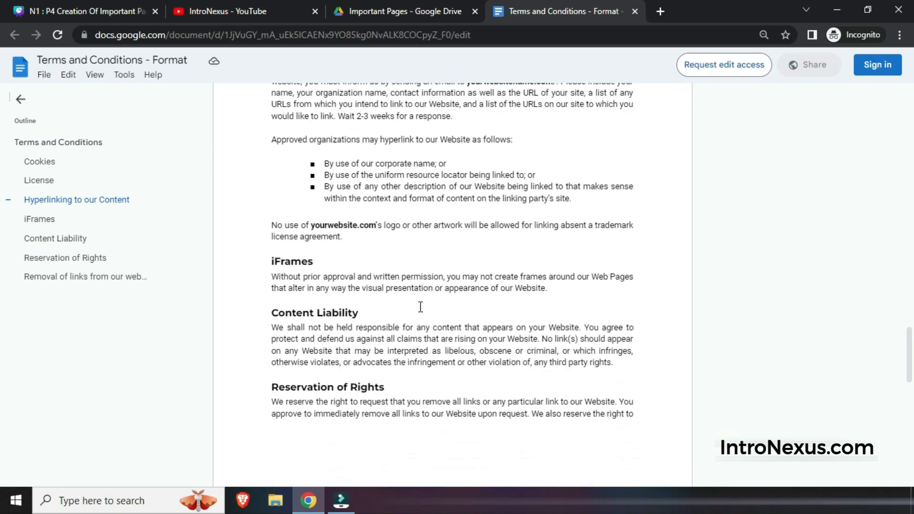
scroll(451, 242, down, 5)
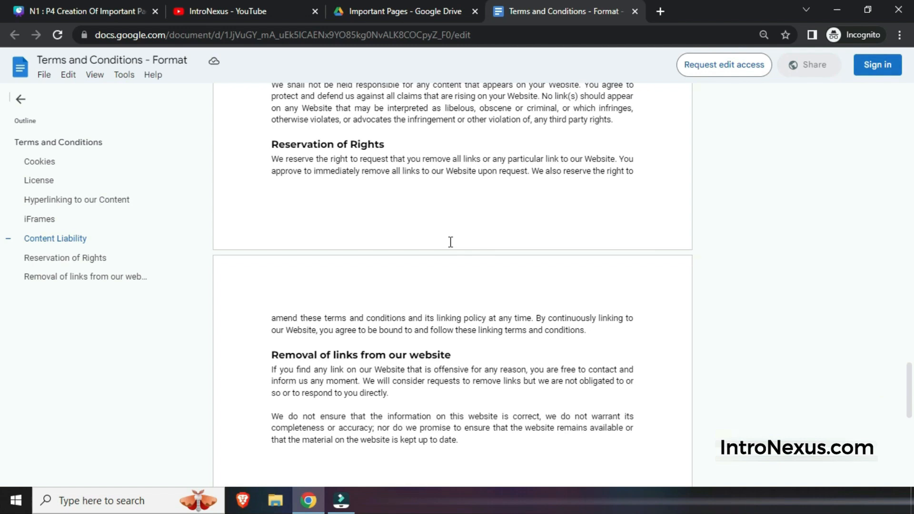
scroll(450, 242, down, 6)
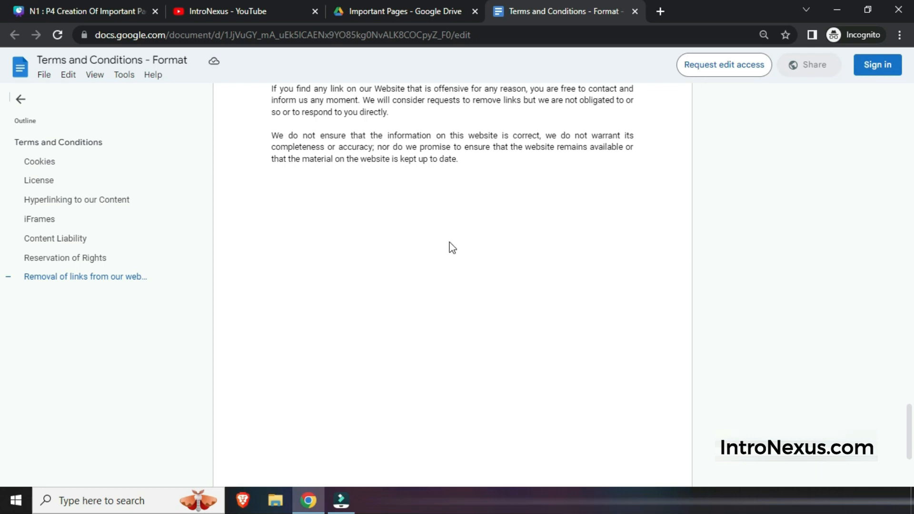
key(ctrl+w)
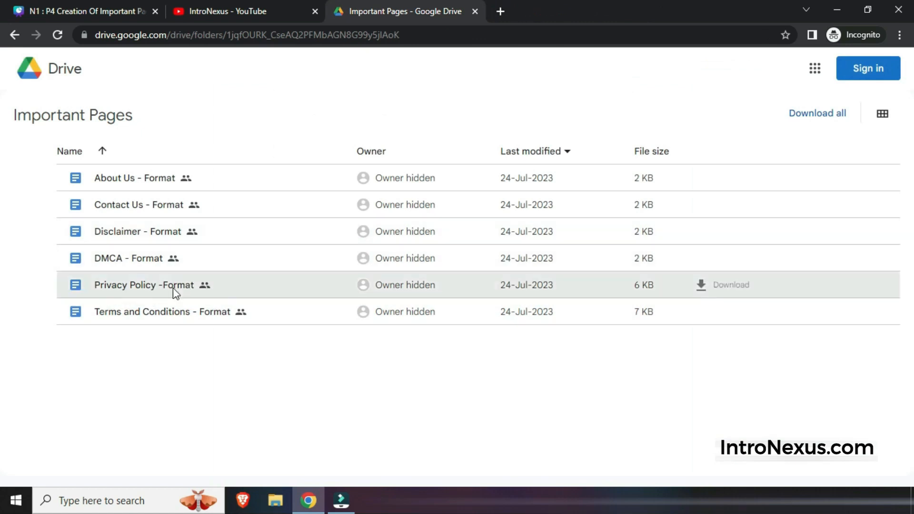
Step: Open the "Privacy Policy -Format" document and highlight the site name "Web Learners" in its opening paragraph
double_click(173, 288)
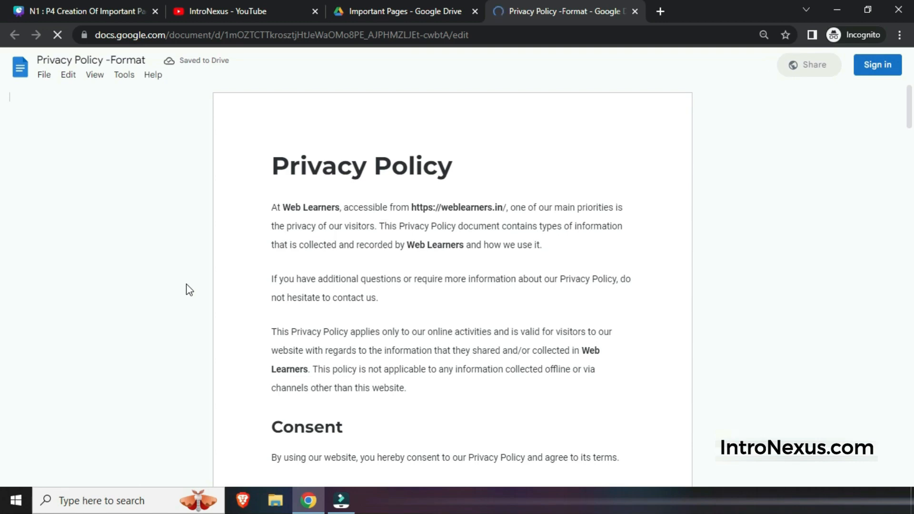
scroll(374, 288, down, 3)
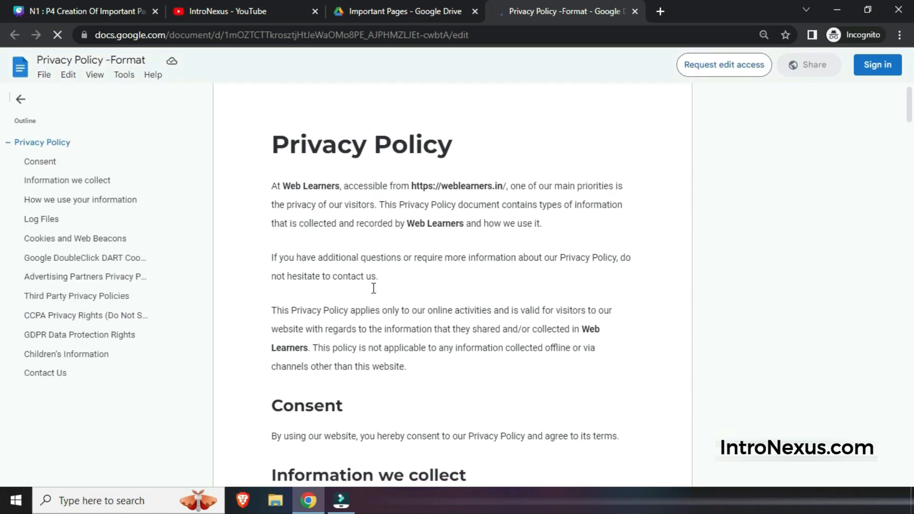
scroll(374, 288, up, 3)
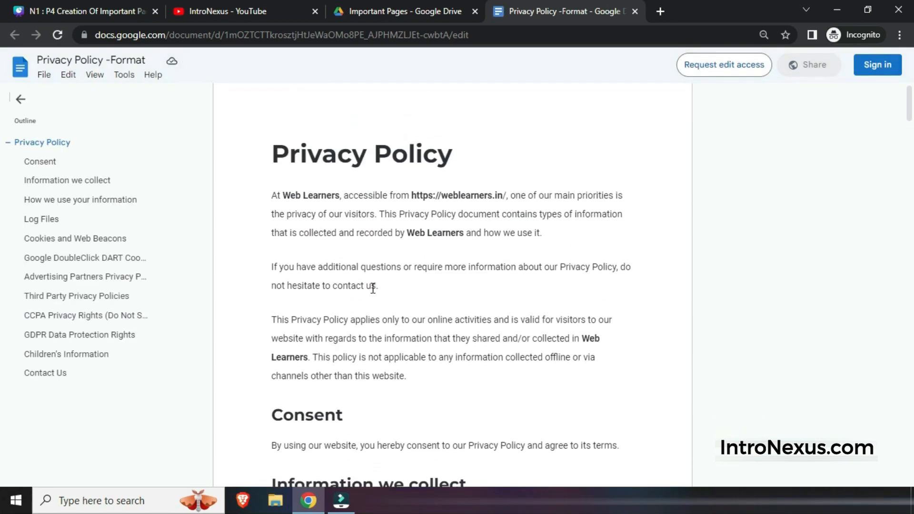
drag(286, 195, 340, 193)
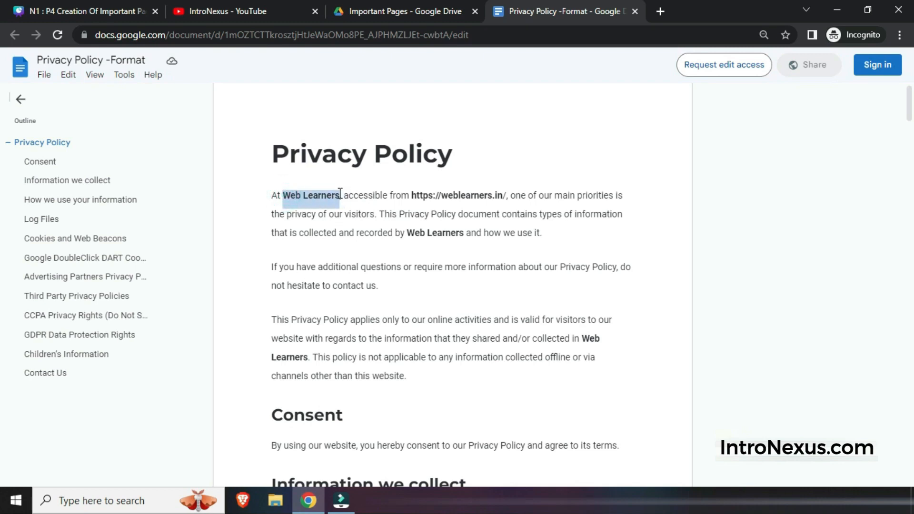
click(337, 210)
Step: Examine the Privacy Policy sections from Consent to CCPA Privacy Rights for site name mentions, highlighting "Web Learners" under Cookies and Web Beacons
scroll(337, 210, down, 2)
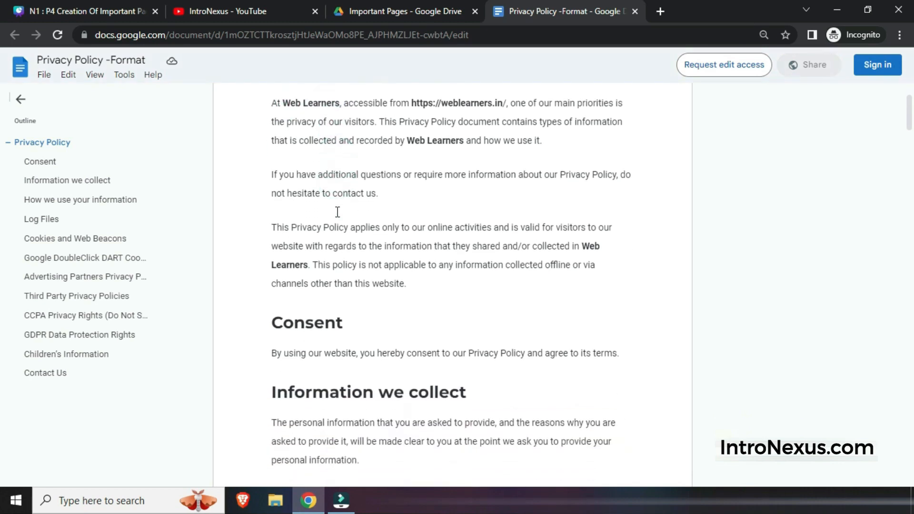
scroll(266, 263, down, 8)
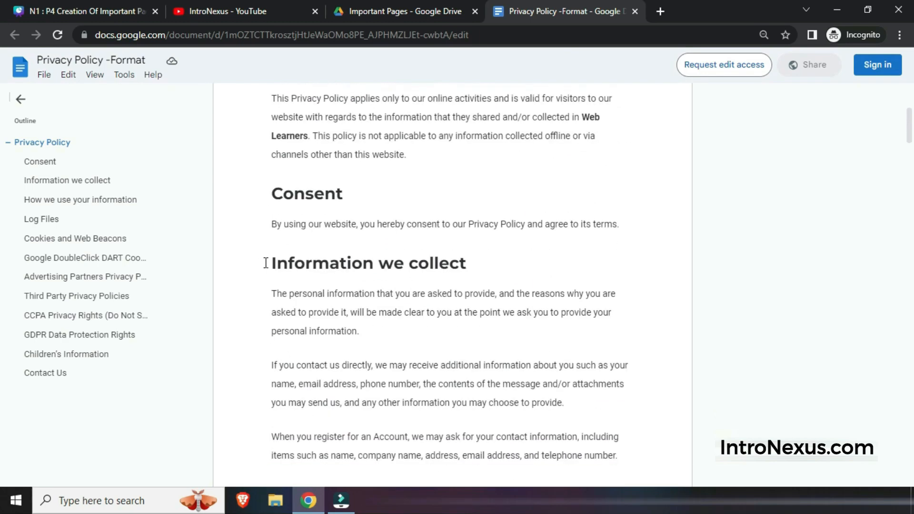
scroll(266, 263, down, 10)
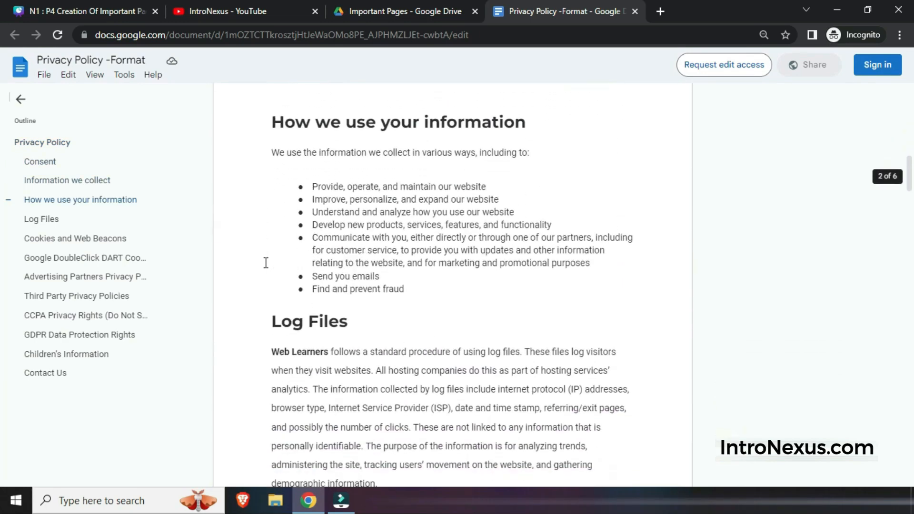
scroll(265, 263, down, 3)
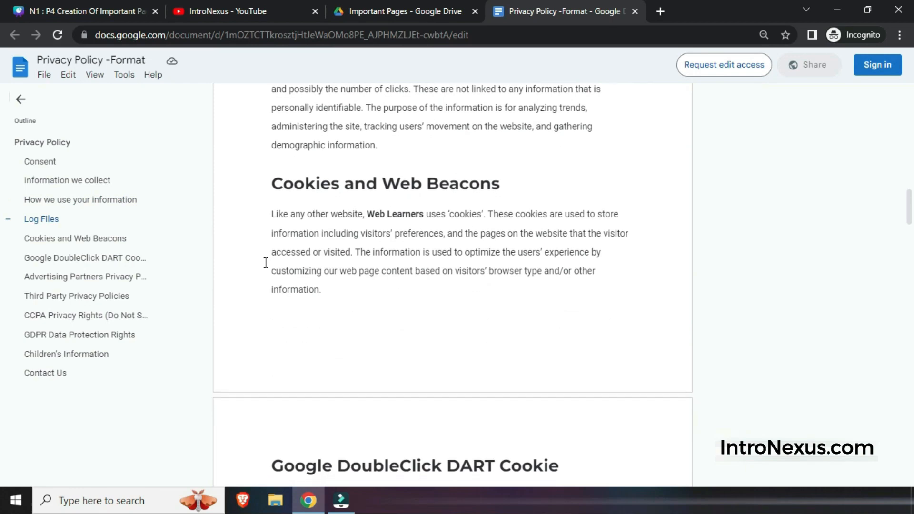
drag(367, 191, 424, 192)
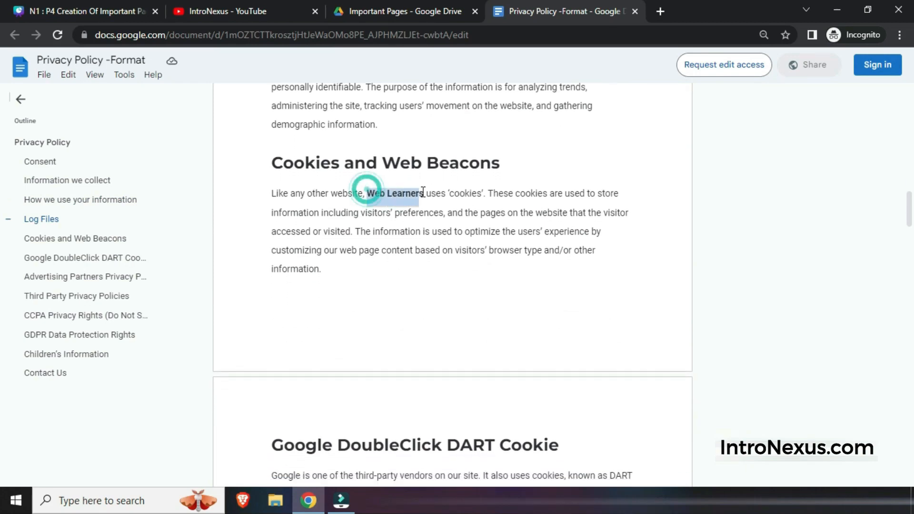
click(423, 192)
scroll(336, 291, down, 10)
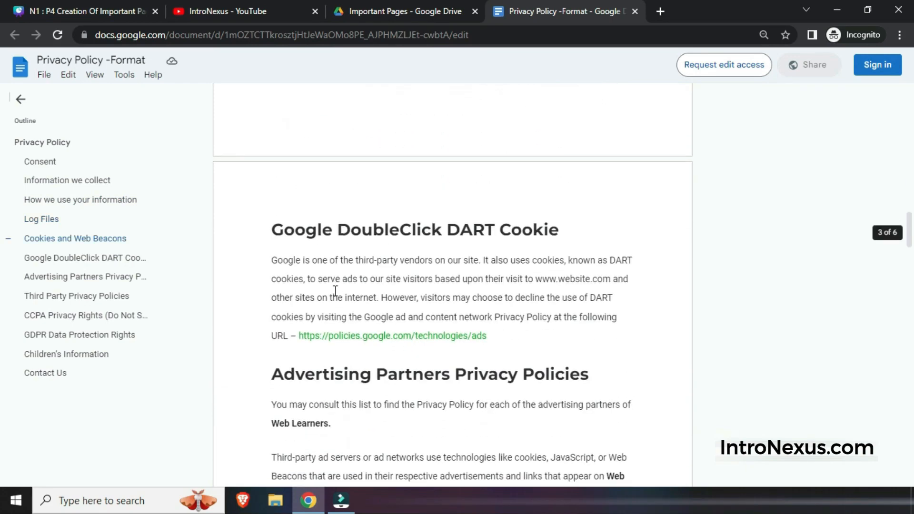
scroll(334, 292, down, 5)
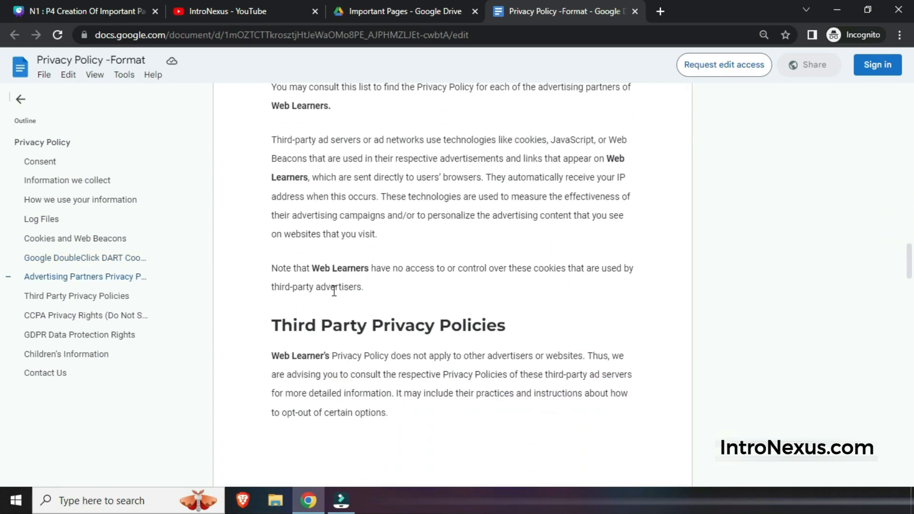
scroll(335, 291, down, 3)
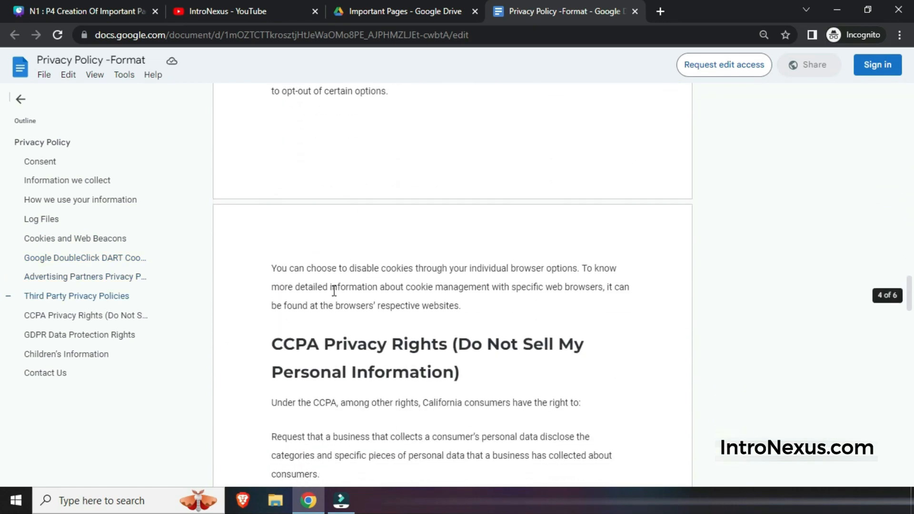
Step: Search the Privacy Policy document for "web learners"
key(ctrl+f)
text(web )
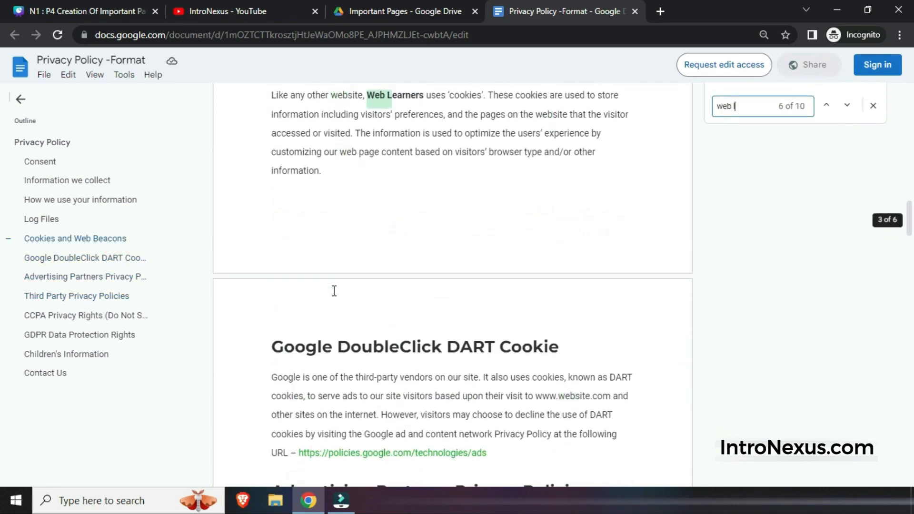
text(learners)
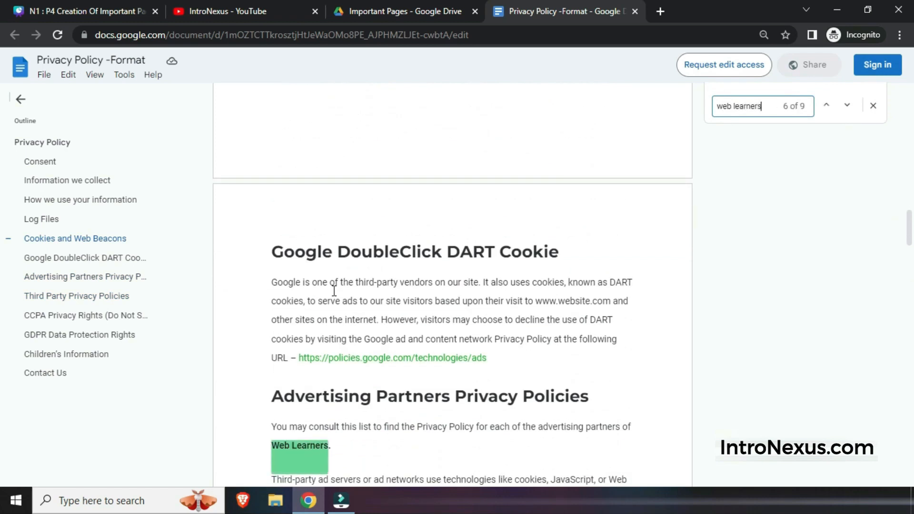
Step: Close the document search and examine the Privacy Policy from Google DoubleClick DART Cookie to Children's Information for site name mentions
click(782, 106)
click(875, 109)
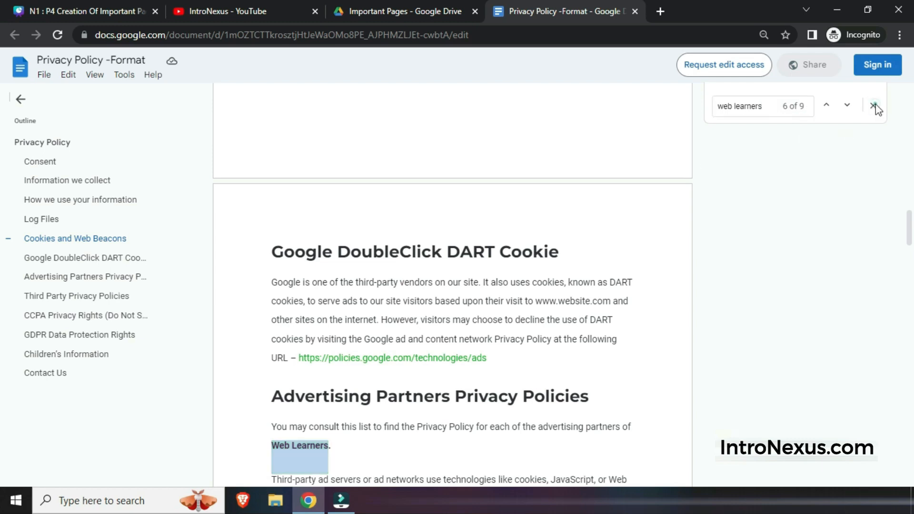
scroll(513, 292, down, 3)
scroll(514, 293, down, 8)
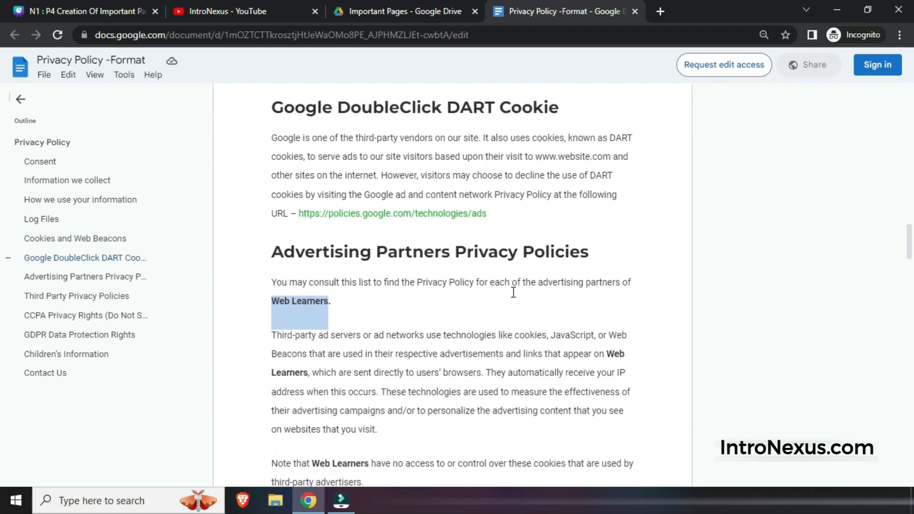
scroll(513, 292, down, 11)
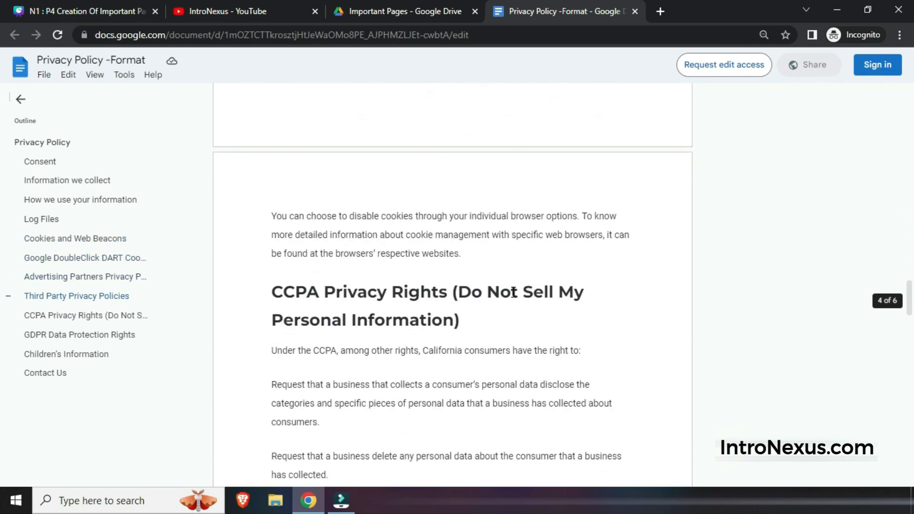
scroll(514, 294, down, 11)
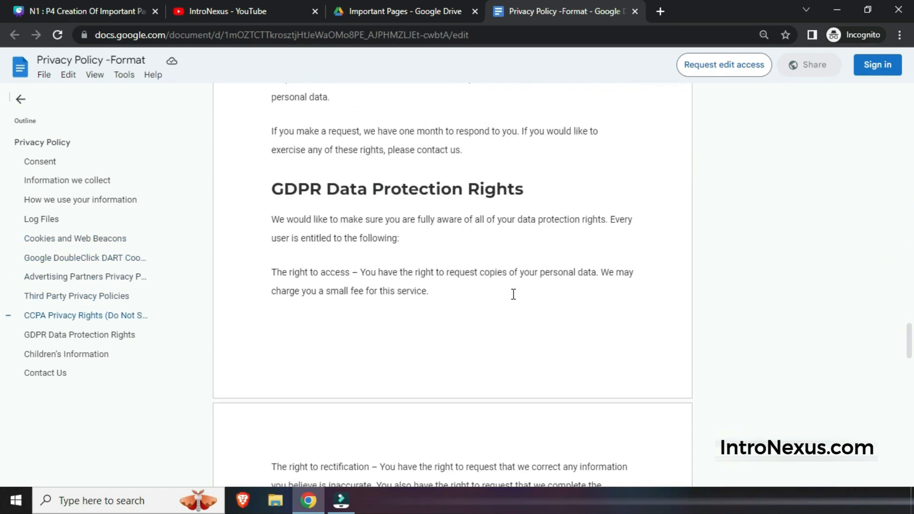
scroll(513, 294, down, 2)
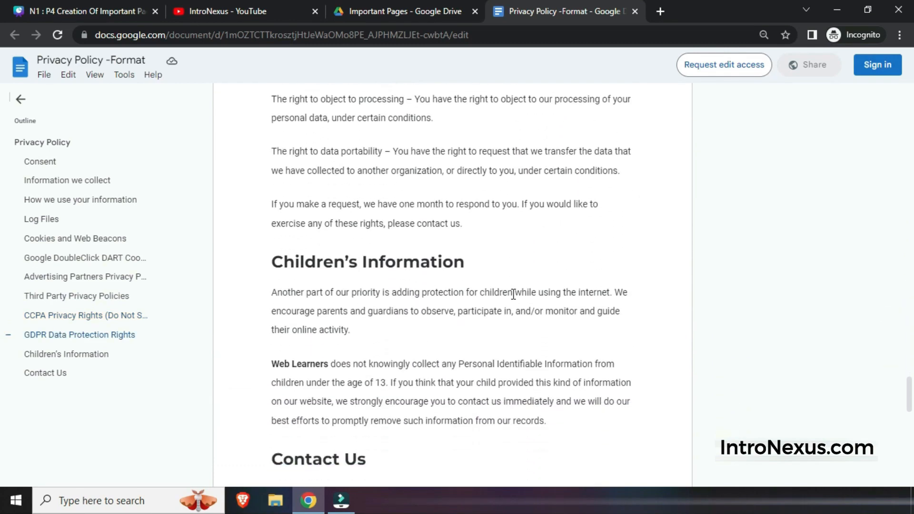
Step: Search the Privacy Policy again for "web learners" to highlight every mention of the site name
key(ctrl+f)
text(web l)
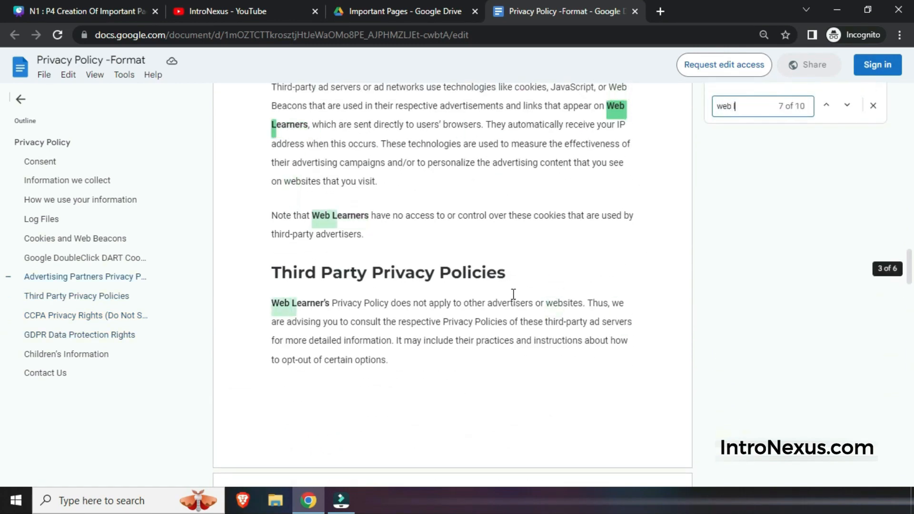
text(earners)
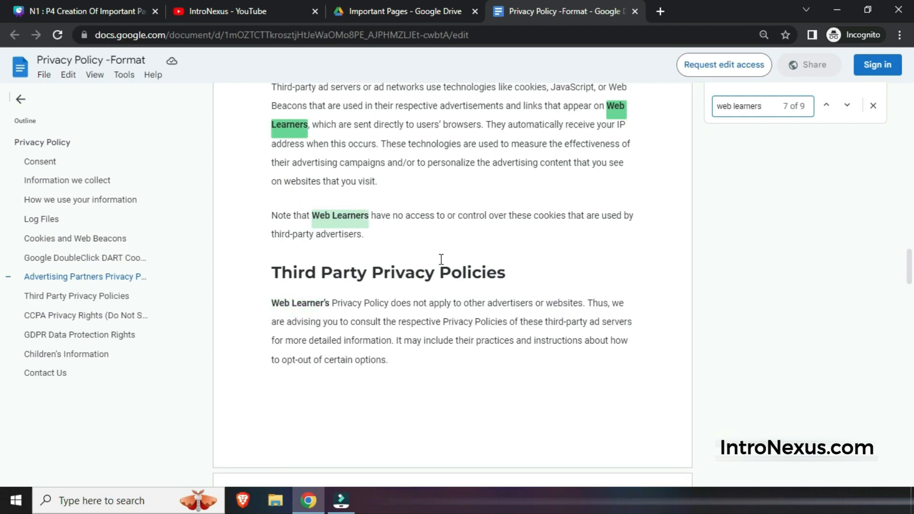
Step: Review the highlighted site name mentions through the Contact Us section, and close the Privacy Policy document
scroll(442, 259, down, 15)
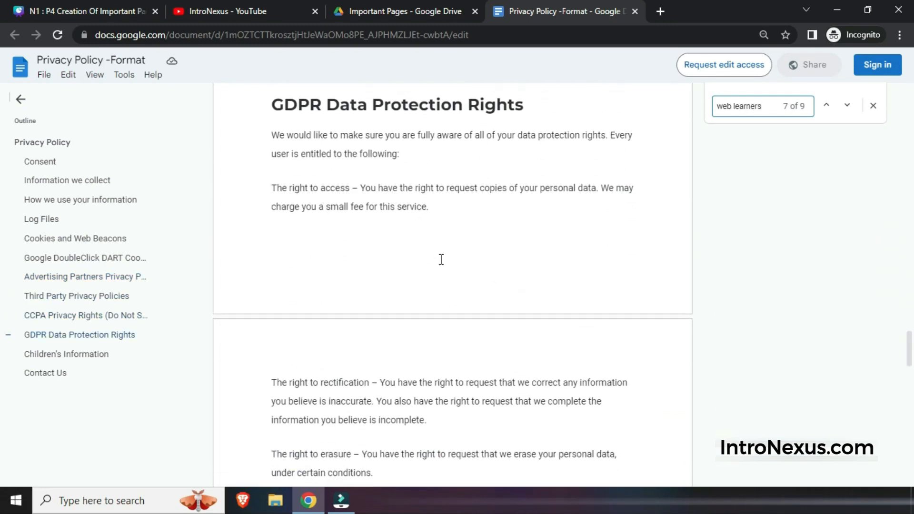
scroll(442, 260, down, 14)
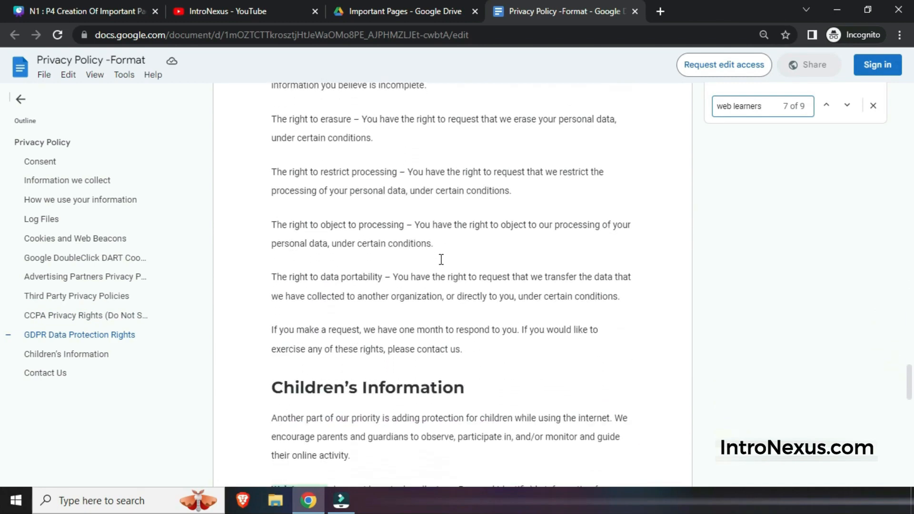
scroll(442, 259, down, 3)
scroll(392, 271, down, 4)
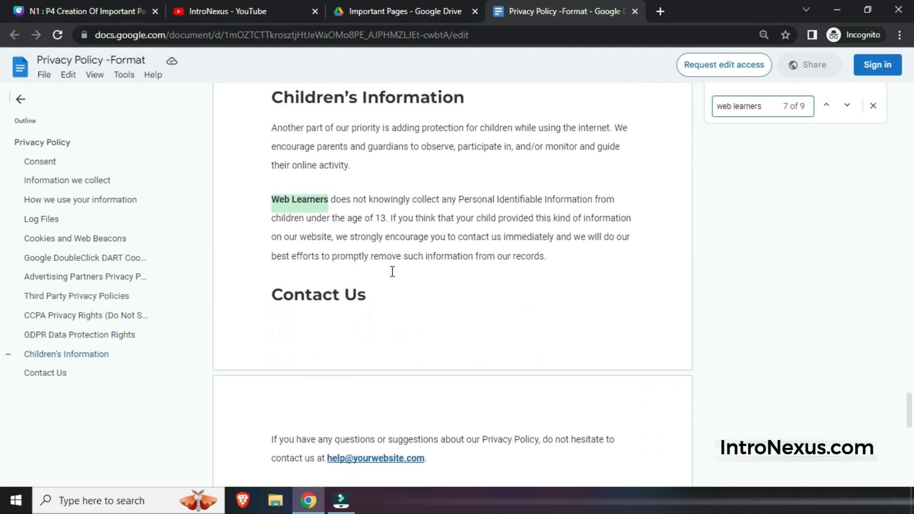
scroll(393, 271, down, 6)
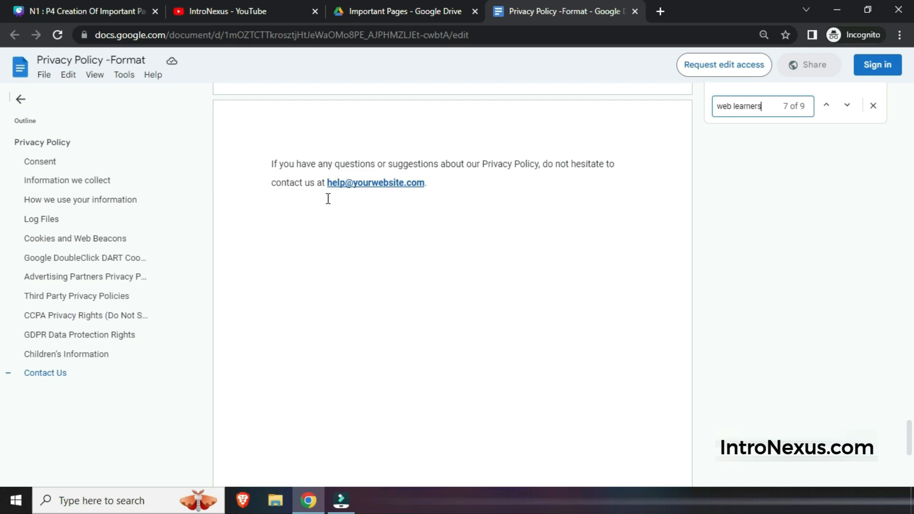
key(ctrl+w)
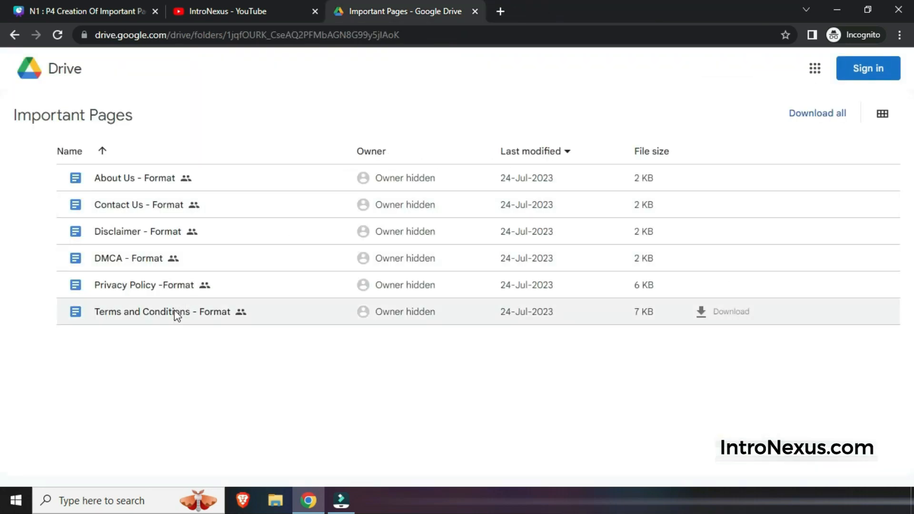
Step: Open the "Terms and Conditions - Format" document and search it for the placeholder "yourwebsitename"
double_click(175, 312)
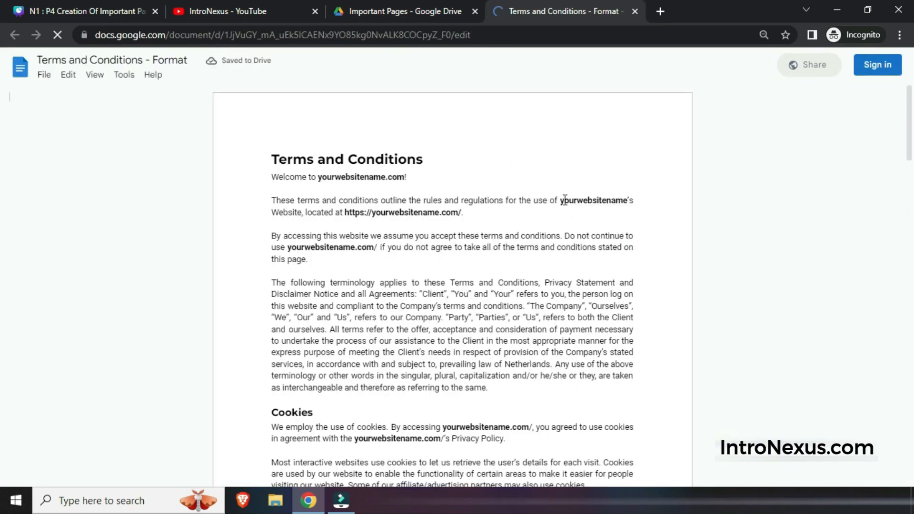
drag(560, 200, 388, 174)
click(320, 177)
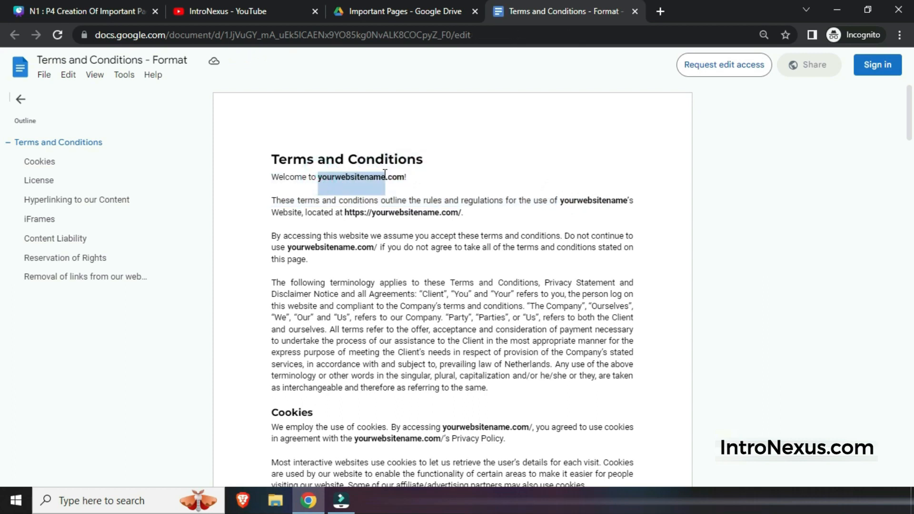
key(ctrl+f)
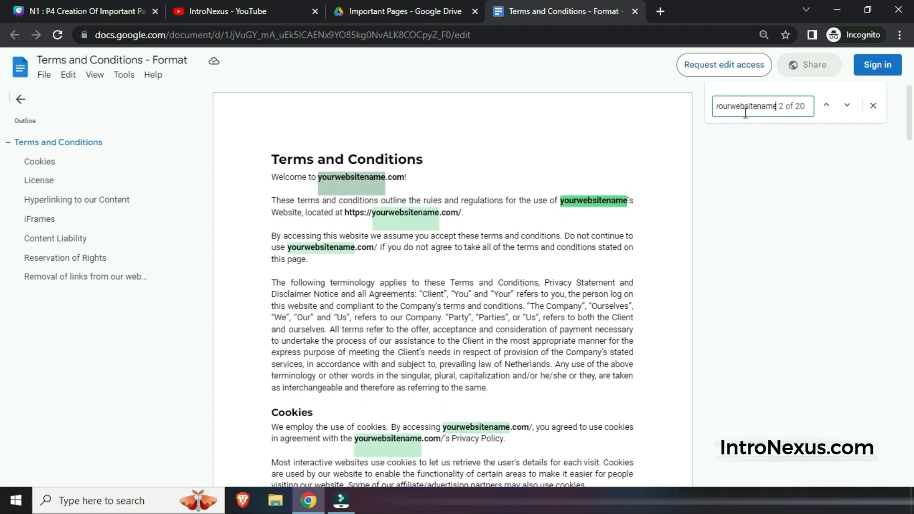
Step: Review the highlighted placeholders from License to Hyperlinking to our Content, and close the Terms and Conditions document
scroll(616, 234, down, 8)
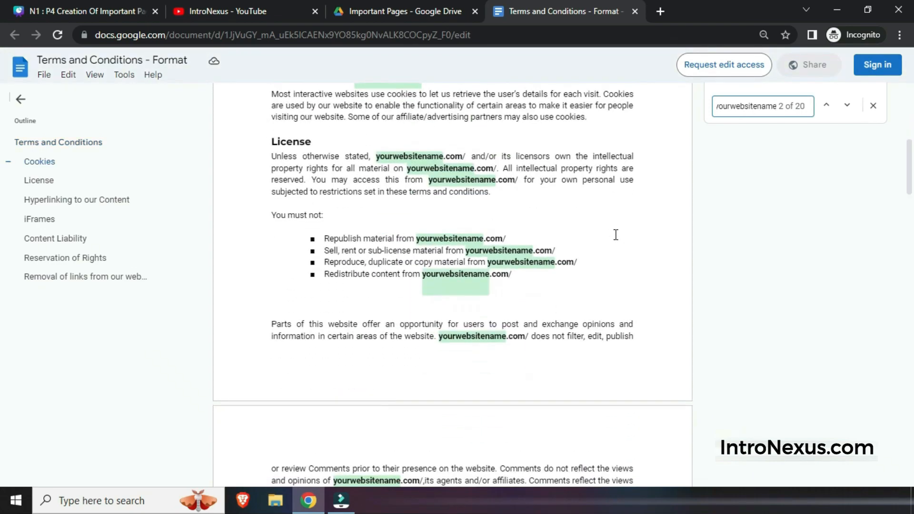
scroll(616, 235, down, 14)
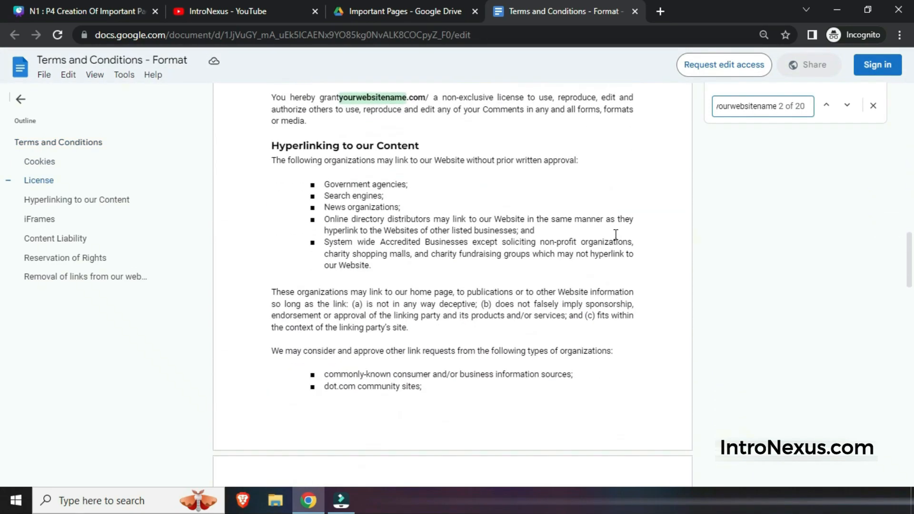
scroll(617, 235, down, 10)
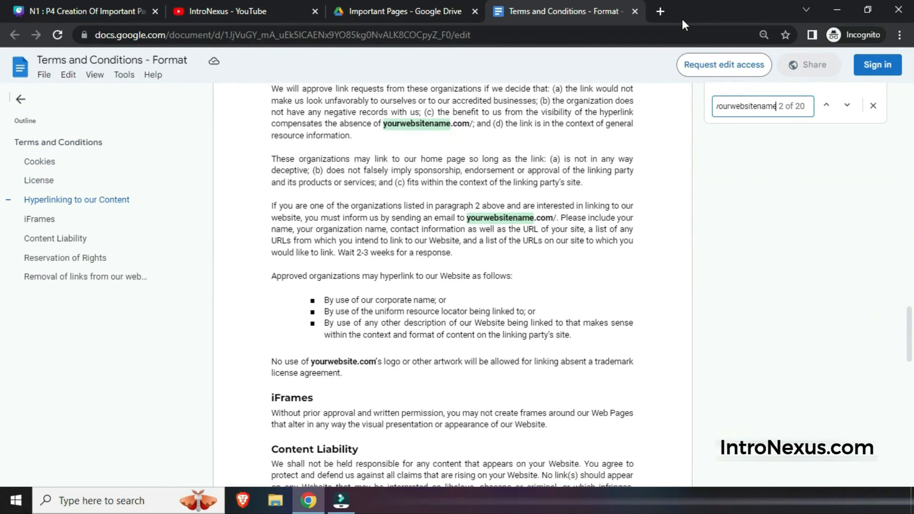
click(636, 11)
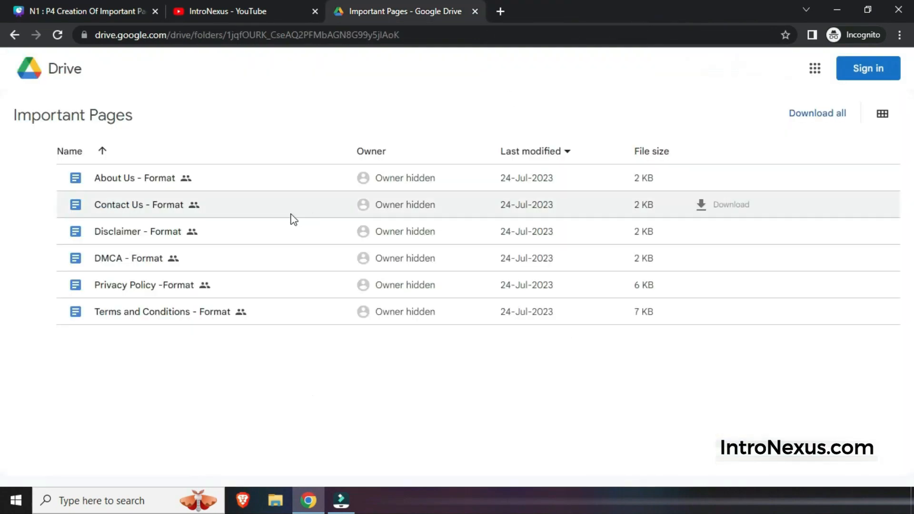
Step: Open the "DMCA - Format" document, highlight the placeholder contact e-mail in its second paragraph, and close the document
click(132, 260)
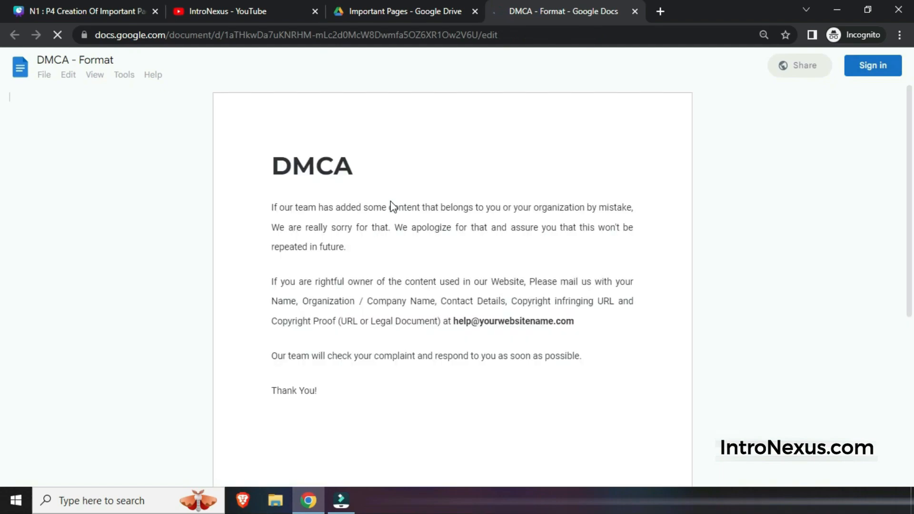
scroll(391, 201, down, 2)
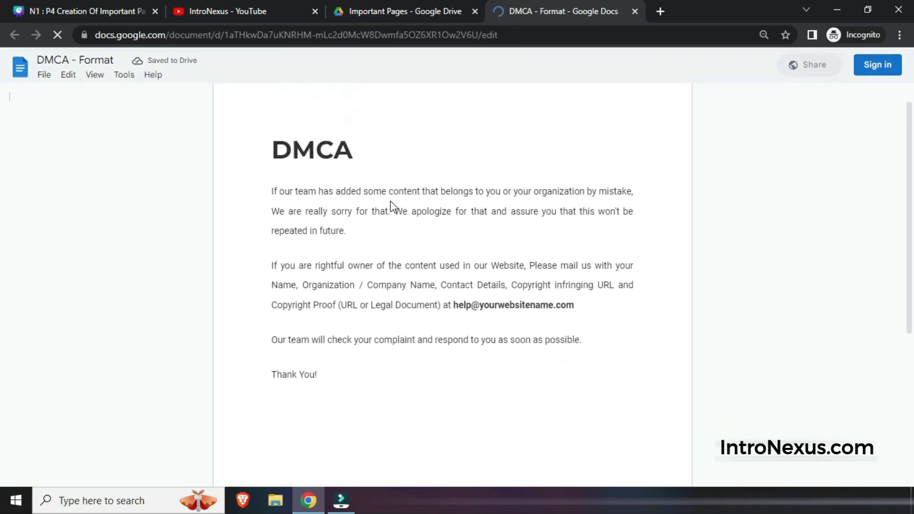
drag(455, 307, 578, 304)
click(578, 304)
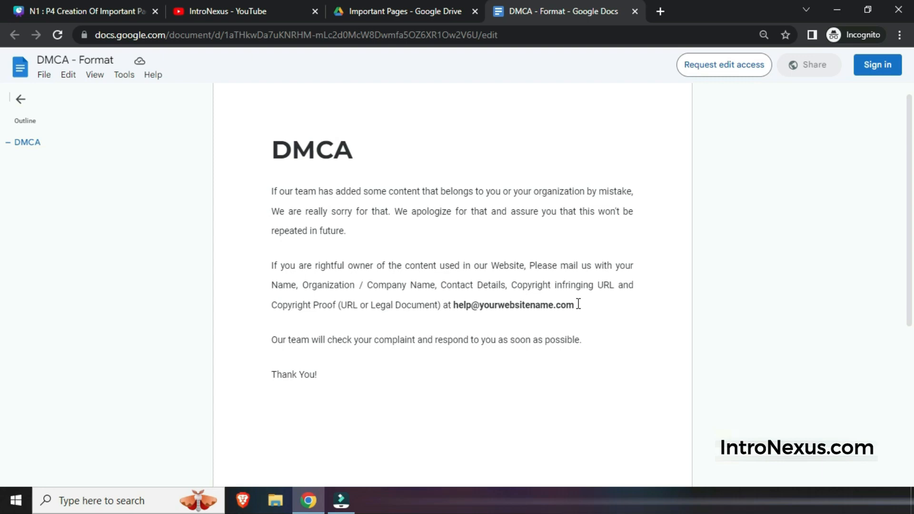
key(ctrl+w)
Step: Open the "Disclaimer - Format" document and search it for "yourwebsite" taken from the Disclaimers heading
double_click(198, 234)
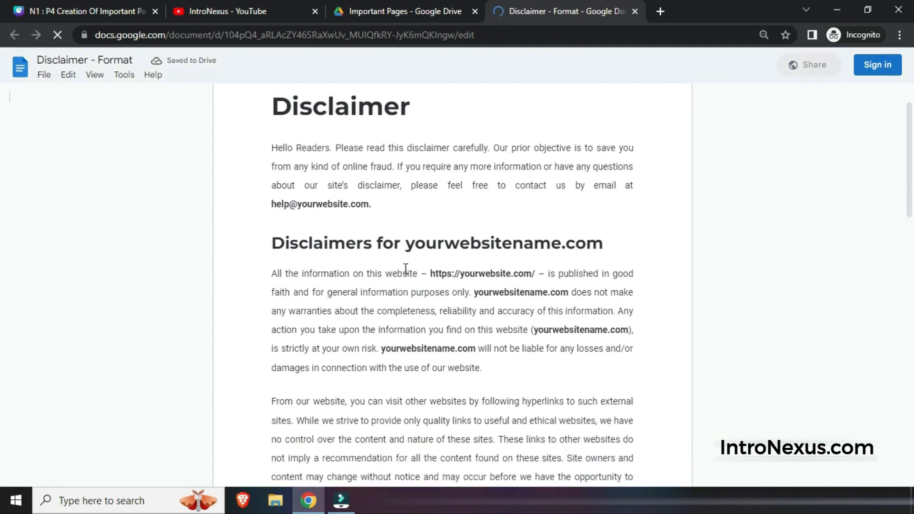
drag(405, 245, 516, 244)
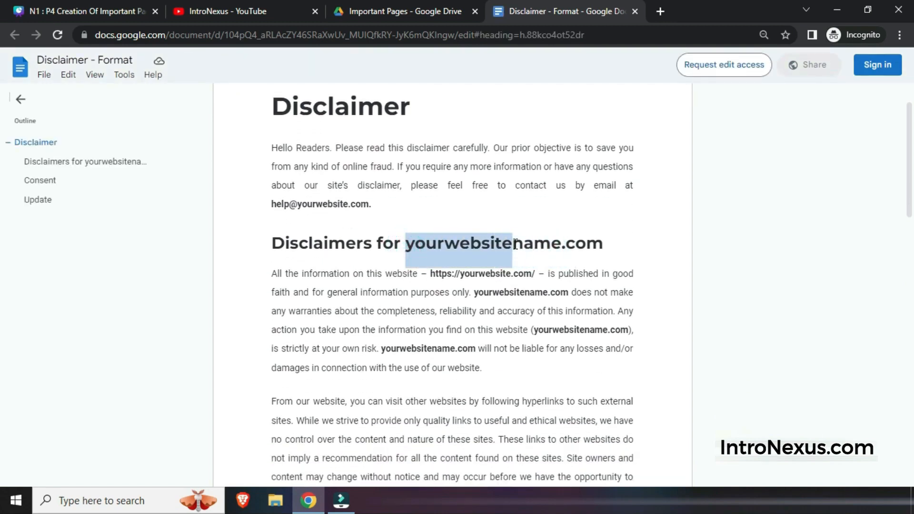
key(ctrl+f)
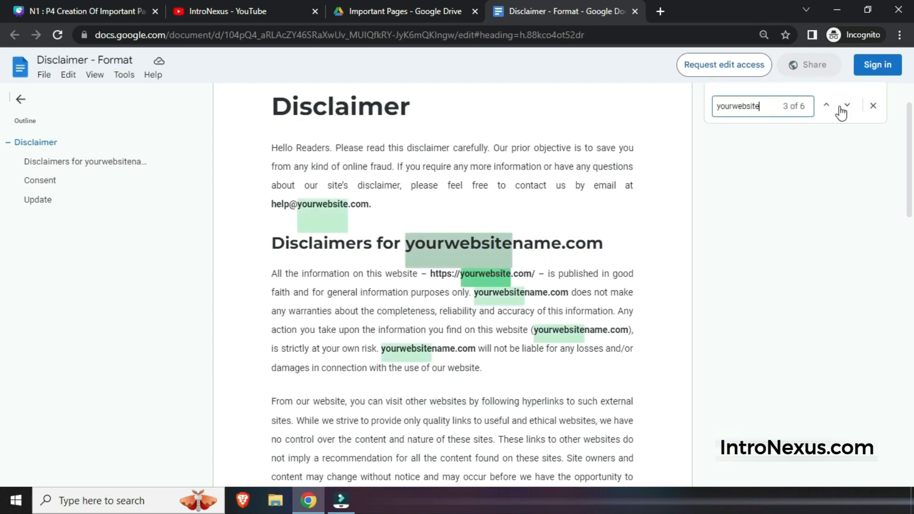
click(492, 239)
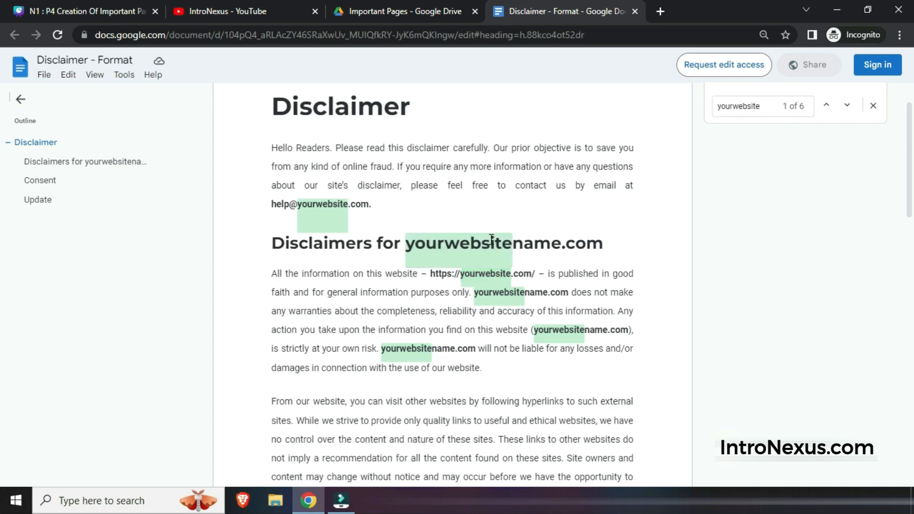
Step: Review the highlighted placeholders and remaining Disclaimer text through the Update section, and close the document
scroll(491, 238, down, 3)
scroll(492, 239, down, 2)
scroll(492, 239, up, 3)
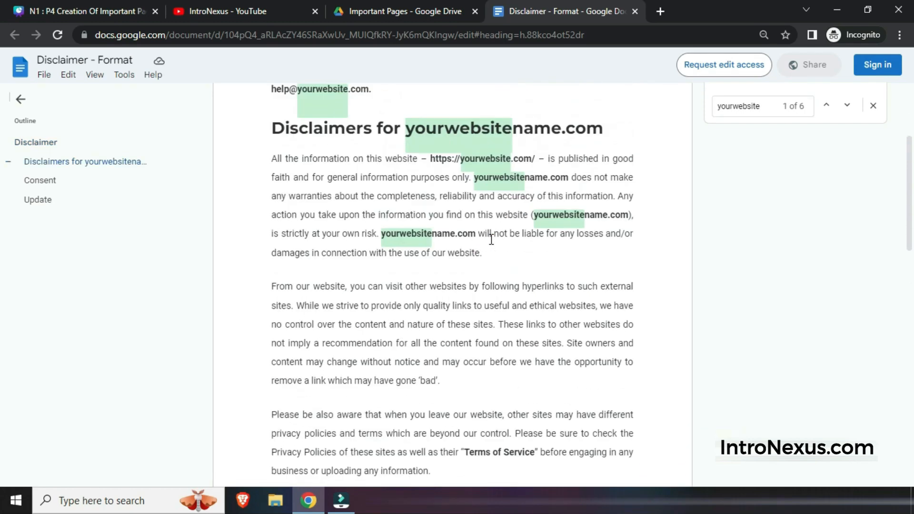
scroll(492, 239, down, 5)
scroll(492, 239, down, 6)
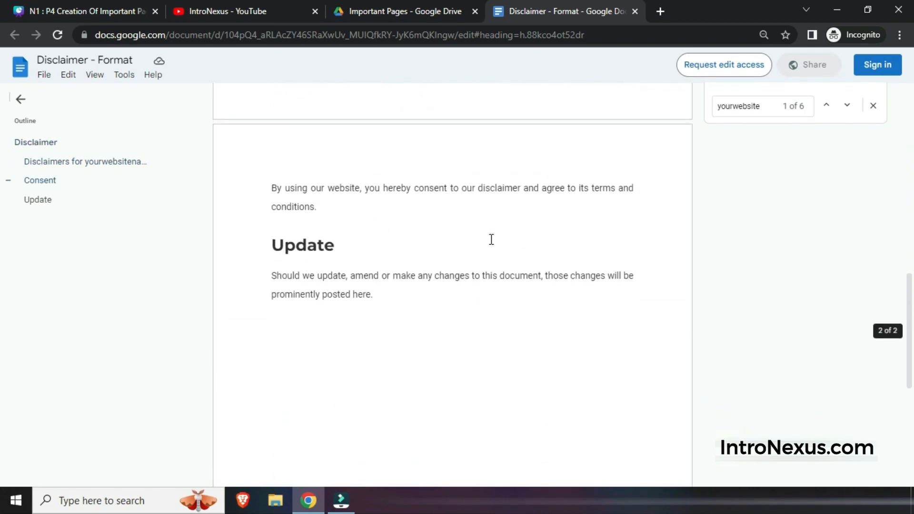
key(ctrl+w)
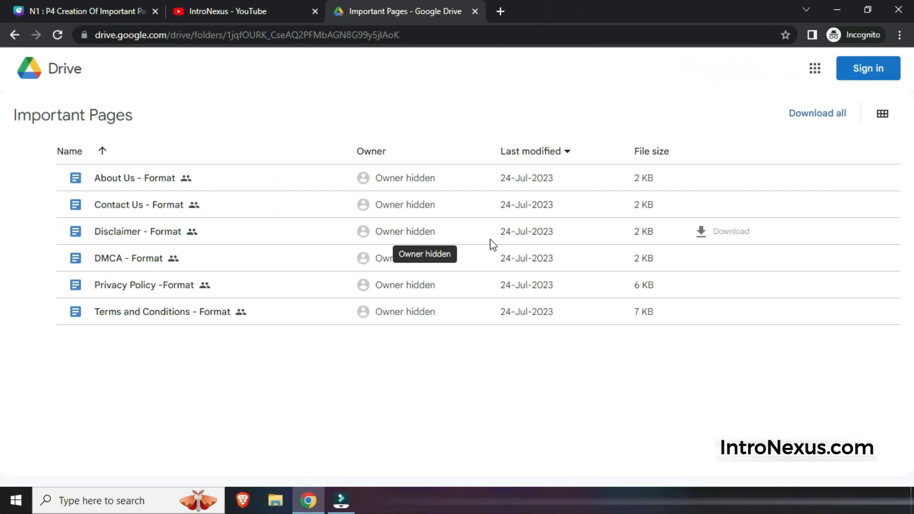
Step: Open the "Contact Us - Format" document, highlight the "WP FORMS" option for creating a contact form, and close the document
double_click(136, 199)
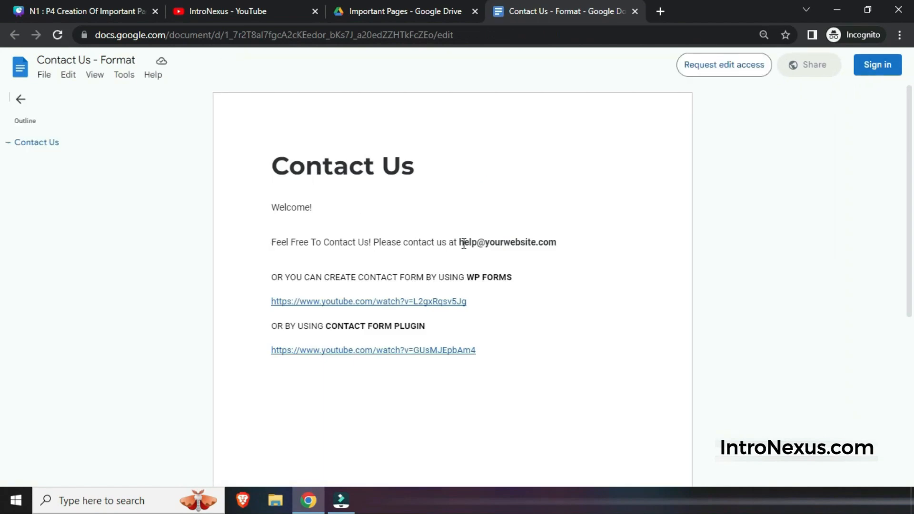
click(586, 245)
drag(469, 276, 516, 276)
click(516, 275)
key(ctrl+w)
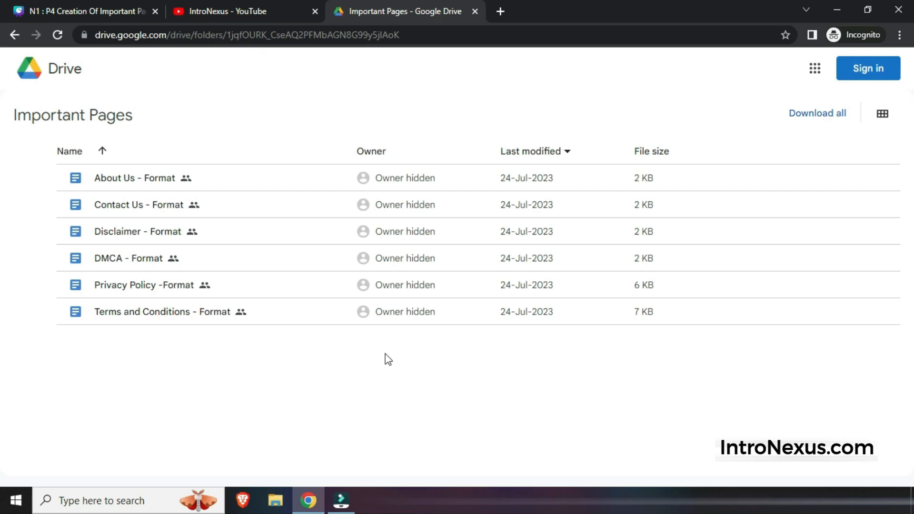
Step: Open the "Privacy Policy -Format" document from the Important Pages folder
key(Down)
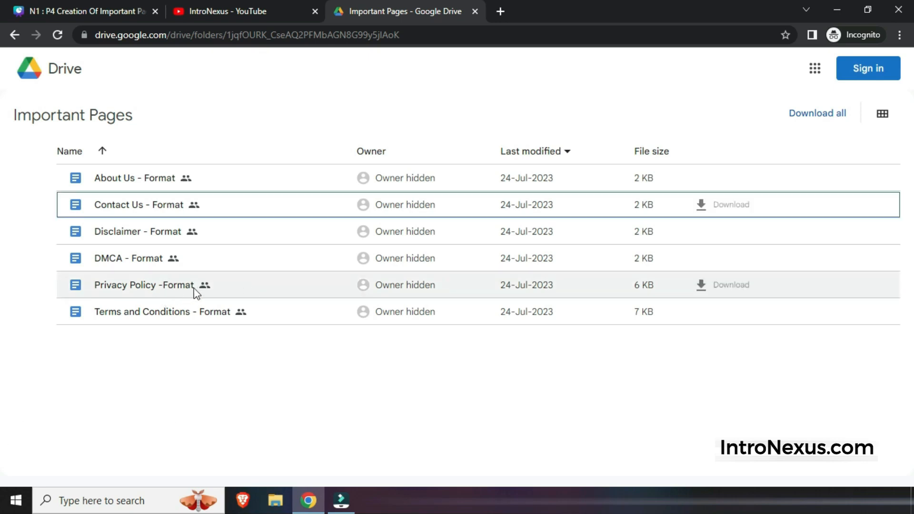
double_click(174, 285)
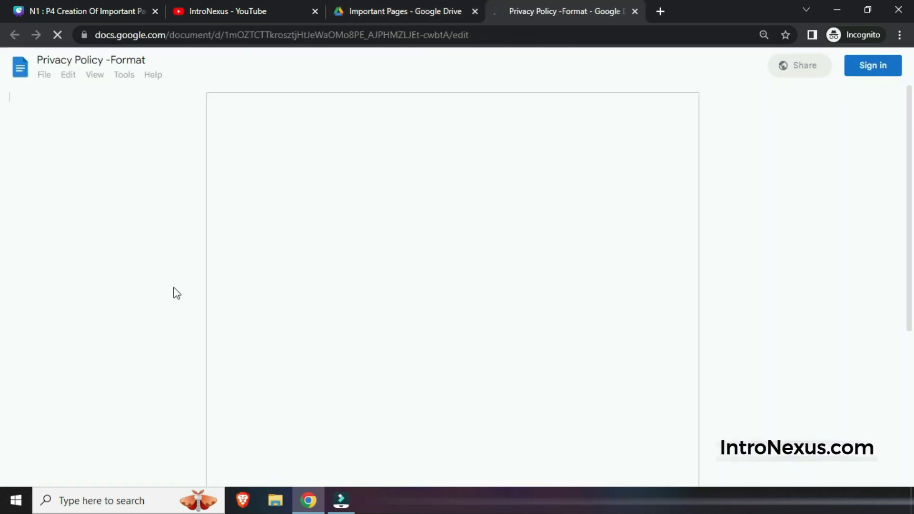
Step: Go to weblearners.in/login in a new tab and log in to the WordPress site with the account password
key(ctrl+t)
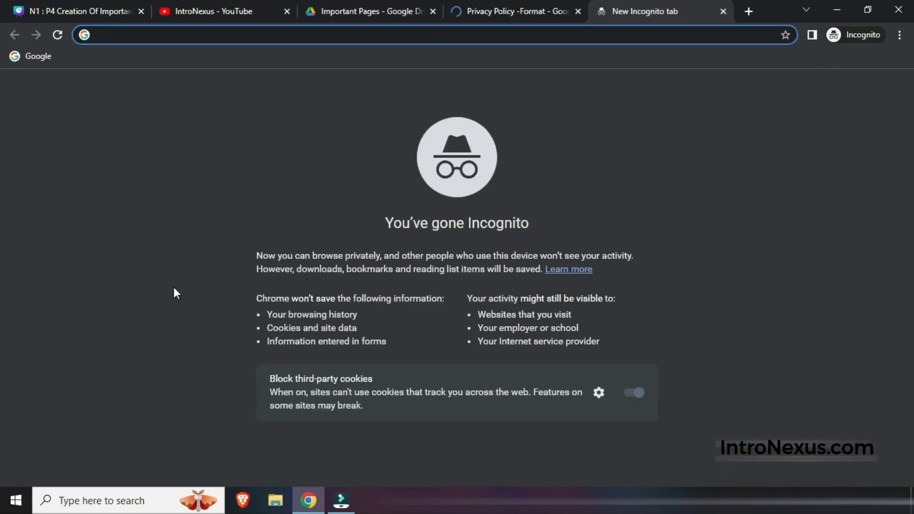
text(web)
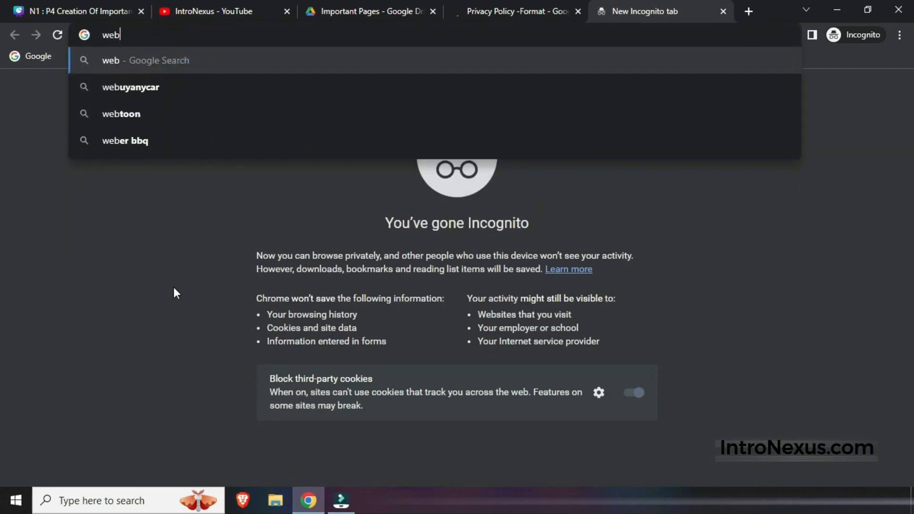
text(learners)
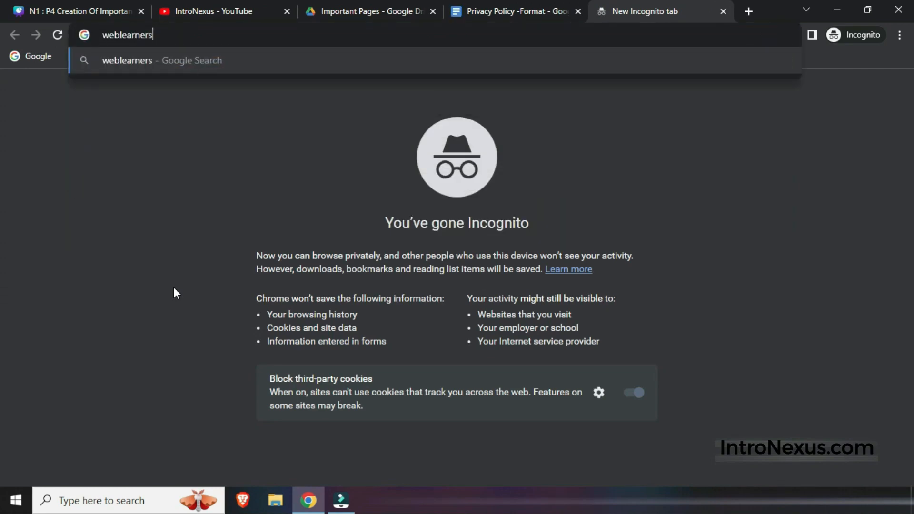
text(.in/login)
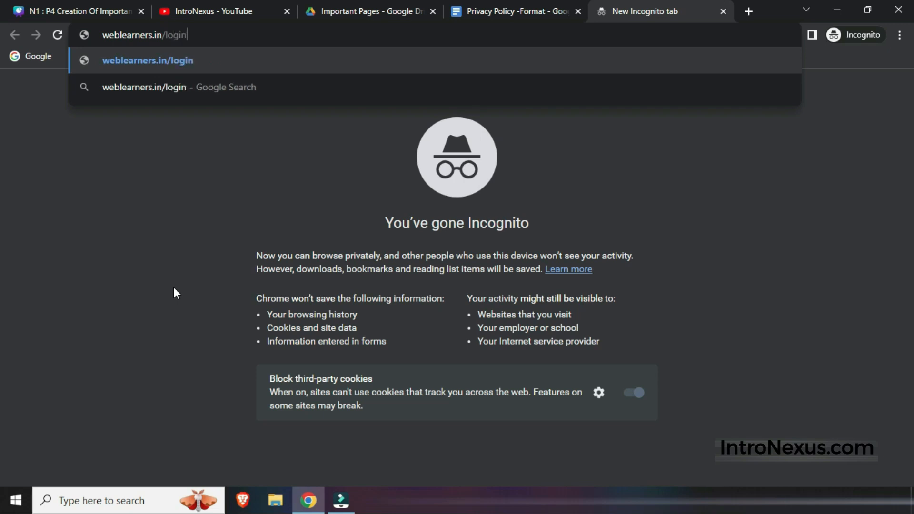
key(Return)
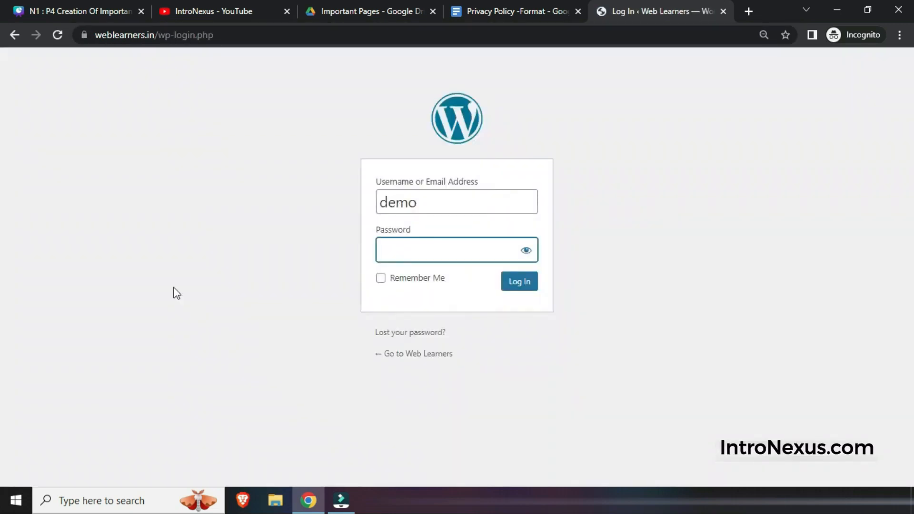
text(••••••••••••)
key(Return)
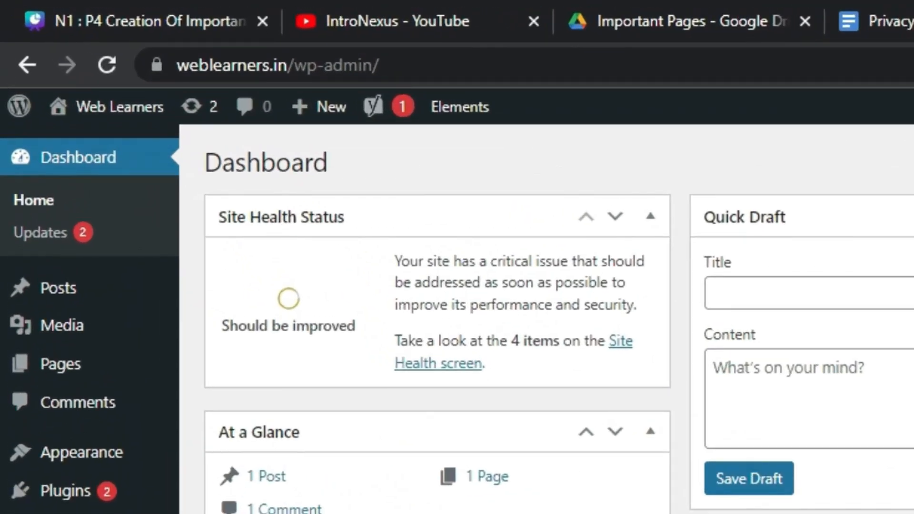
Step: Open the editor for adding a new page in a separate tab and switch to it
mouse_move(57, 374)
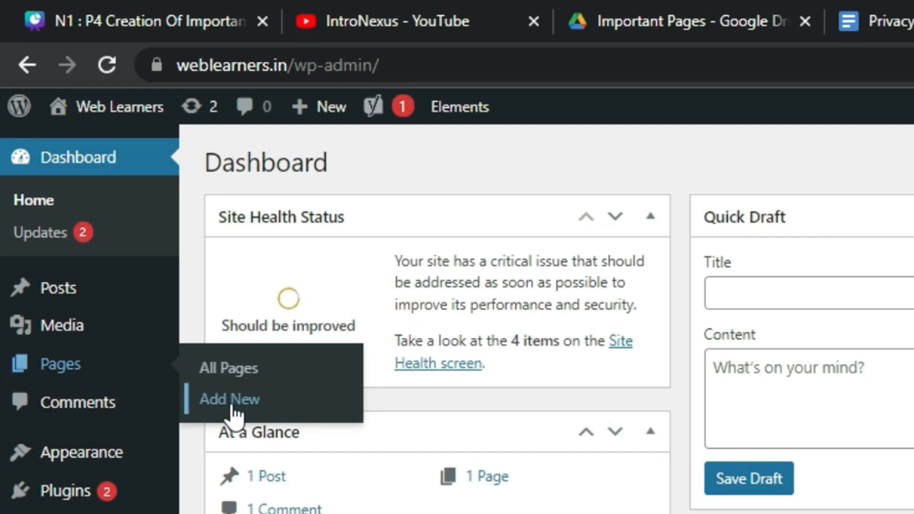
middle_click(232, 406)
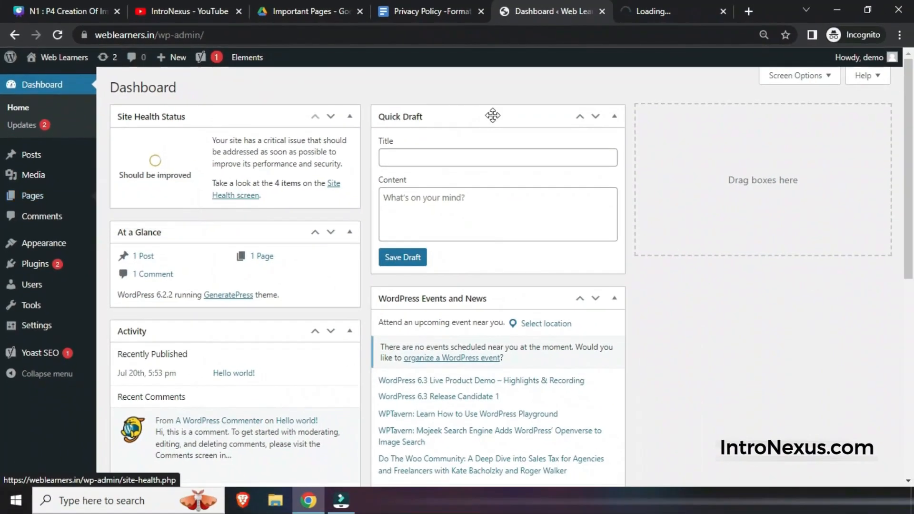
click(648, 6)
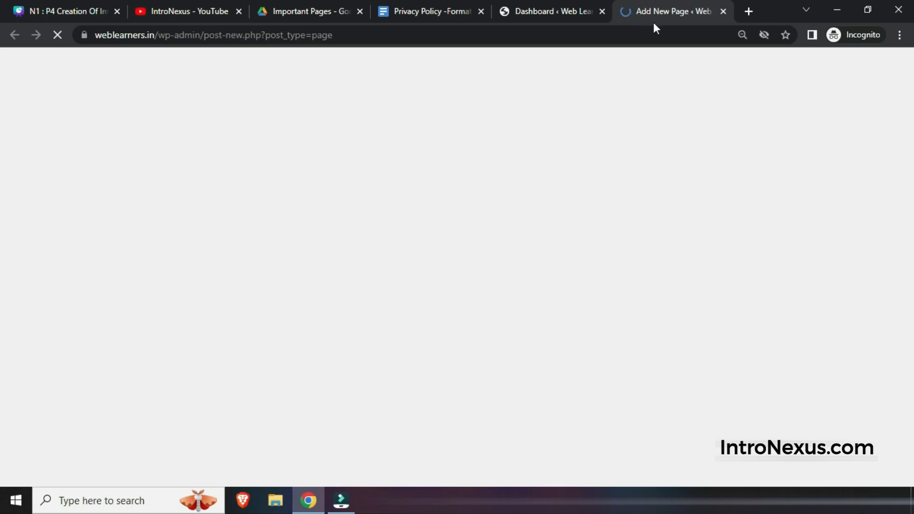
Step: Return to the Privacy Policy document and highlight the "Web Learners" site name in its first paragraph
click(448, 7)
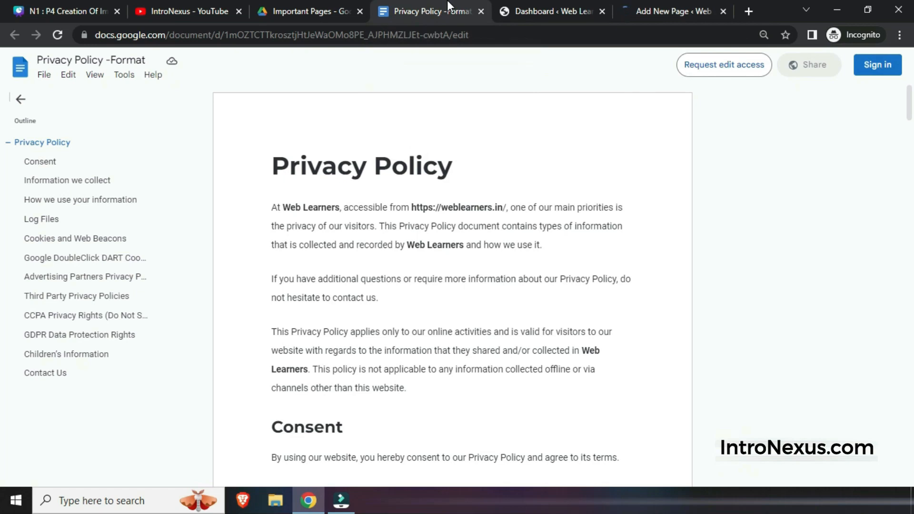
click(305, 176)
click(305, 175)
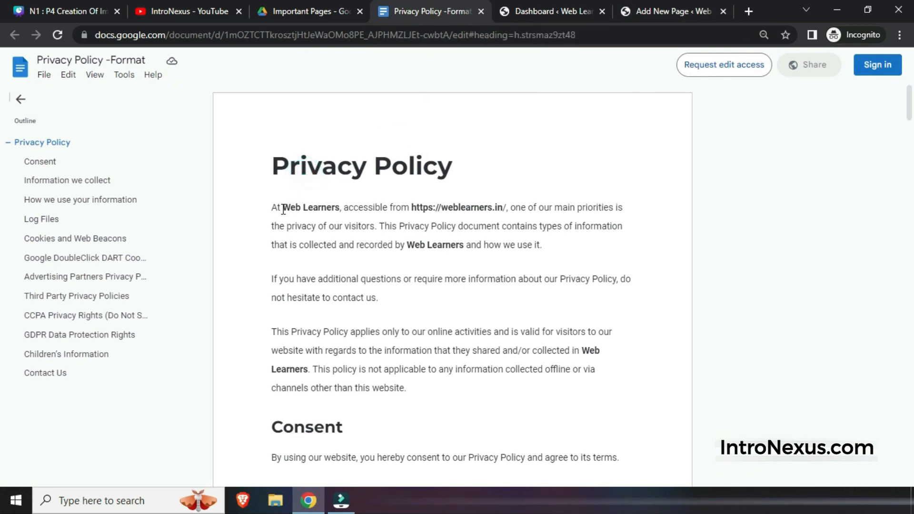
drag(282, 209, 340, 208)
click(340, 209)
click(341, 209)
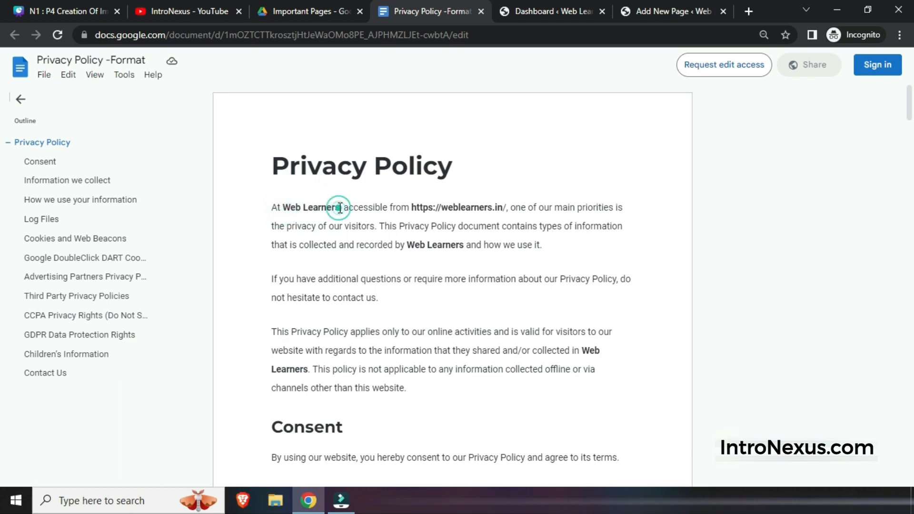
click(369, 178)
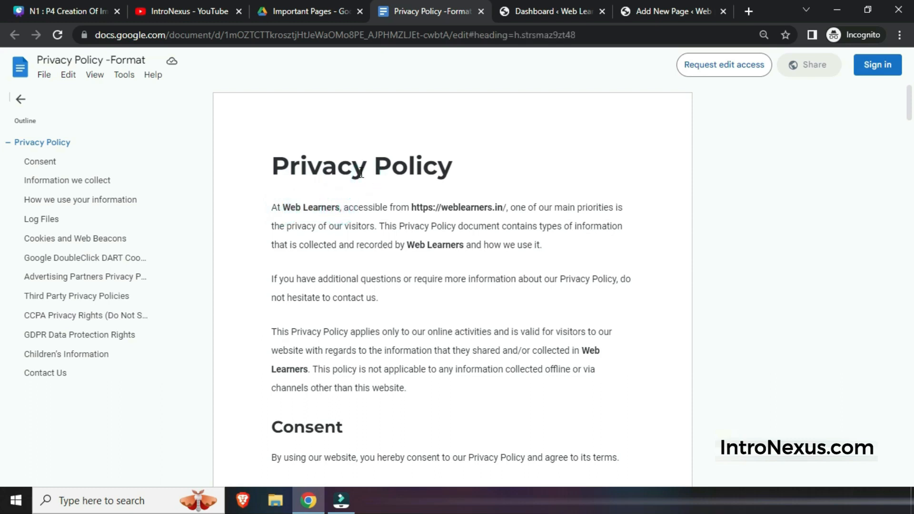
Step: Copy the entire text of the Privacy Policy document
key(ctrl+a)
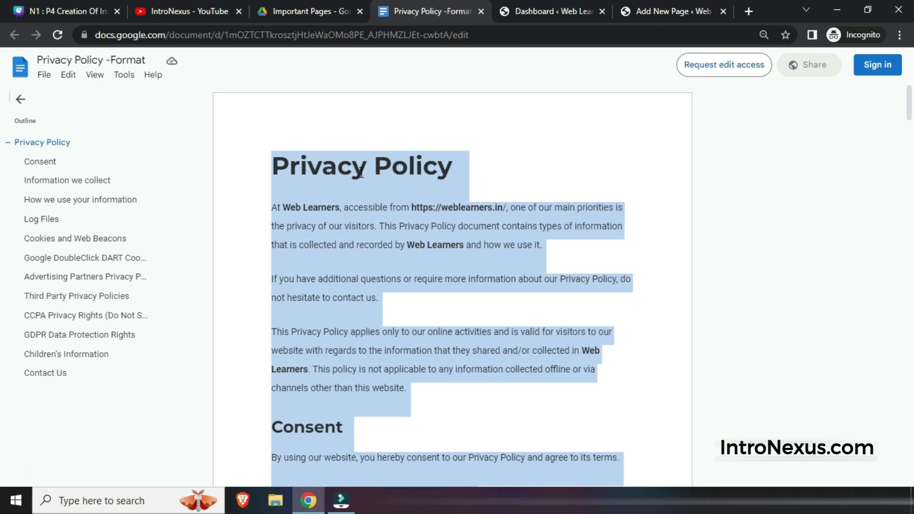
right_click(361, 173)
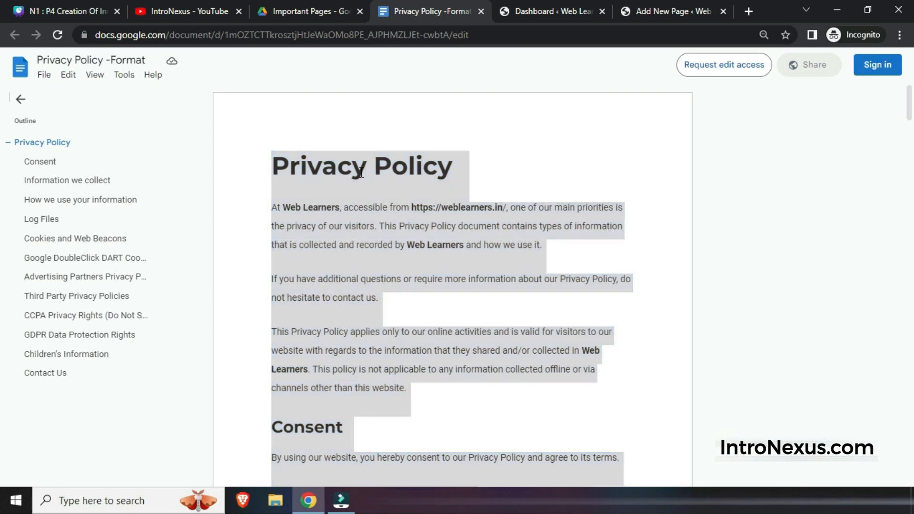
click(374, 185)
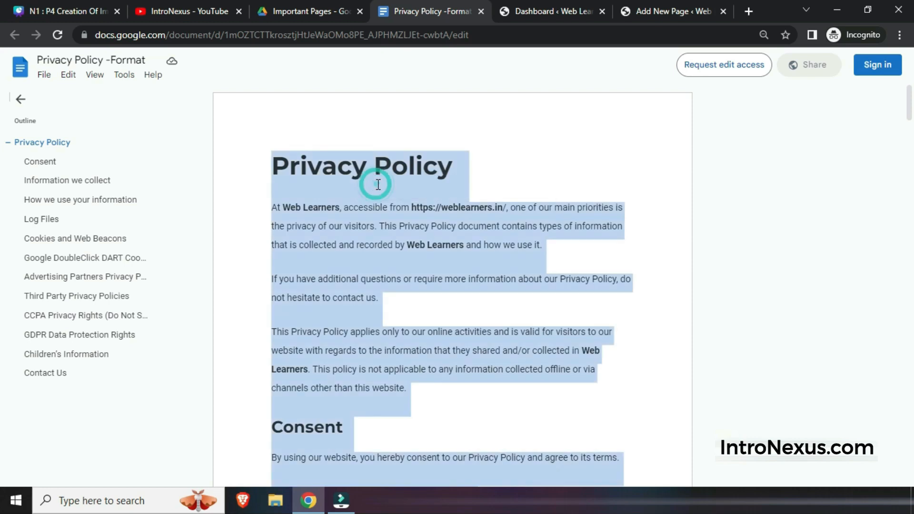
Step: Title the new WordPress page "privacy policy" and paste the copied document text as its body
click(677, 10)
click(239, 149)
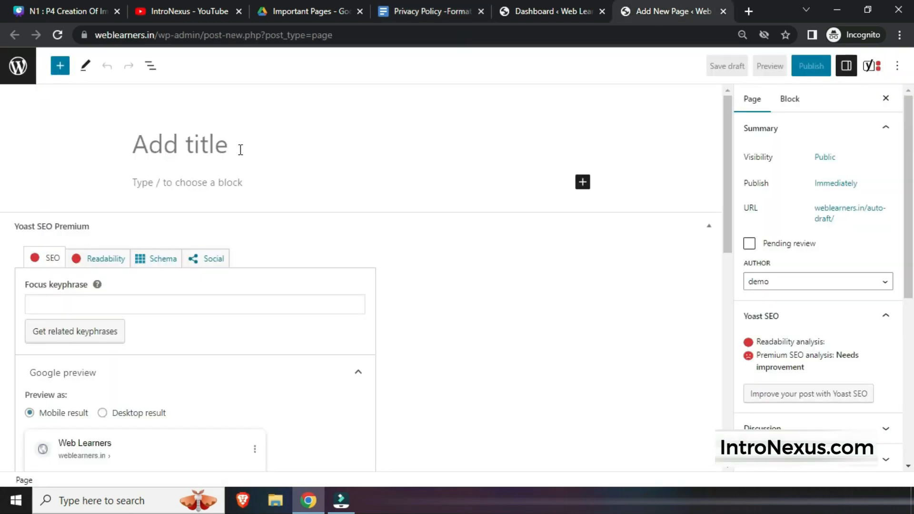
text(priv)
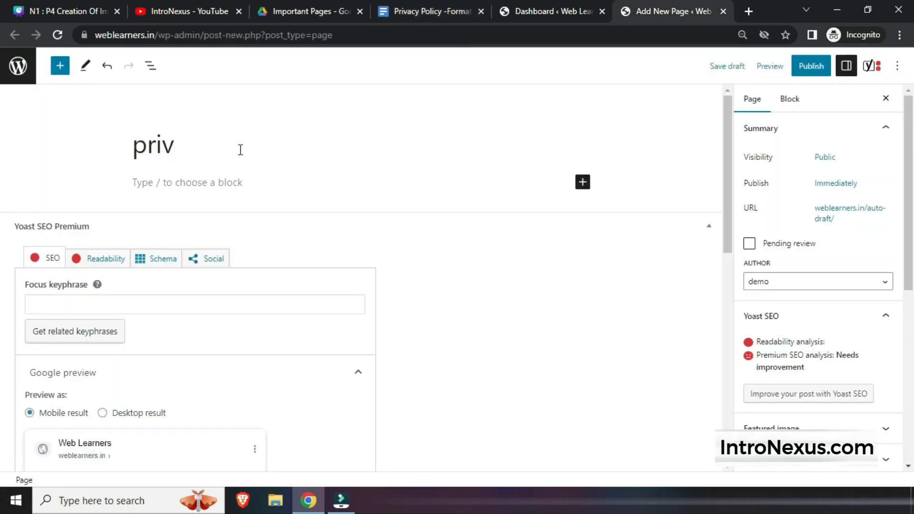
text(acy policy)
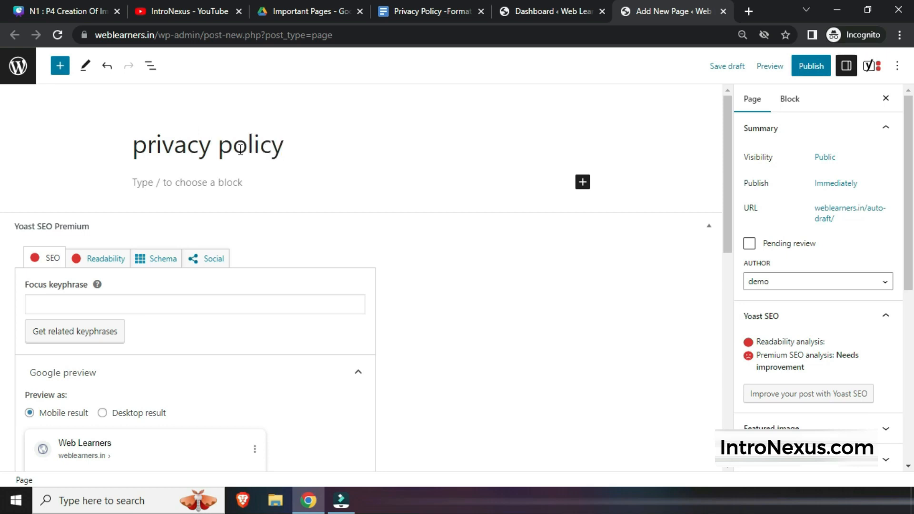
key(Return)
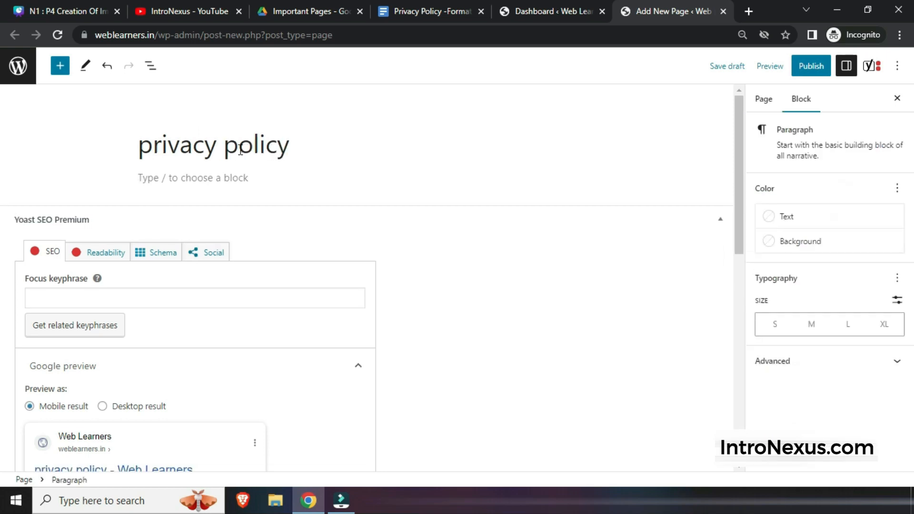
key(ctrl+v)
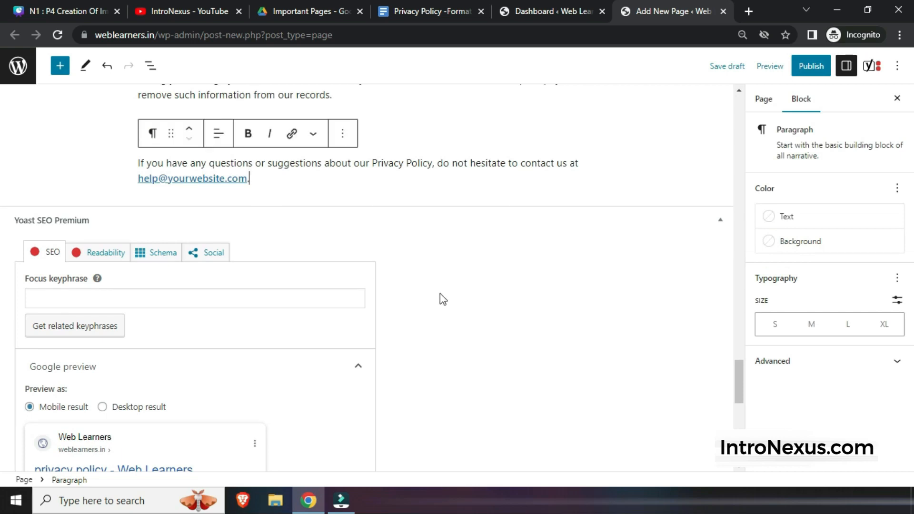
Step: Review the pasted policy text and its section headings from the contact paragraph back up to the page title
scroll(441, 294, up, 3)
scroll(440, 294, up, 2)
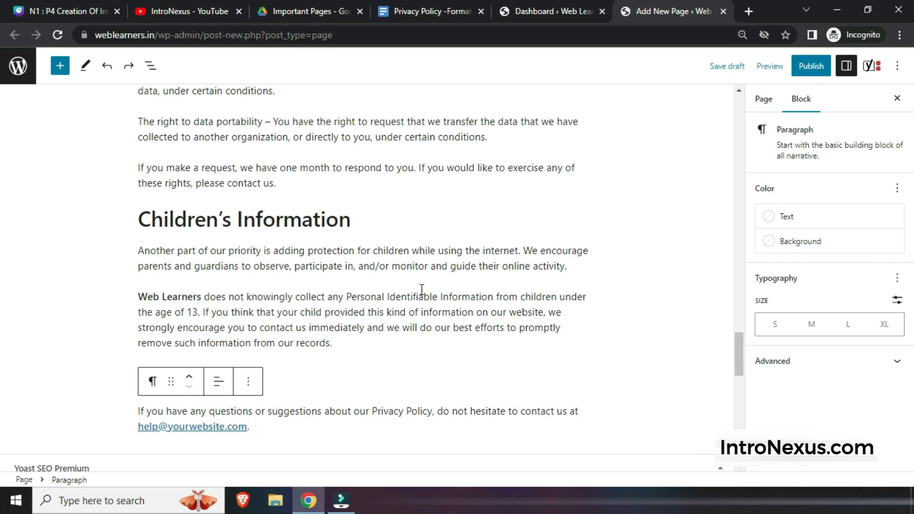
scroll(388, 380, up, 3)
scroll(391, 381, up, 8)
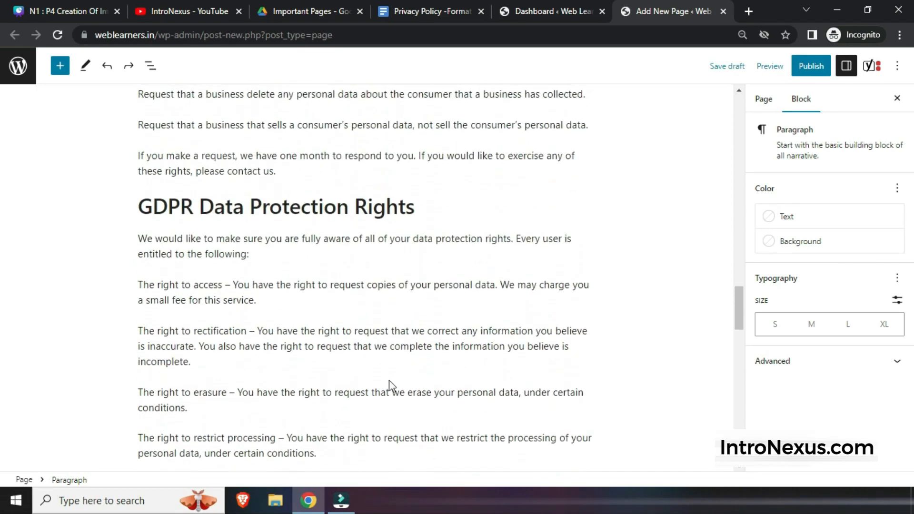
scroll(390, 380, up, 11)
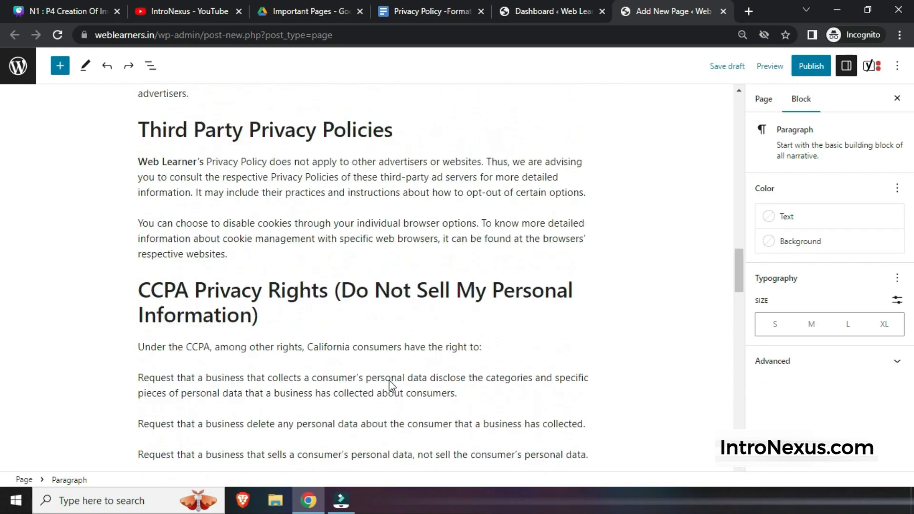
triple_click(362, 284)
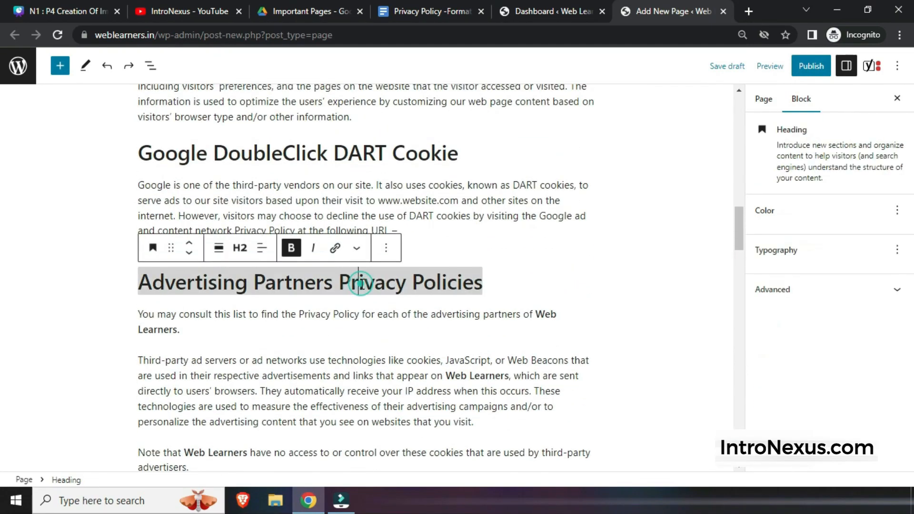
triple_click(341, 157)
scroll(341, 157, up, 8)
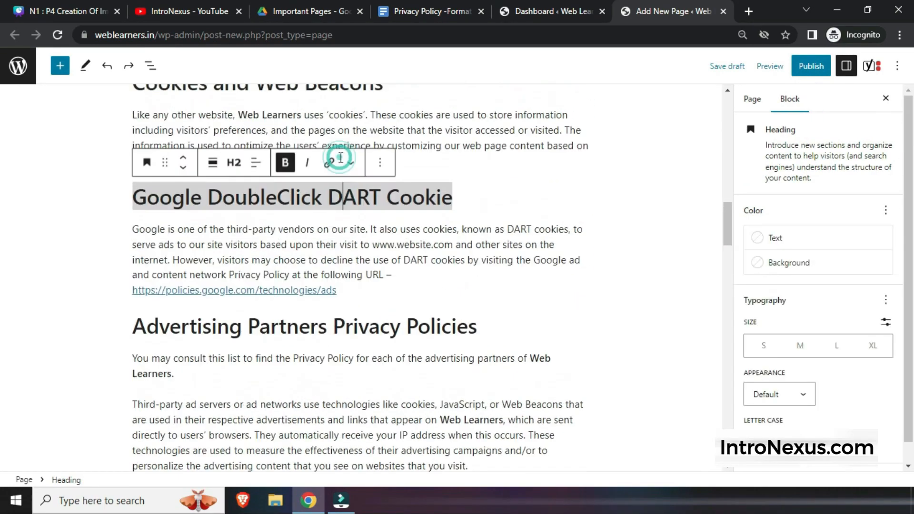
scroll(341, 157, up, 9)
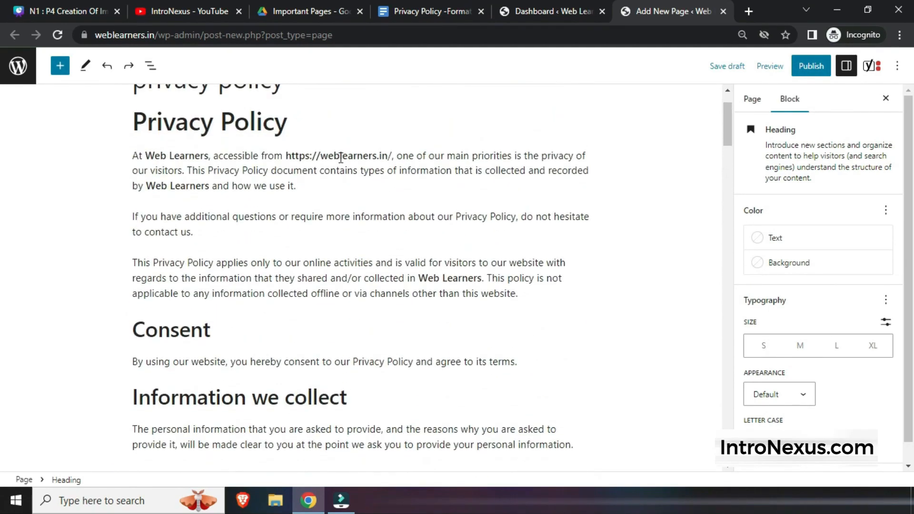
scroll(341, 157, up, 2)
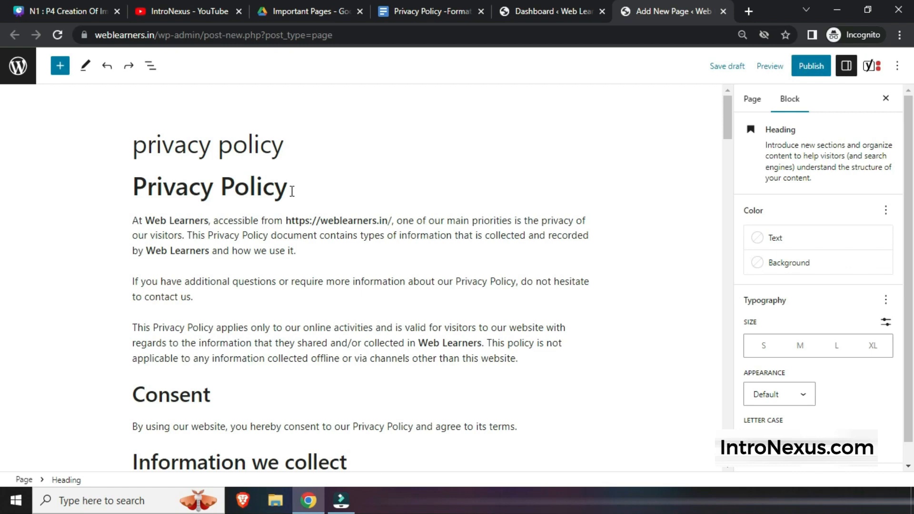
Step: Delete the duplicate "Privacy Policy" heading directly below the page title
drag(291, 192, 135, 187)
key(BackSpace)
key(BackSpace)
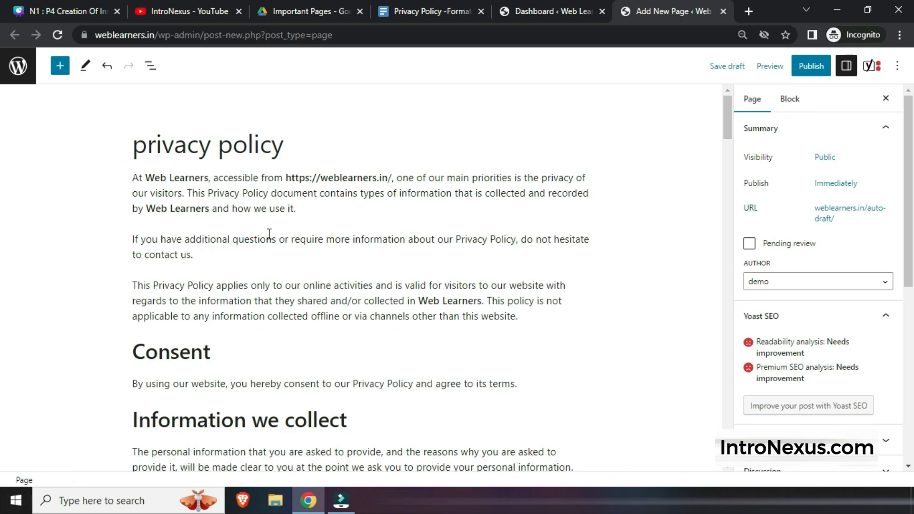
Step: Review the pasted policy's section headings from Consent down to Contact Us at the end of the page
scroll(200, 252, down, 1)
scroll(200, 253, down, 4)
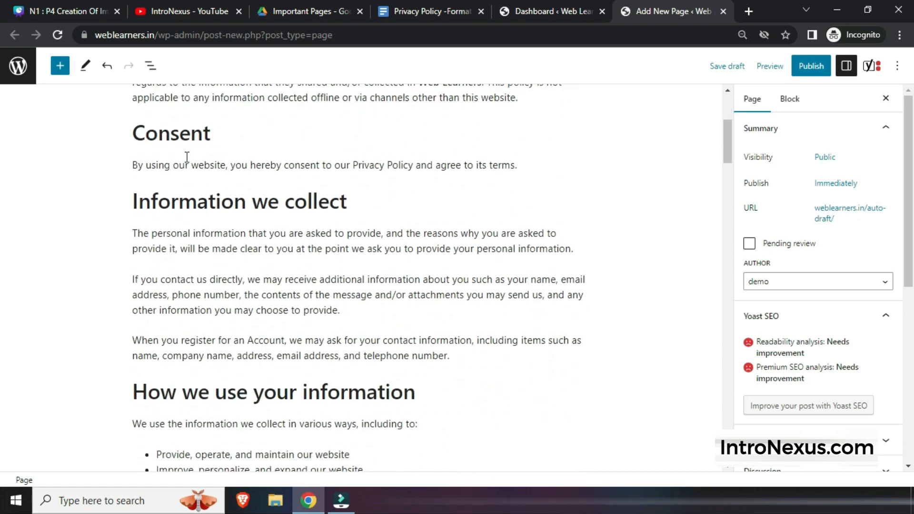
click(182, 139)
click(196, 200)
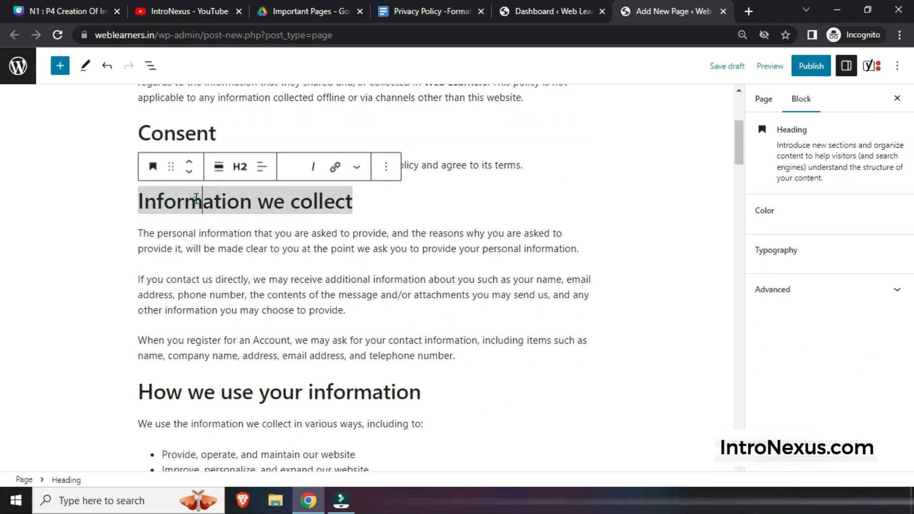
scroll(195, 200, down, 4)
scroll(196, 200, down, 15)
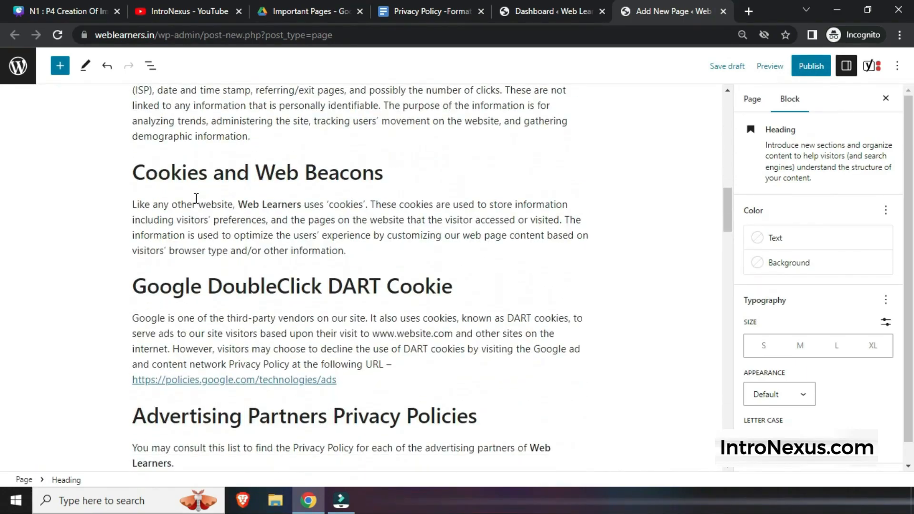
scroll(196, 198, down, 18)
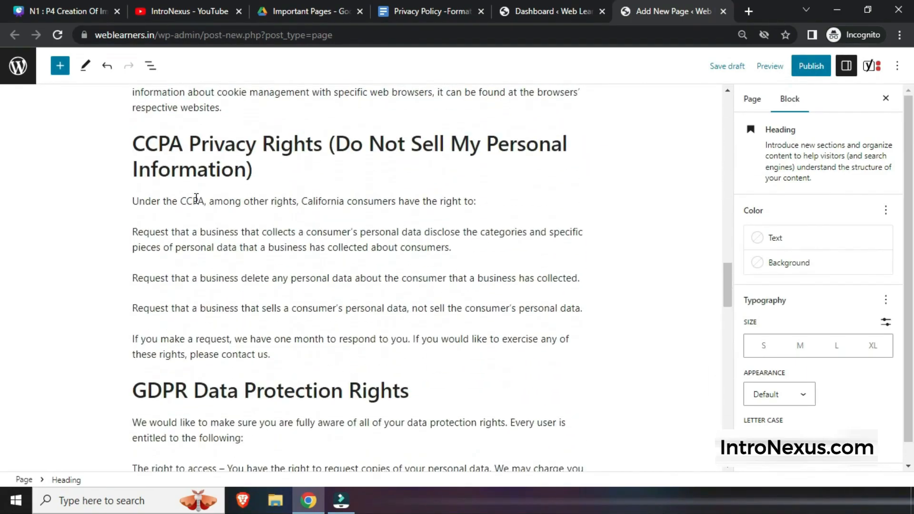
scroll(196, 198, down, 11)
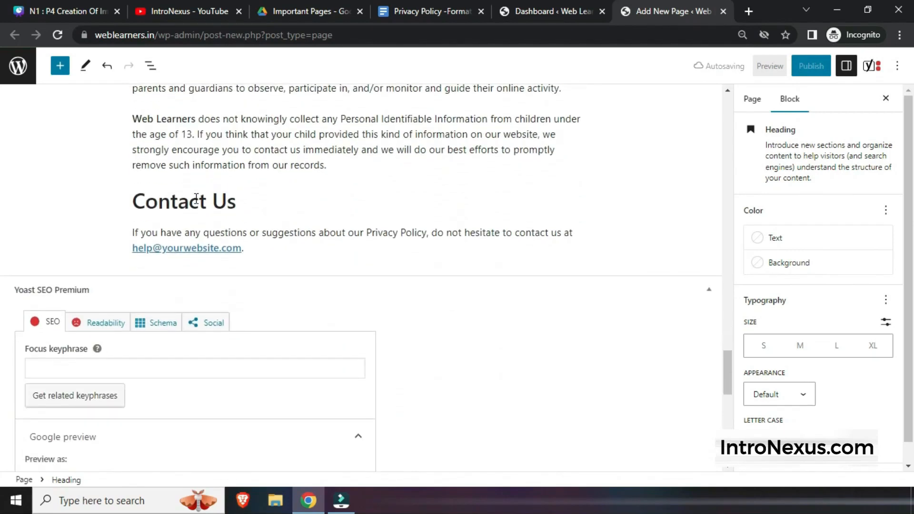
Step: Set the page's Yoast SEO focus keyphrase to "Privacy Policy"
click(131, 209)
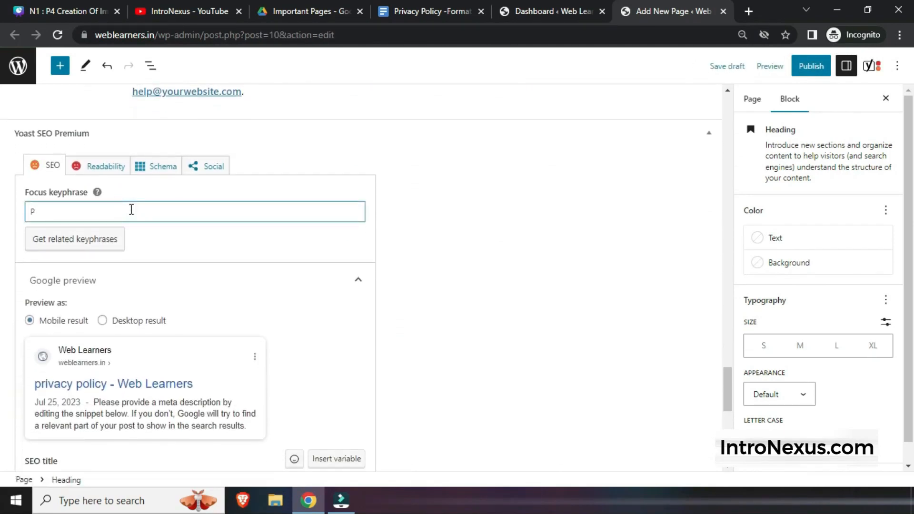
text(Privacy P)
text(ol)
text(icy)
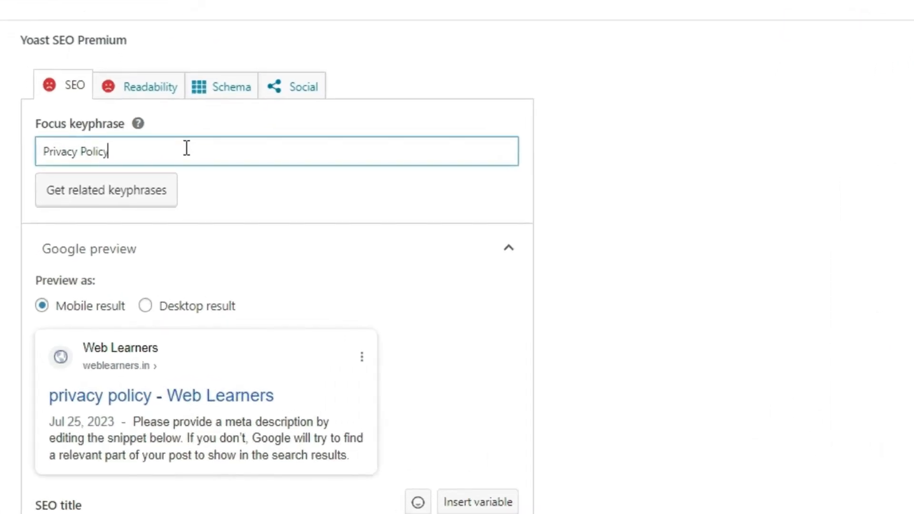
Step: Enter "Privacy policy" as the page's slug in the Yoast SEO Google preview settings
scroll(378, 286, down, 5)
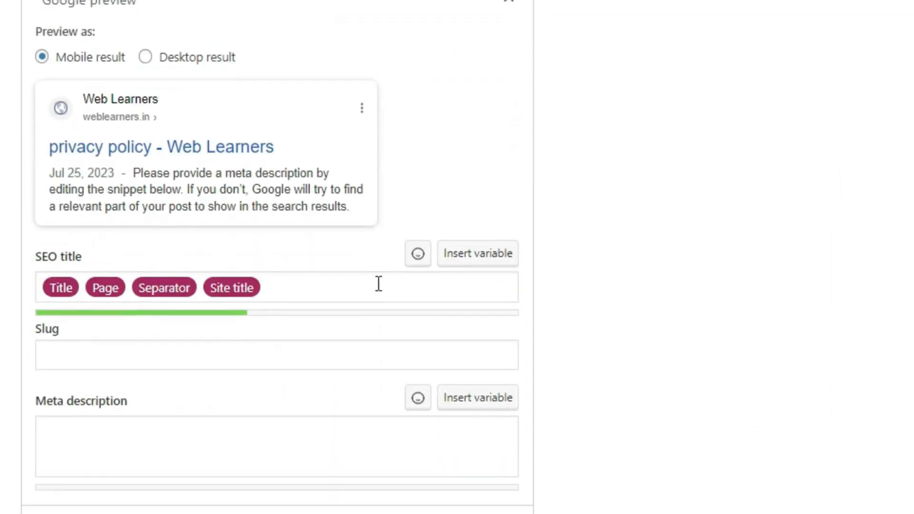
click(143, 348)
text(Pr)
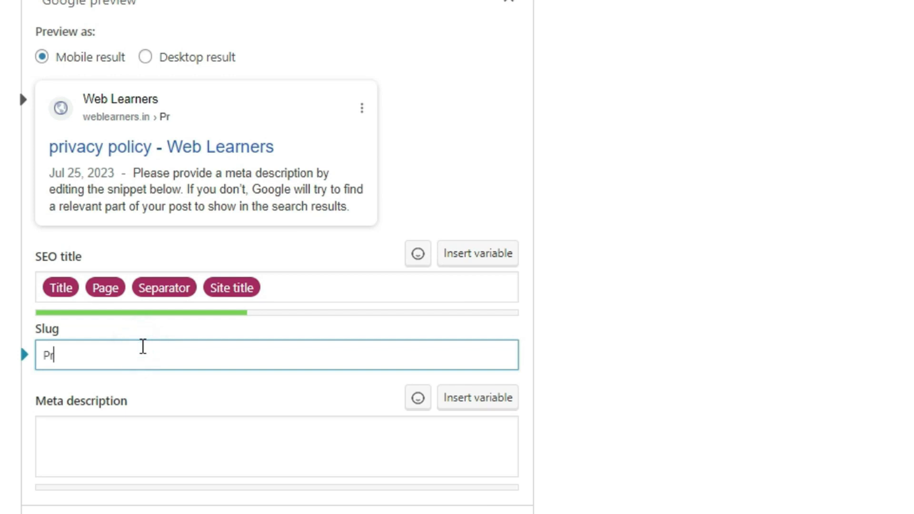
text(ivacy policy)
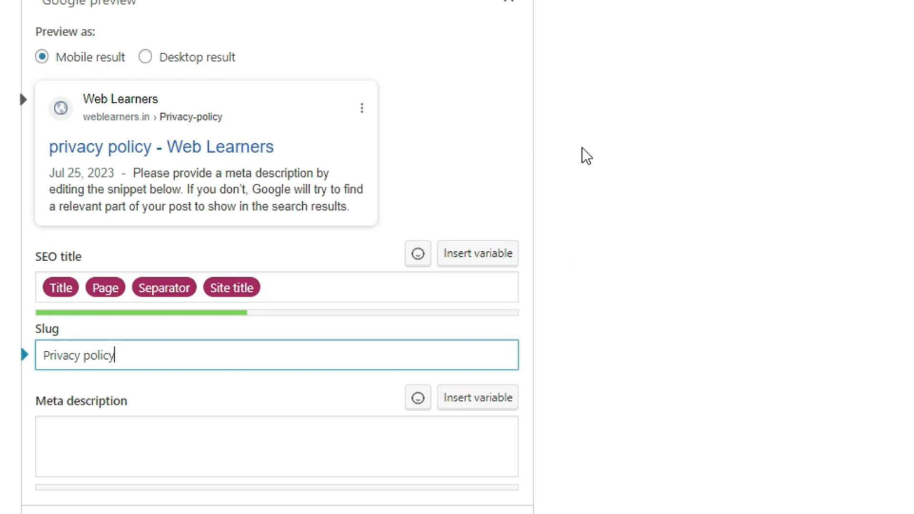
Step: Set the meta description to "This is the privacy policy of web learners. please read it carefully before you use our website"
click(235, 439)
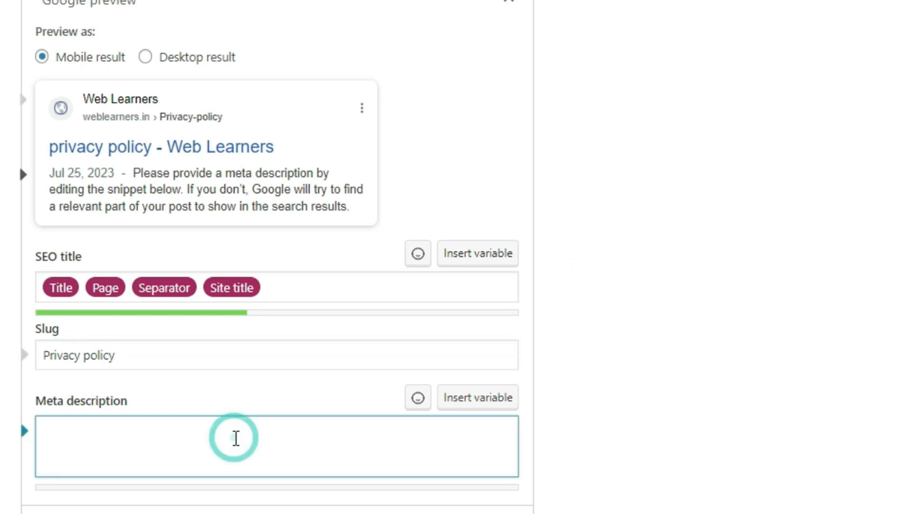
text(Thi)
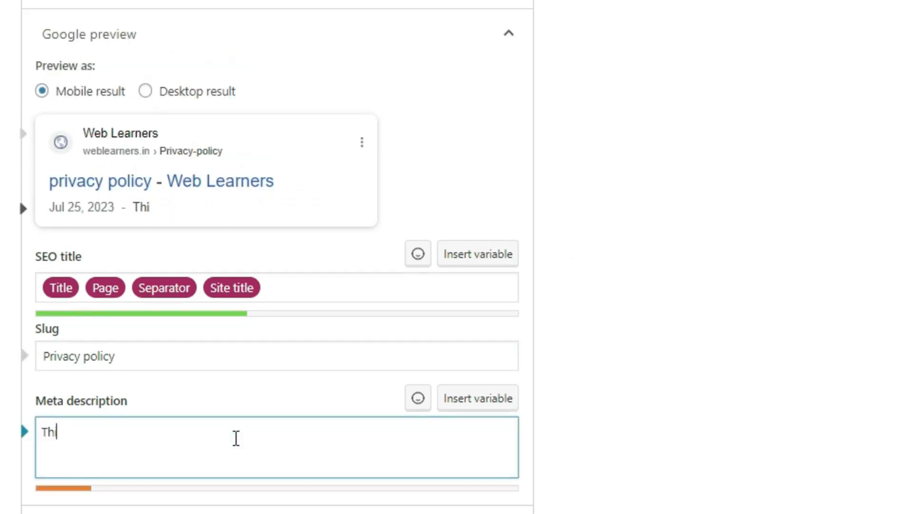
text(s is the pri)
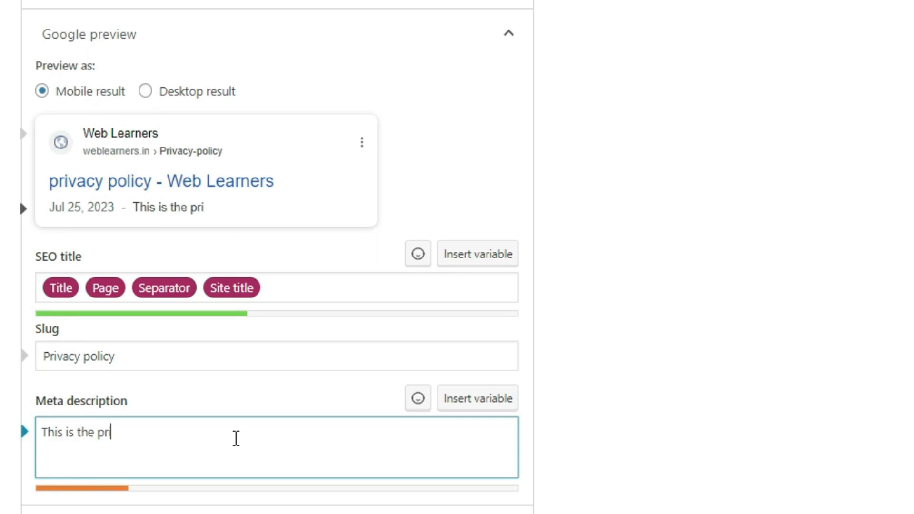
text(vacy po)
text(licy f)
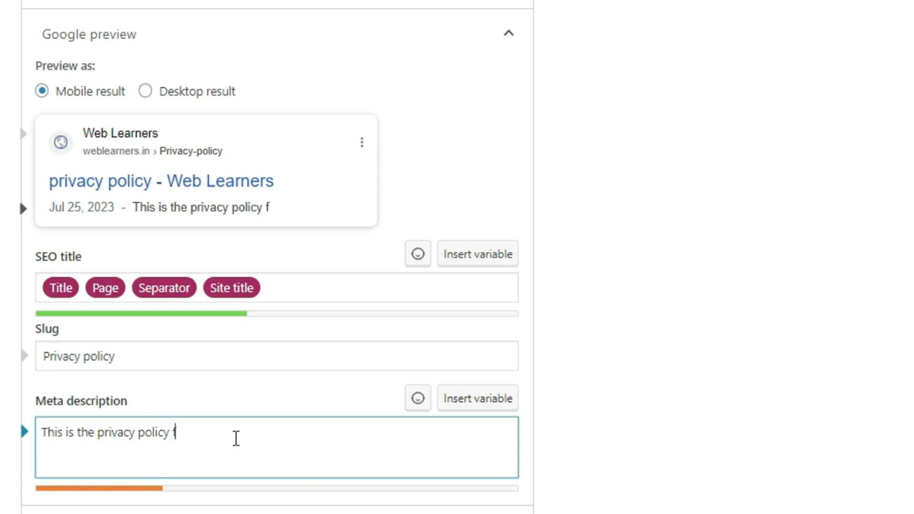
key(BackSpace)
text(of web lear)
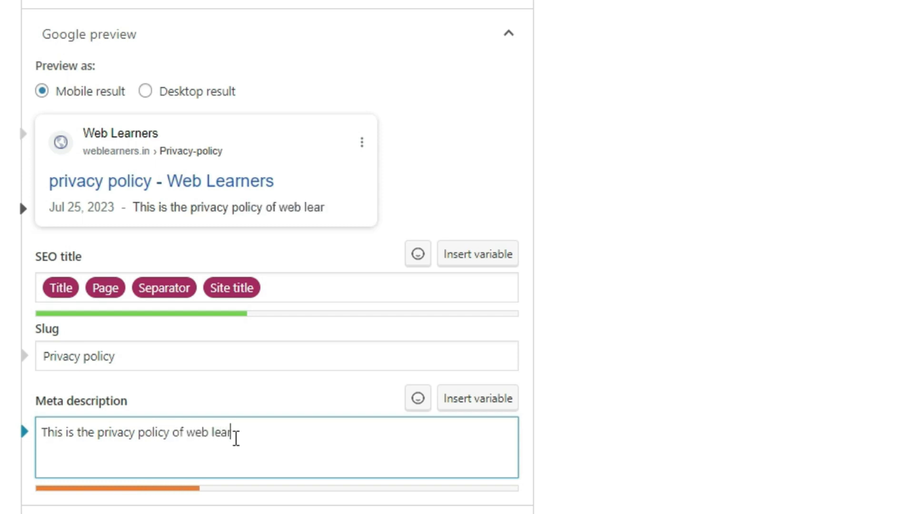
text(ners. p)
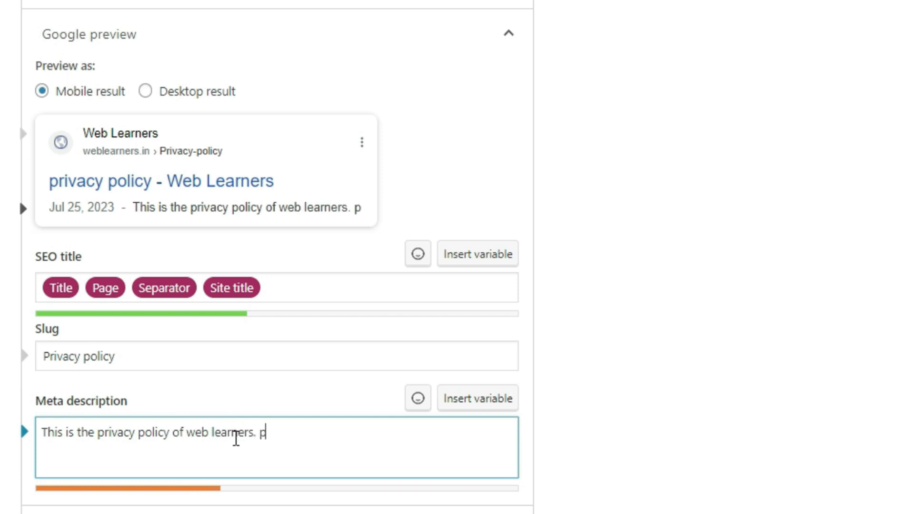
text(lease read i)
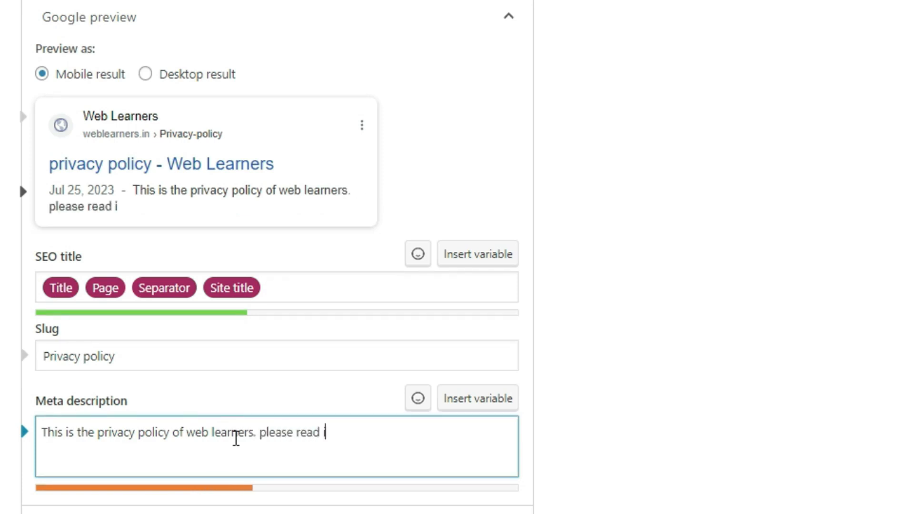
text(t carefully ber)
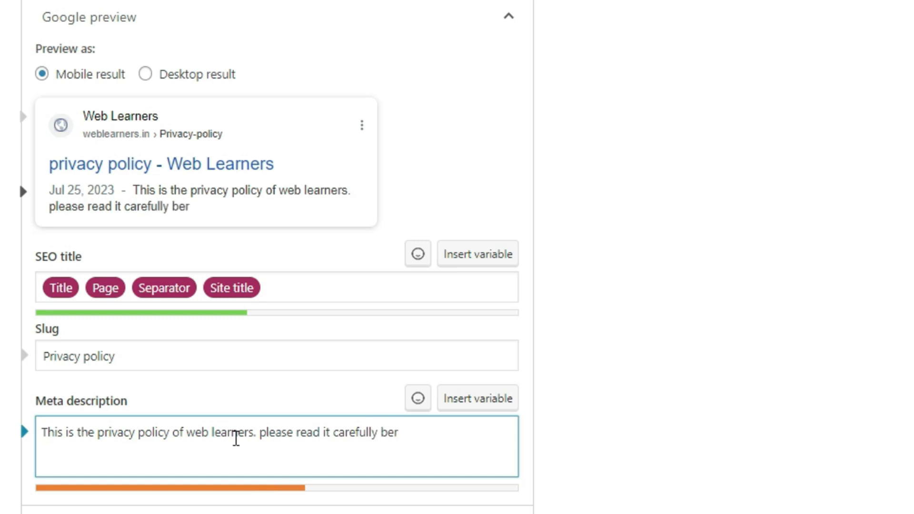
key(BackSpace)
text(fore you )
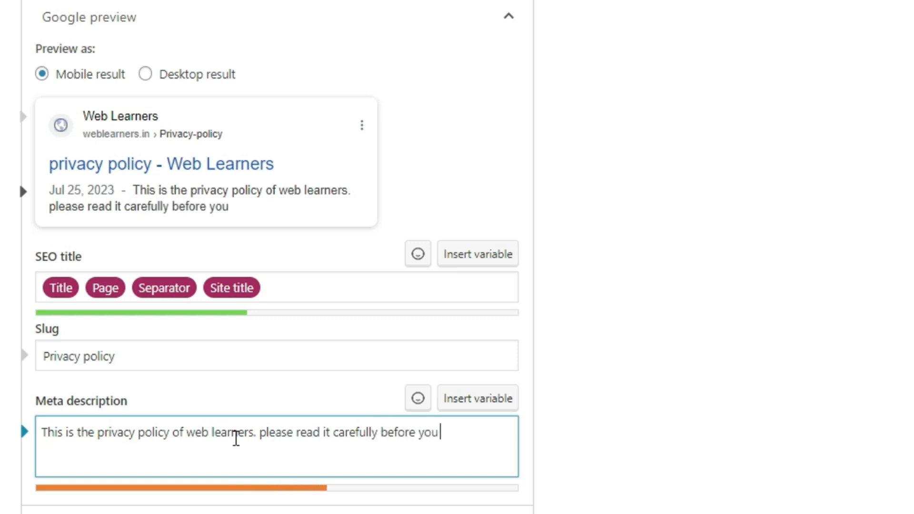
text(use our website)
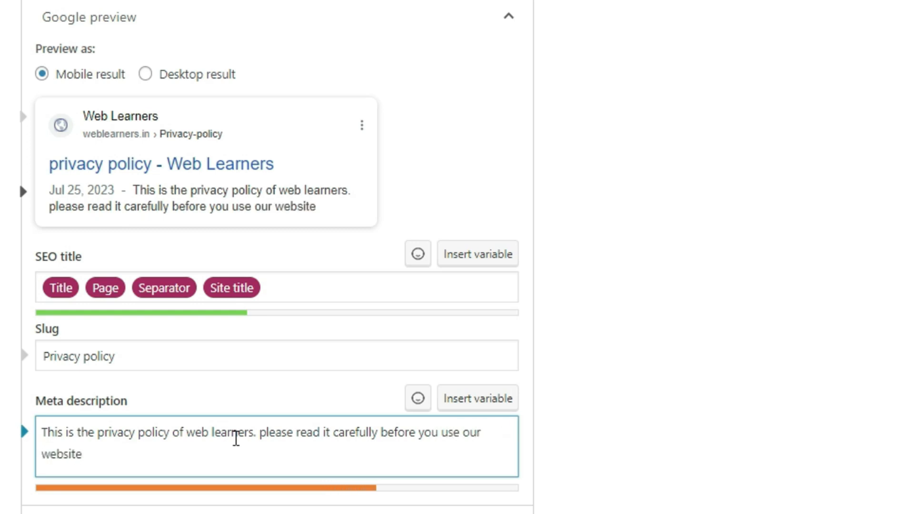
click(682, 263)
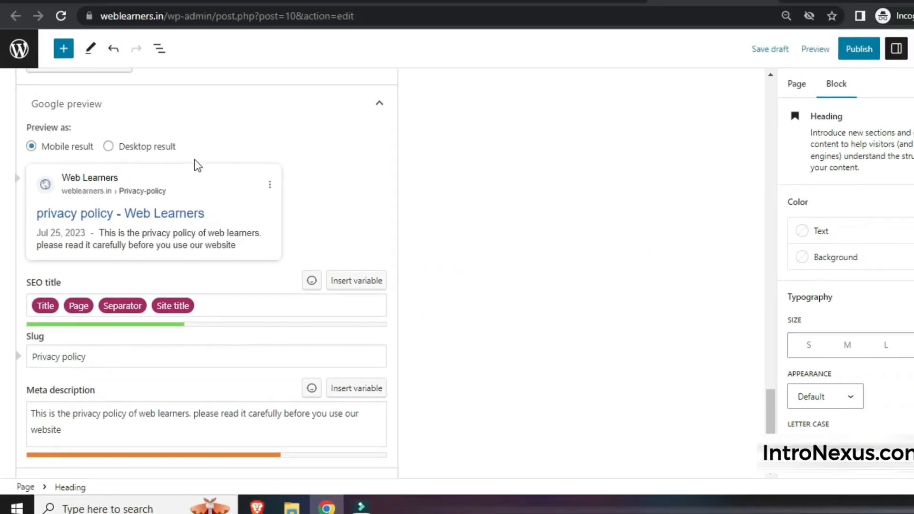
Step: Review the completed Yoast SEO settings and the page content back up to the title
scroll(257, 129, up, 4)
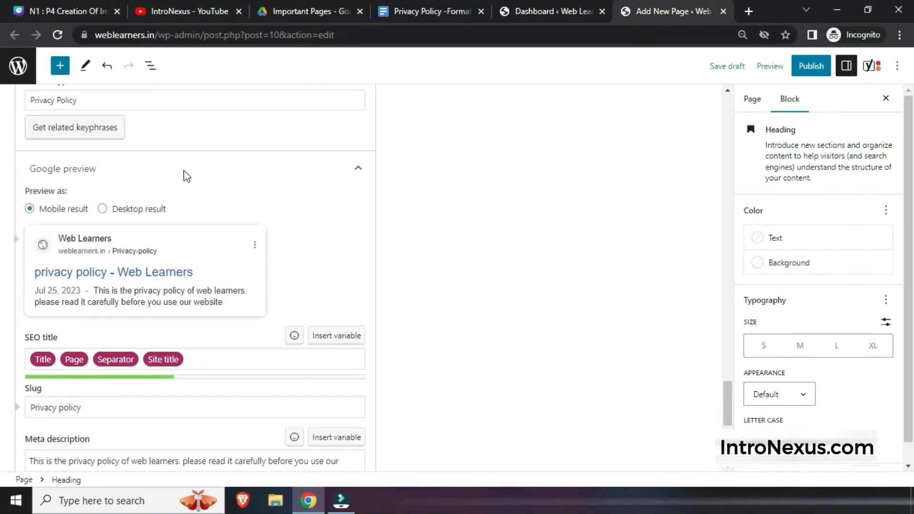
click(463, 251)
scroll(464, 253, down, 2)
scroll(466, 254, up, 3)
scroll(465, 252, down, 8)
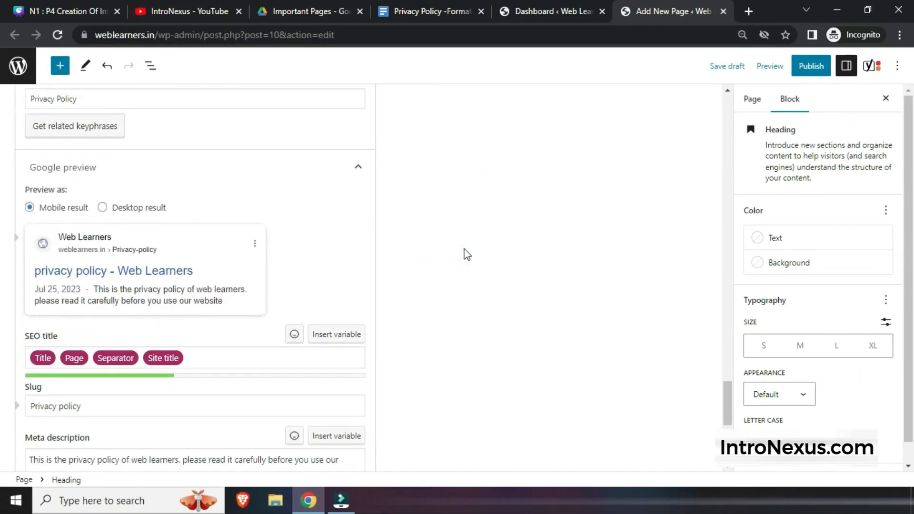
scroll(466, 254, down, 2)
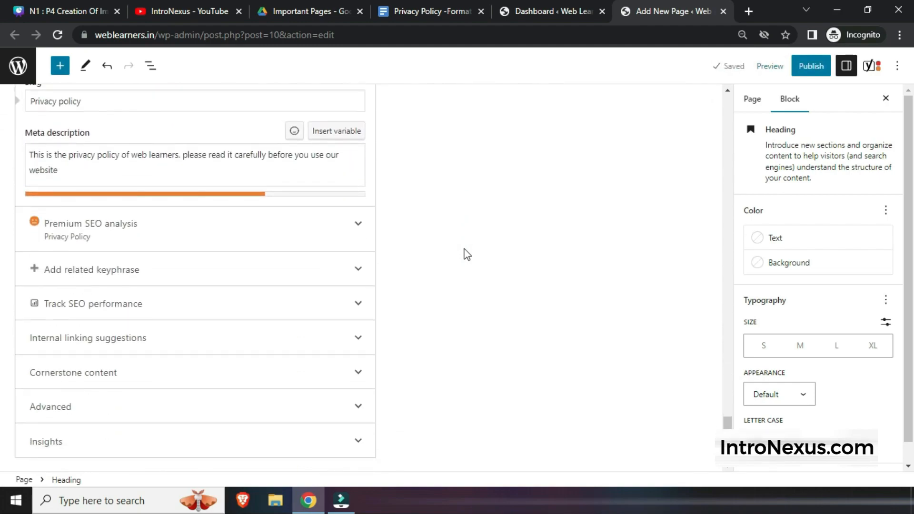
scroll(466, 255, up, 4)
scroll(467, 255, up, 10)
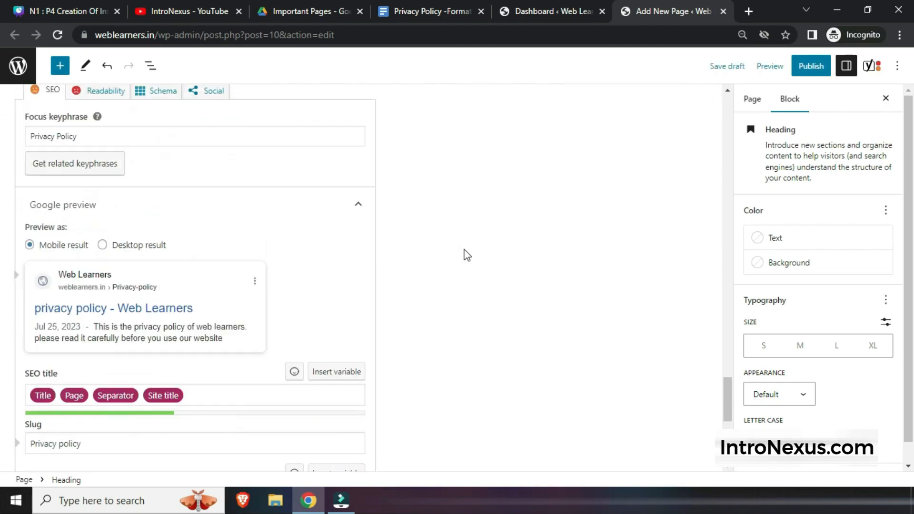
scroll(465, 257, up, 12)
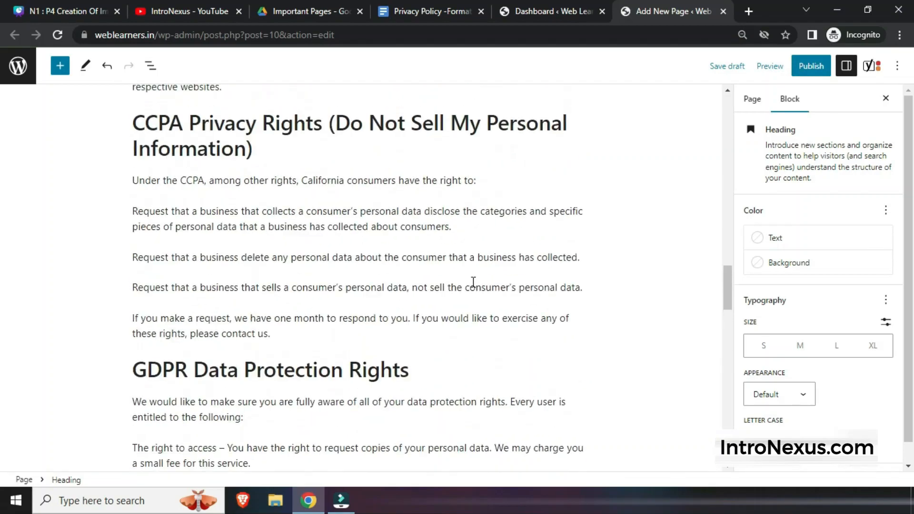
scroll(492, 354, up, 5)
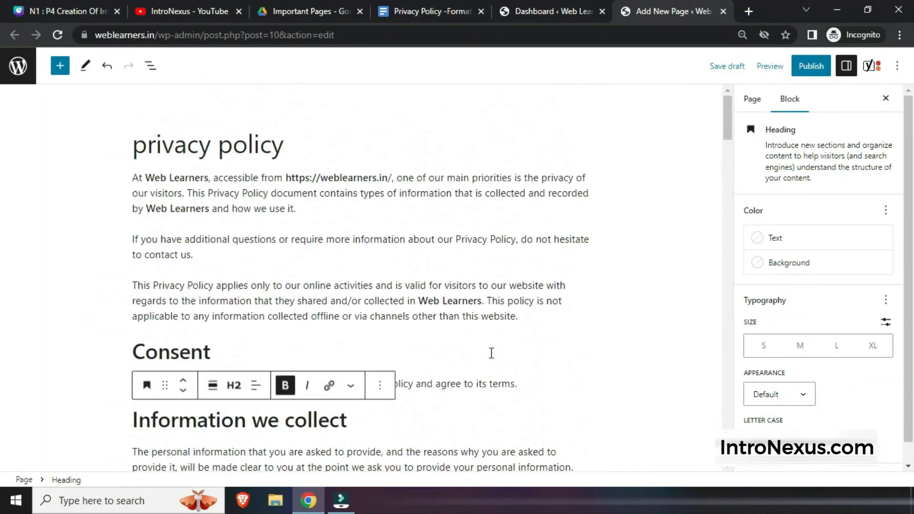
Step: Publish the privacy policy page and open its live version on the website
click(808, 69)
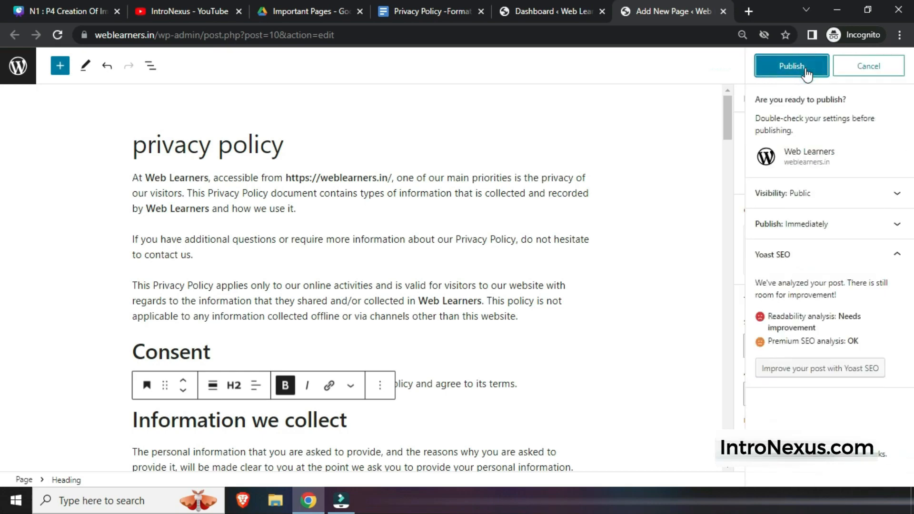
click(806, 69)
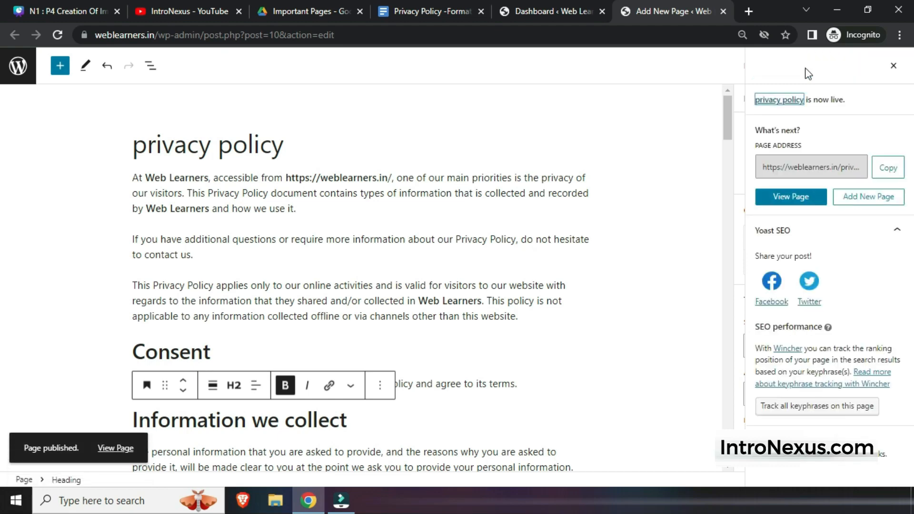
click(125, 450)
click(672, 6)
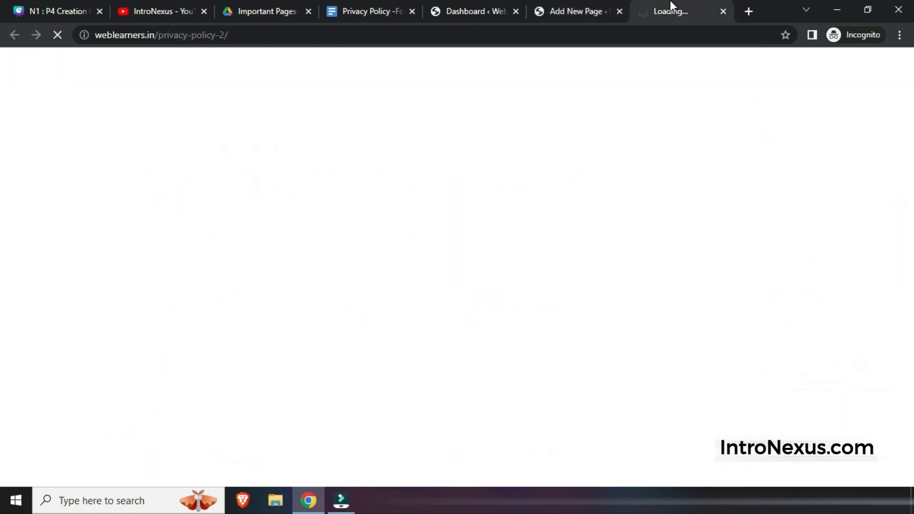
click(578, 11)
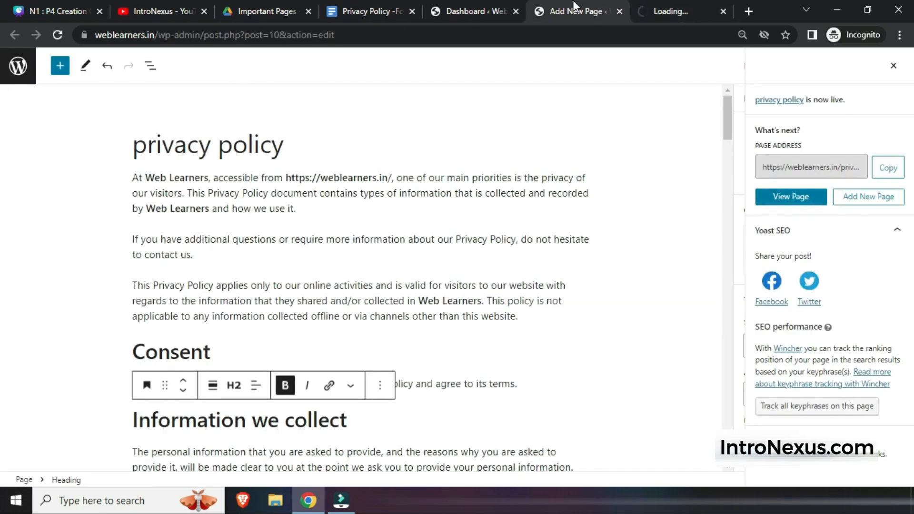
click(673, 7)
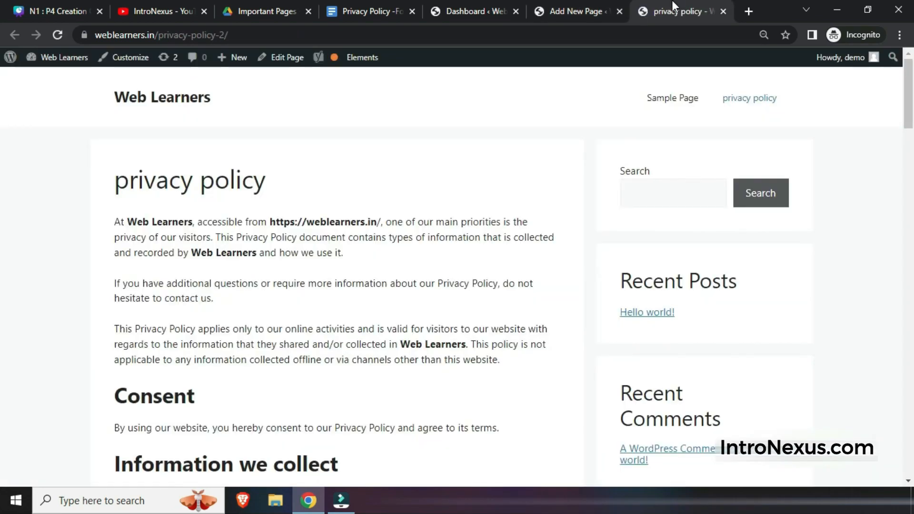
Step: Examine the live privacy policy page's content and formatting from the introduction down to the GDPR section
key(Down)
key(Down)
key(Down)
key(Down)
key(Down)
key(Down)
key(Down)
key(Down)
key(Down)
key(Down)
key(Down)
key(Down)
key(Down)
key(Down)
key(Down)
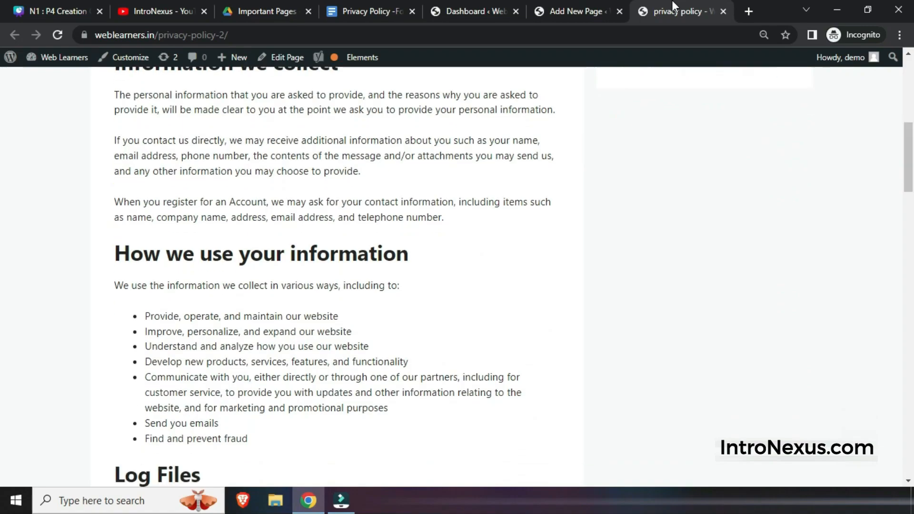
key(Down)
key(Down)
key(Down)
key(Down)
key(Down)
key(Down)
key(Down)
key(Down)
key(Down)
key(Down)
key(Down)
key(Down)
key(Down)
key(Down)
key(Down)
key(Down)
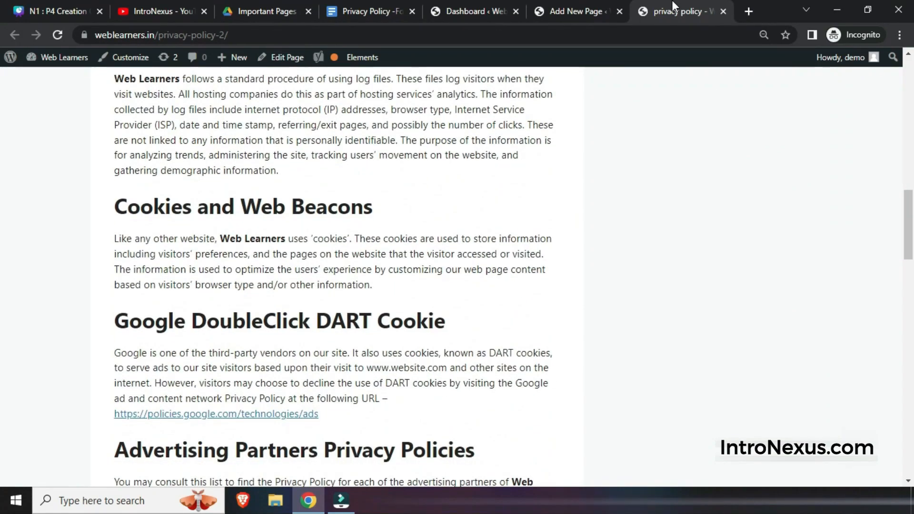
key(Down)
key(Down)
key(Down)
key(Down)
key(Down)
key(Down)
key(Down)
key(Down)
key(Down)
key(Down)
key(Down)
key(Down)
key(Down)
key(Down)
key(Down)
key(Down)
key(Down)
key(Down)
key(Down)
key(Down)
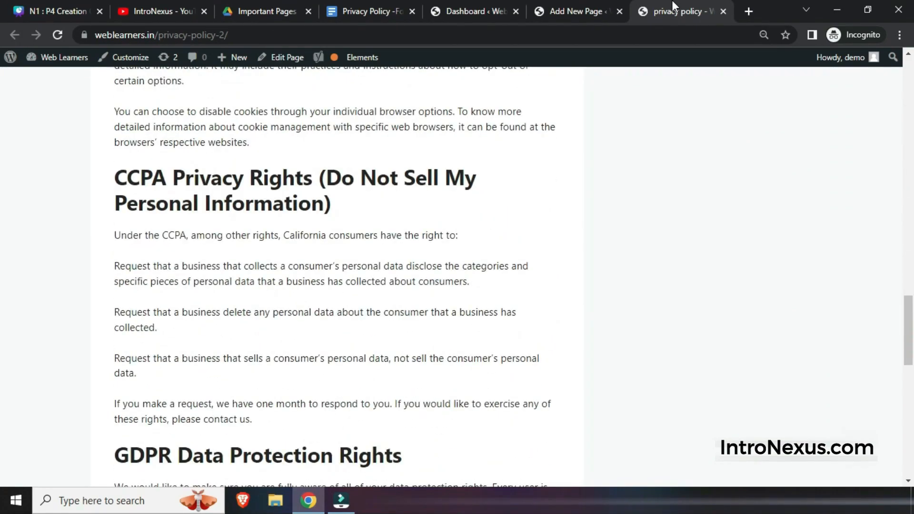
Step: Examine the rest of the live privacy policy page from the CCPA section down to Contact Us, and close the page
key(Down)
key(Down)
key(Down)
key(Down)
key(Down)
key(Down)
key(Down)
key(Down)
key(Down)
key(Down)
key(Down)
key(Down)
key(Down)
key(Down)
key(Down)
key(Down)
key(Down)
key(Down)
key(Down)
key(Down)
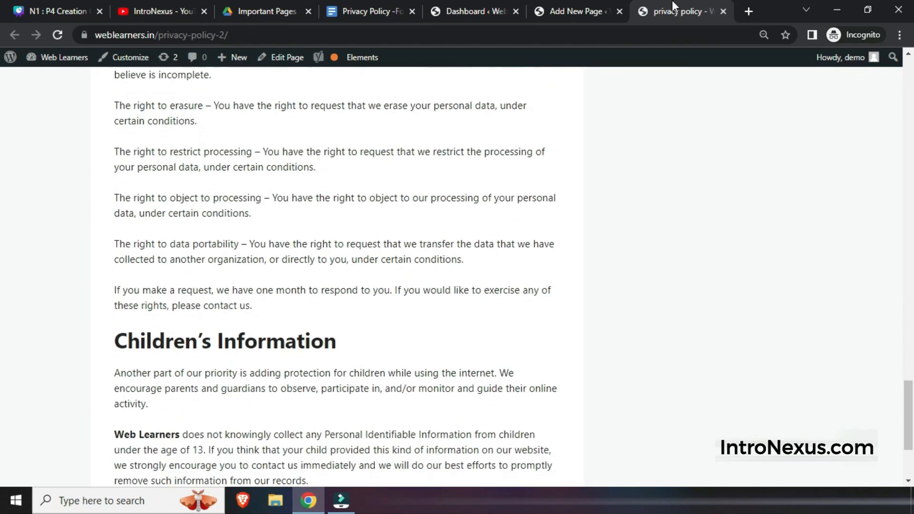
key(Down)
key(Down)
key(Down)
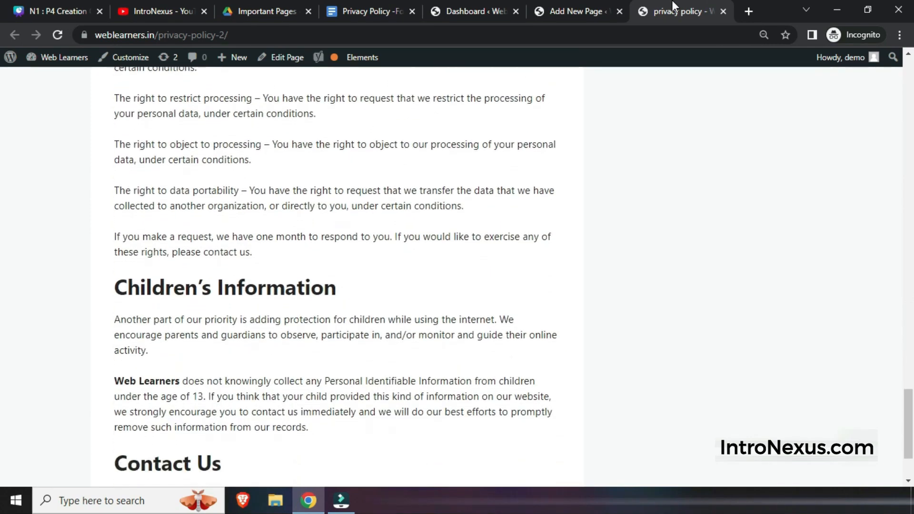
key(Down)
key(Down)
key(ctrl+w)
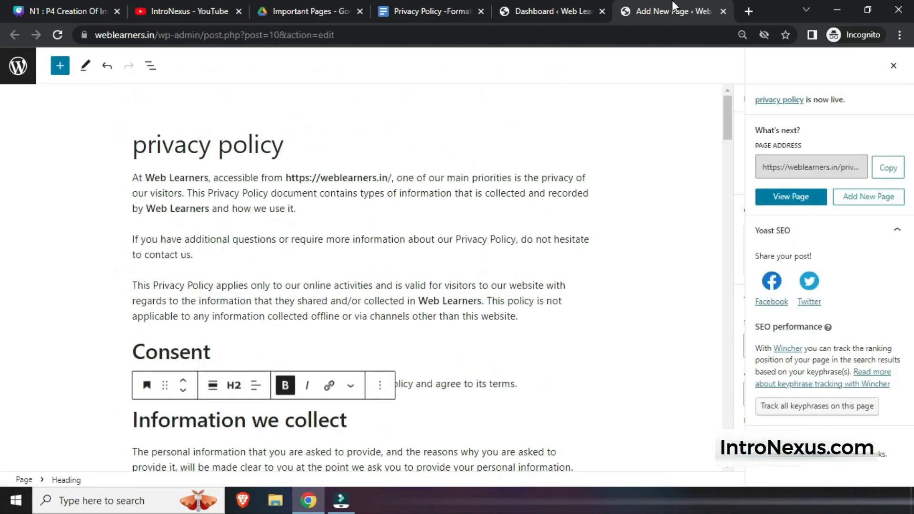
Step: Assign the newly published "privacy policy" page as the site's Privacy Policy page in the WordPress privacy settings, and dismiss the notice
click(542, 4)
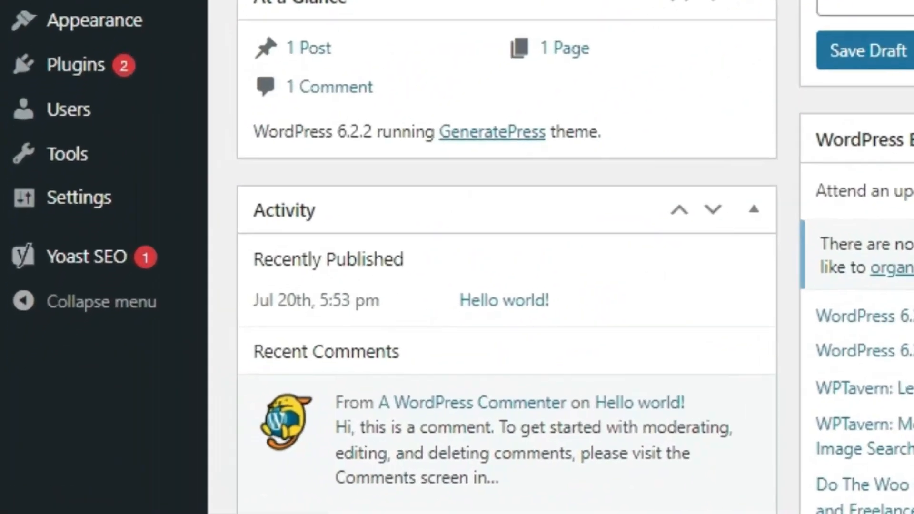
mouse_move(85, 212)
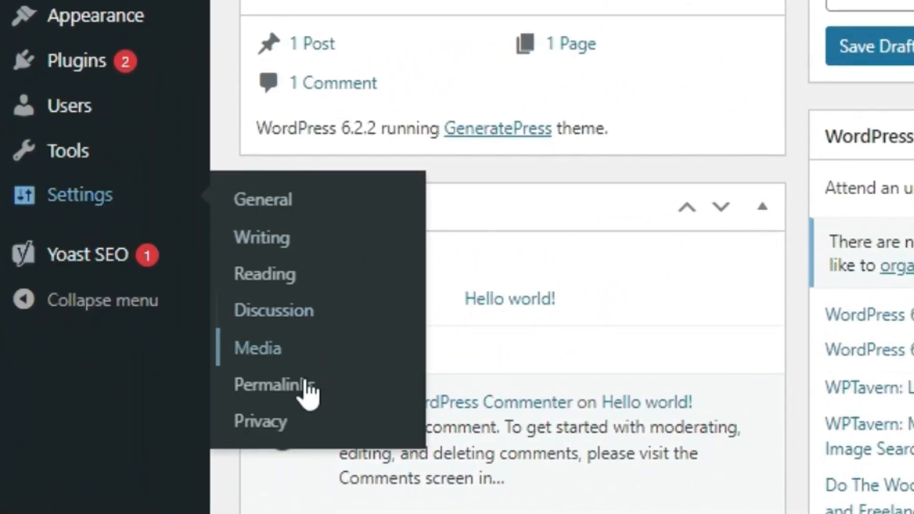
click(269, 419)
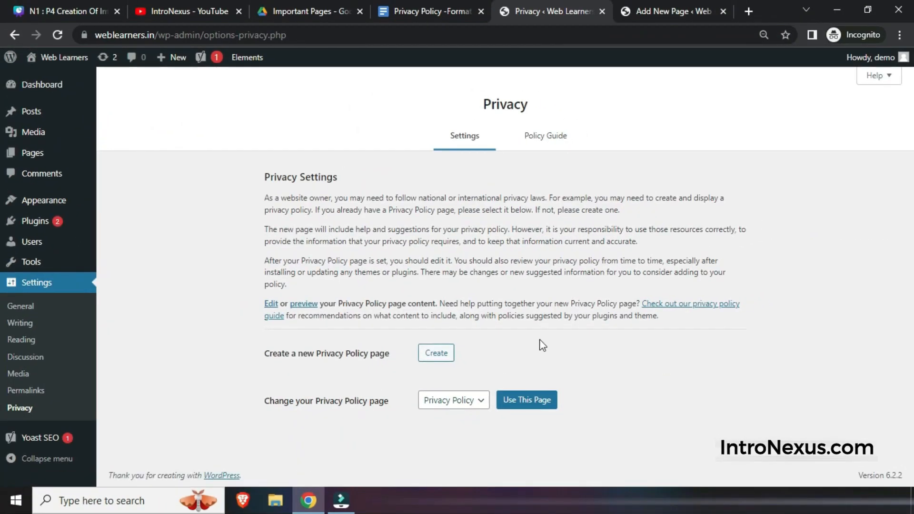
click(539, 340)
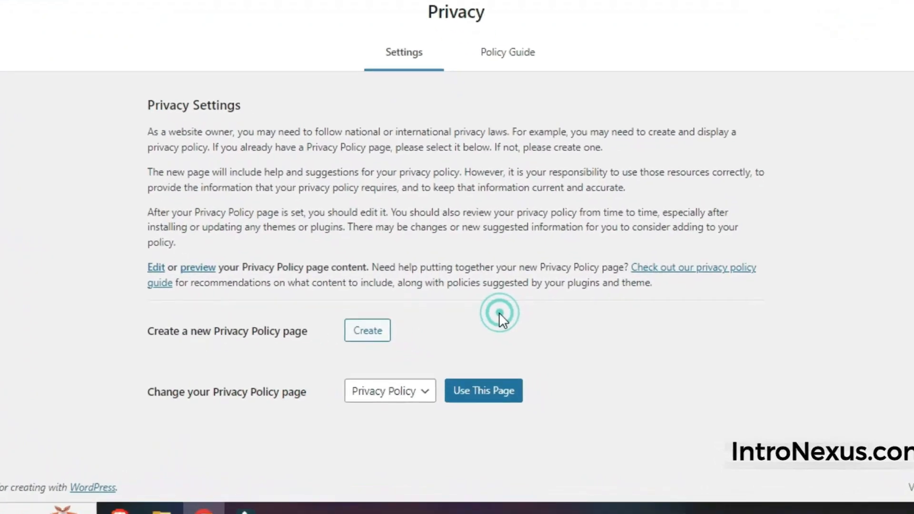
click(385, 393)
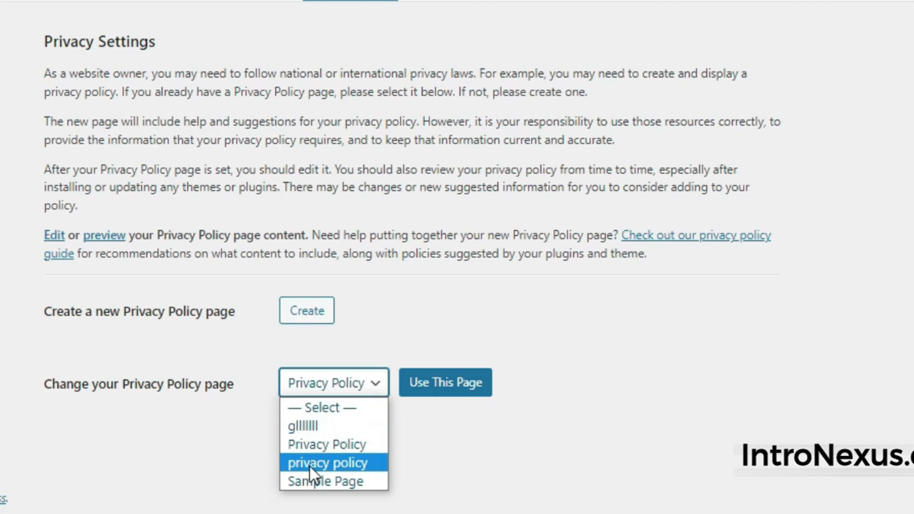
click(310, 466)
click(328, 395)
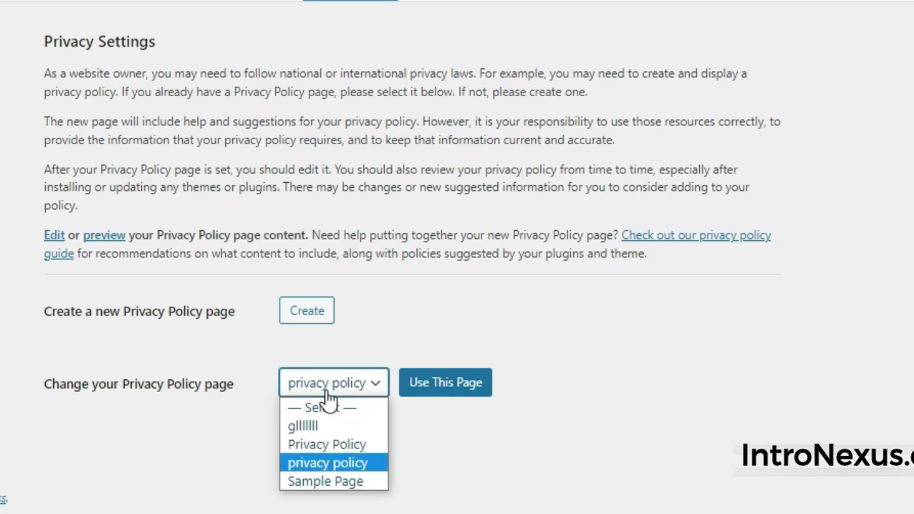
click(315, 462)
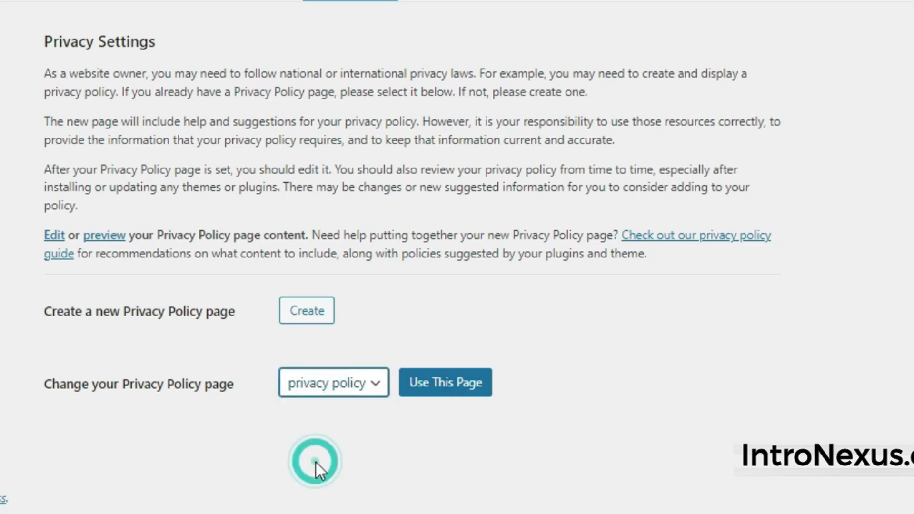
click(467, 389)
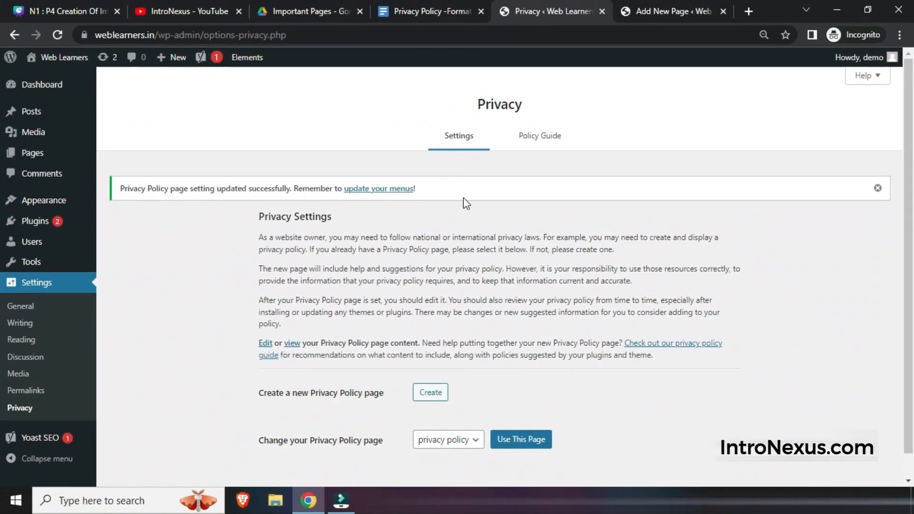
click(878, 188)
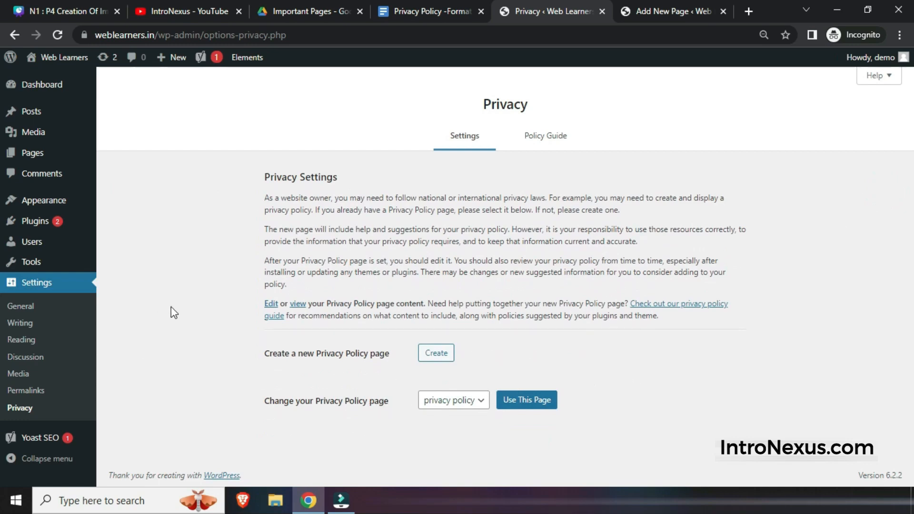
Step: Open the "DMCA - Format" document from the Important Pages folder in Google Drive and close the privacy policy template
click(431, 10)
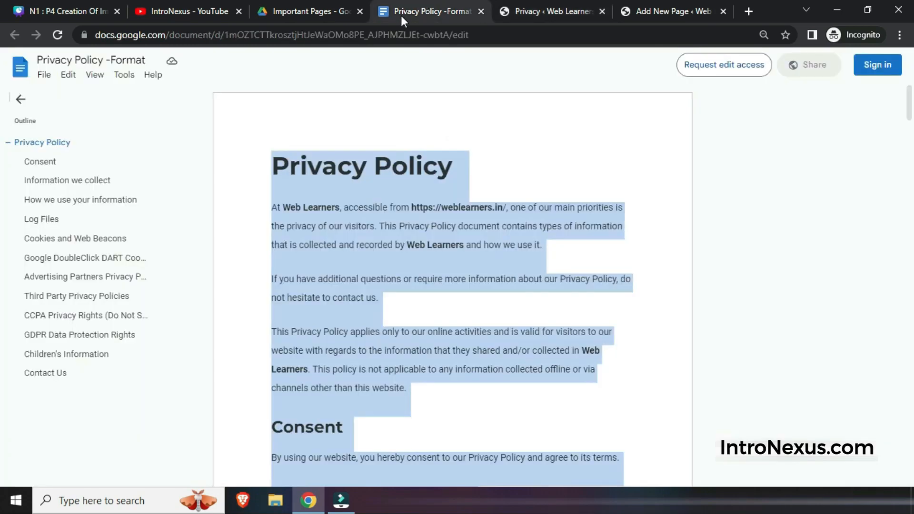
click(307, 11)
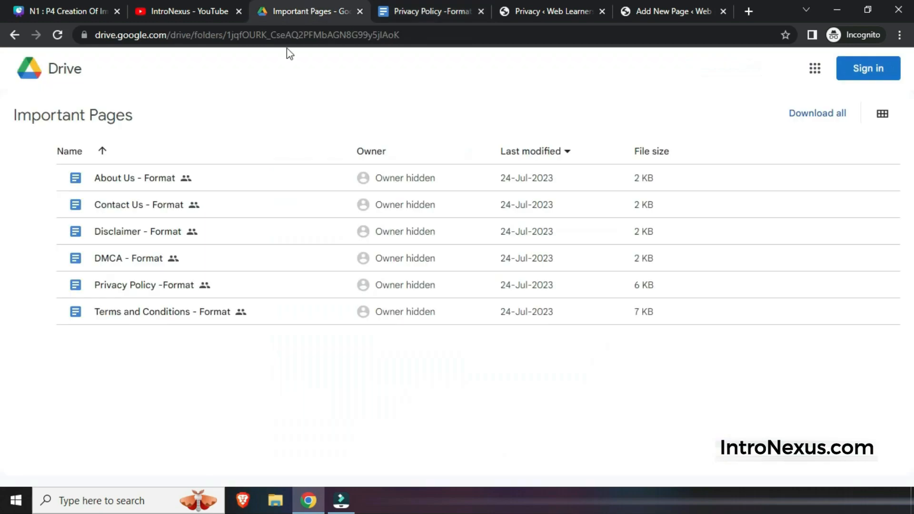
double_click(118, 258)
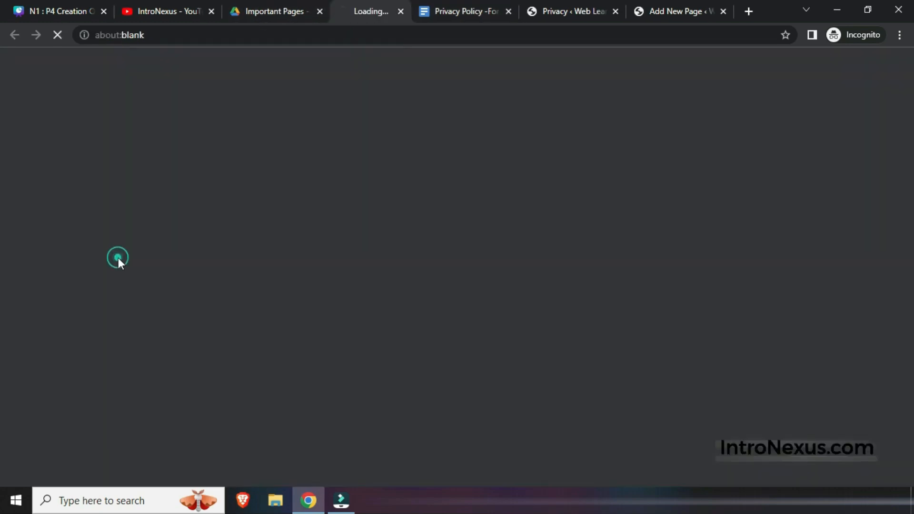
click(485, 10)
click(571, 11)
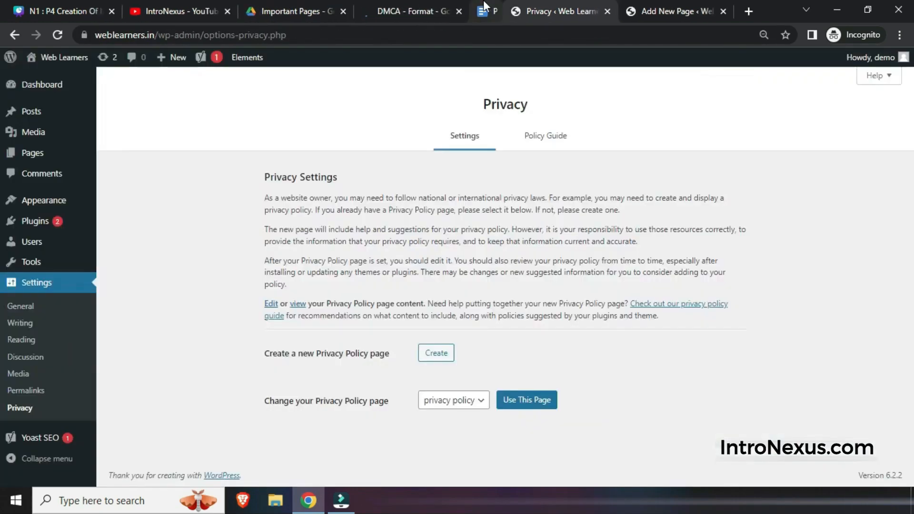
click(422, 6)
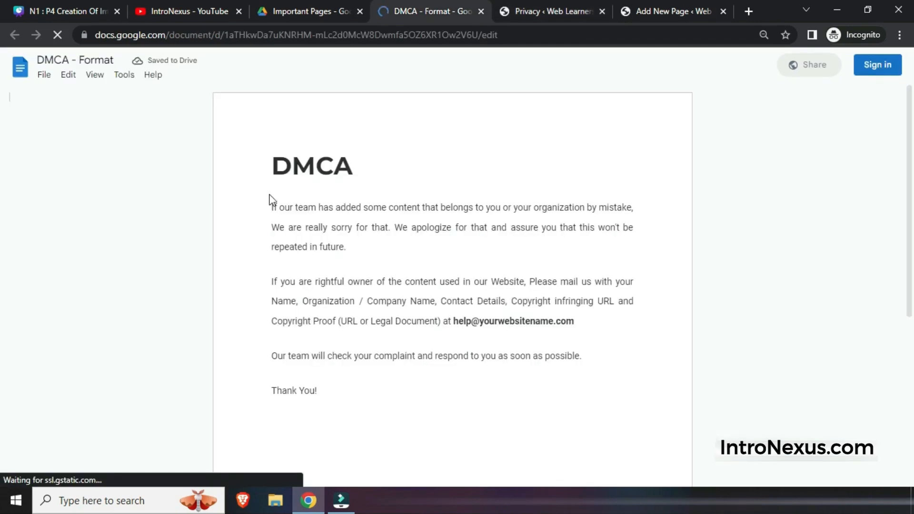
Step: Copy the entire text of the DMCA template, from its heading to the closing thank-you line
drag(279, 162, 378, 384)
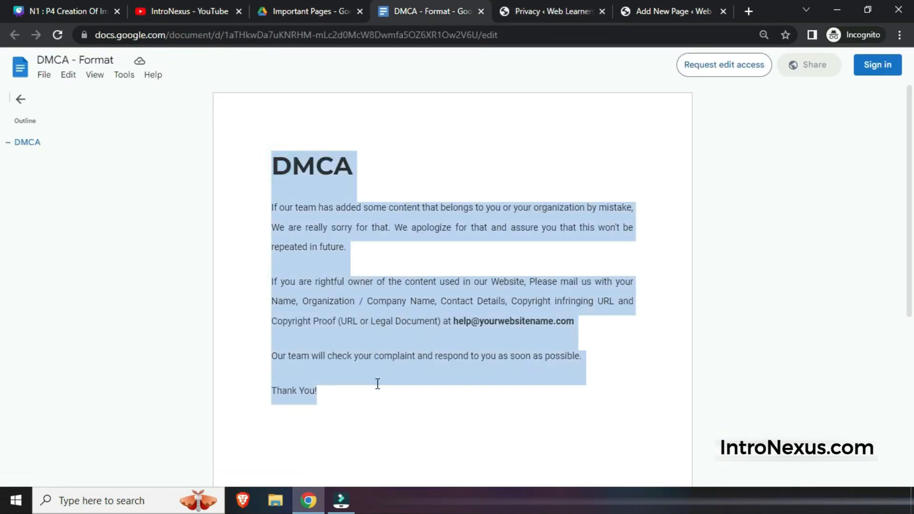
click(305, 279)
key(ctrl+a)
right_click(305, 280)
click(317, 292)
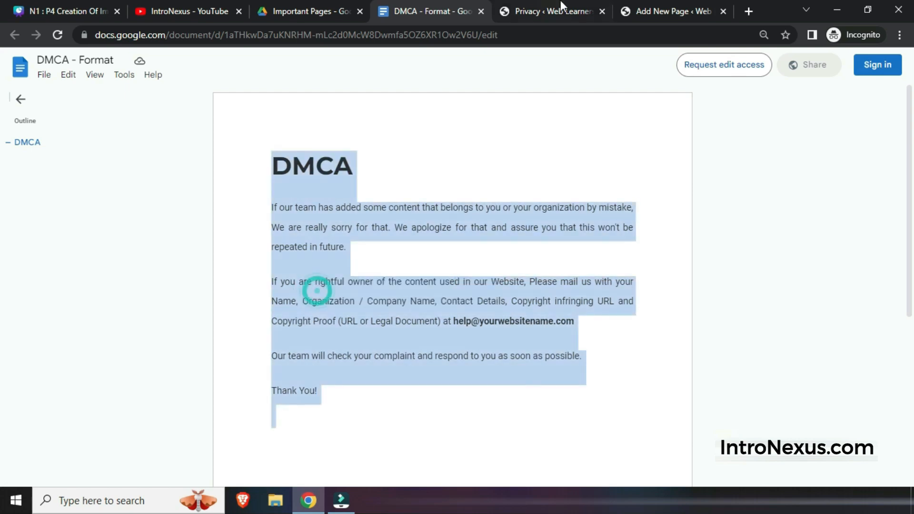
Step: Close the privacy policy page editor, the DMCA document and the Important Pages Drive folder, keeping the WordPress privacy settings open
click(569, 7)
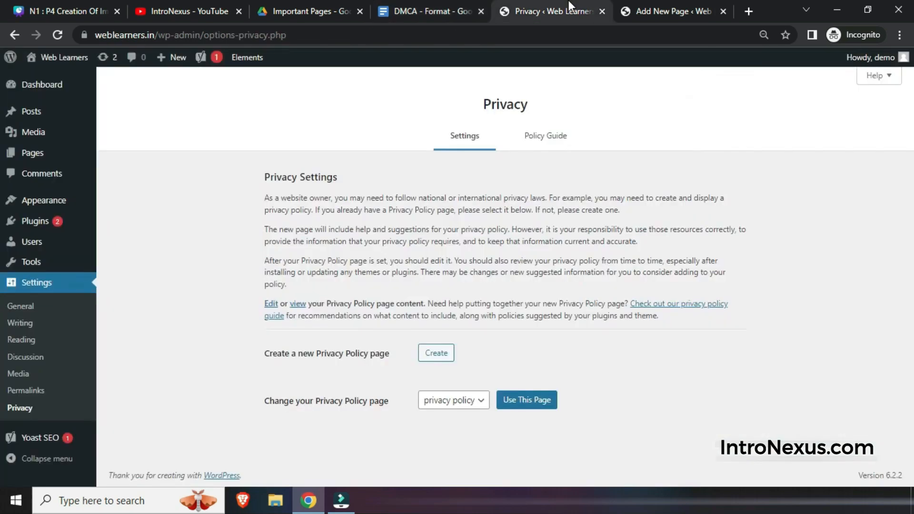
click(671, 1)
click(723, 11)
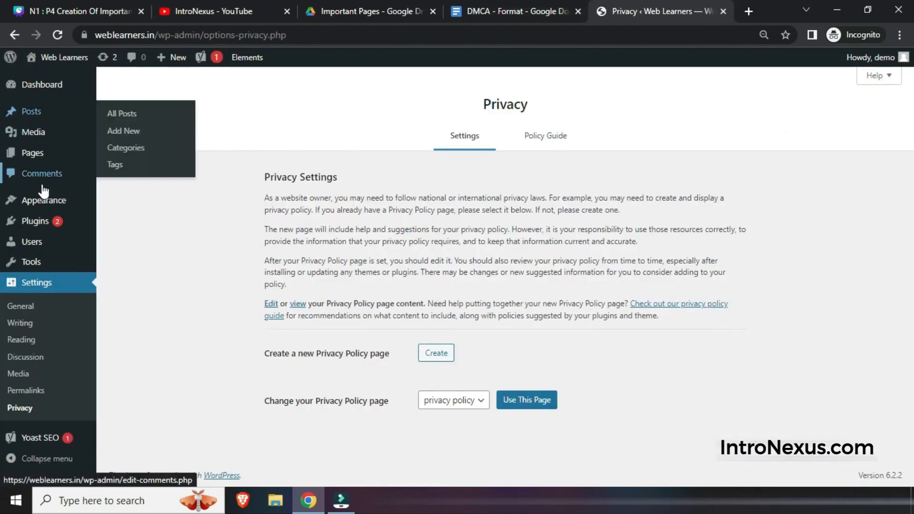
mouse_move(36, 244)
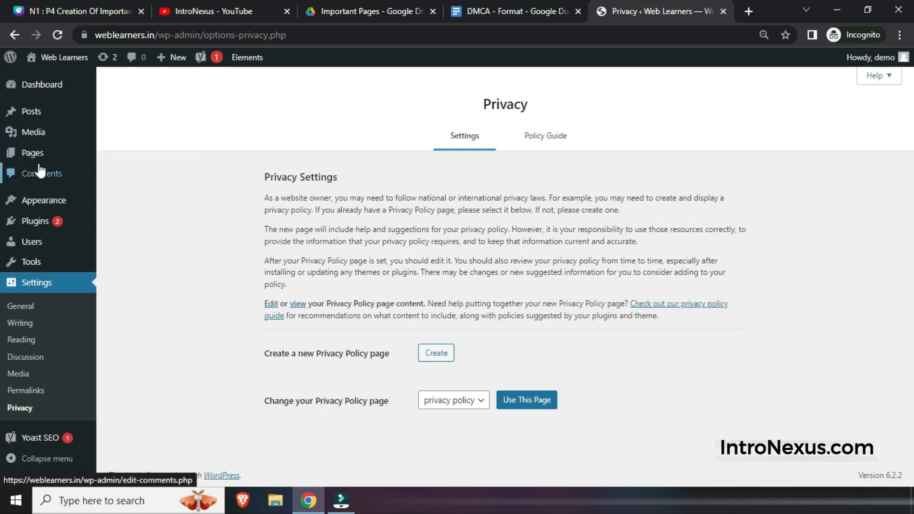
mouse_move(54, 157)
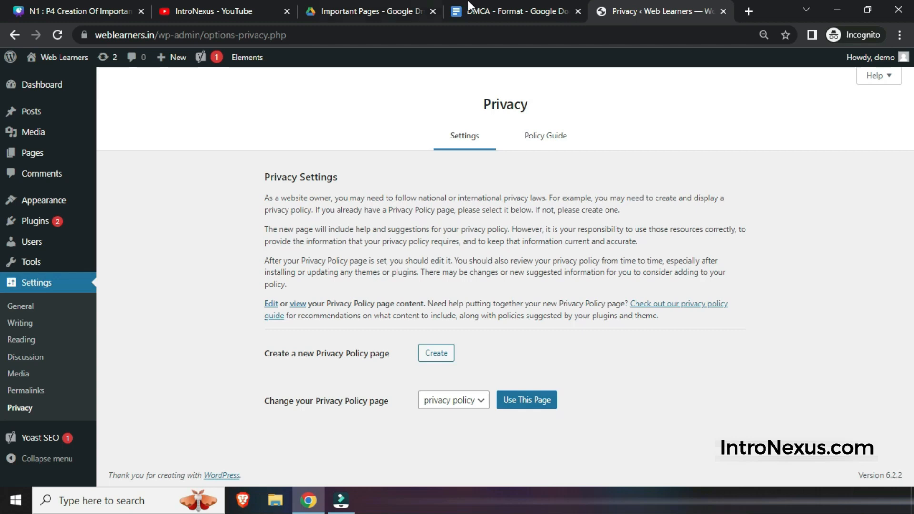
click(504, 7)
key(ctrl+w)
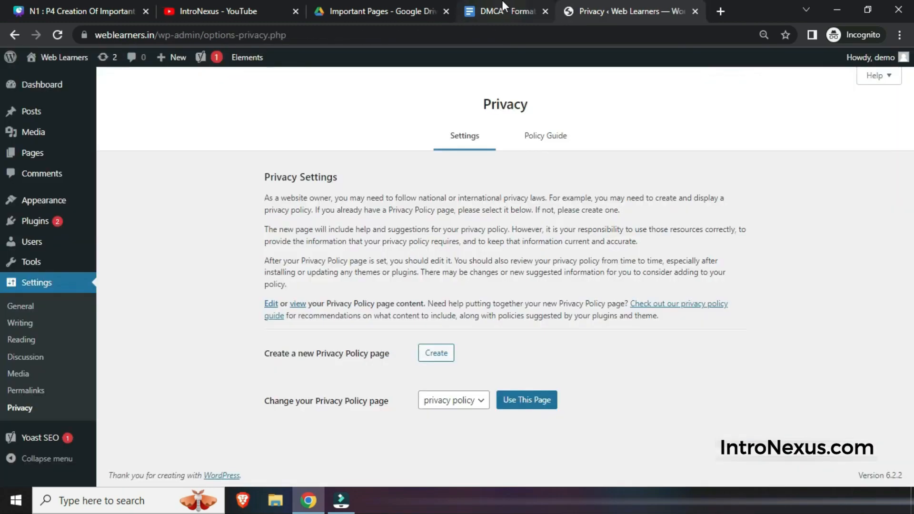
click(432, 6)
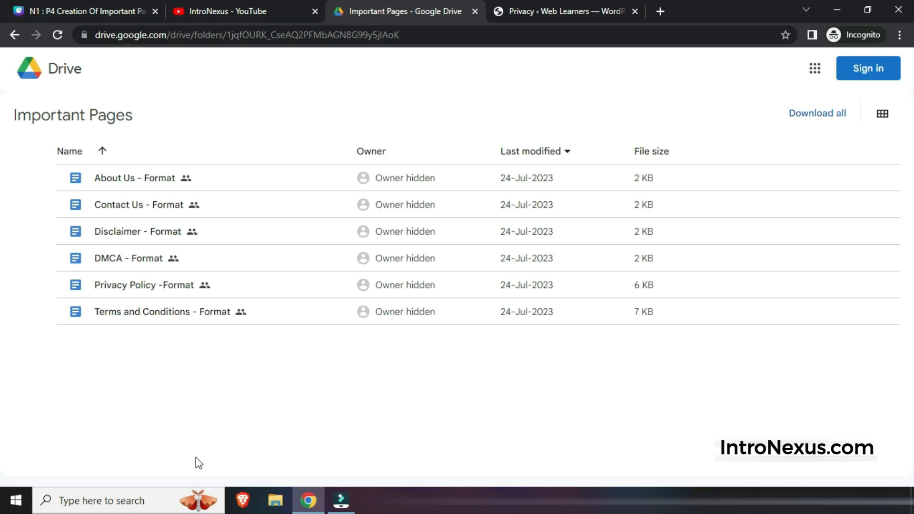
key(ctrl+w)
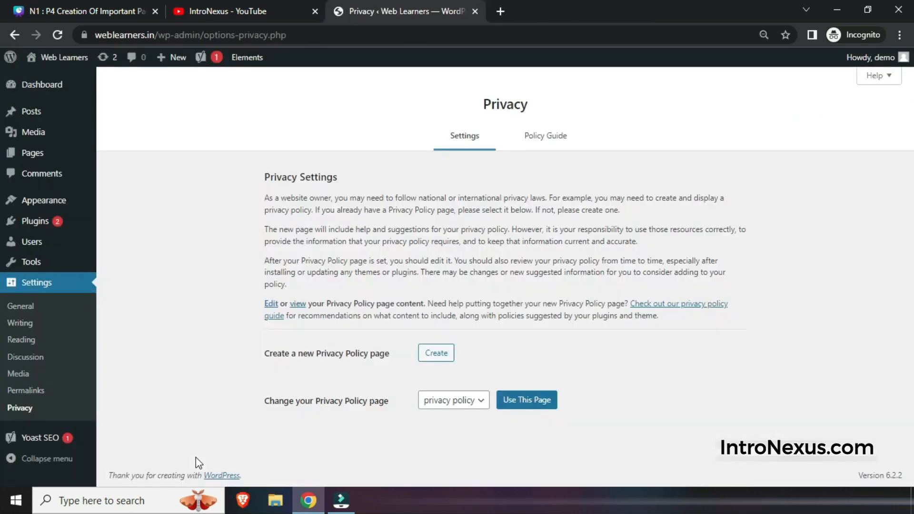
Step: Switch to the Canva presentation, present it full screen from the "Creation Of Important Pages" slide and advance to the "Categories" slide
key(ctrl+Tab)
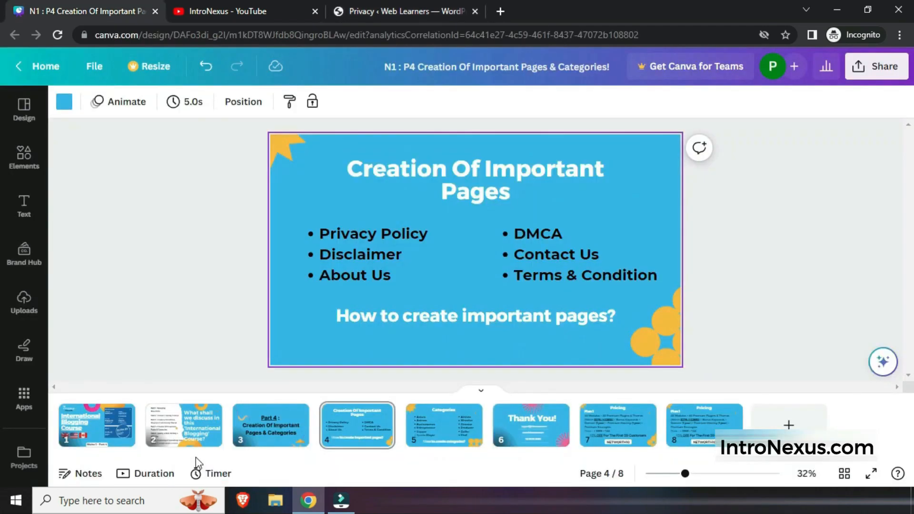
key(ctrl+alt+p)
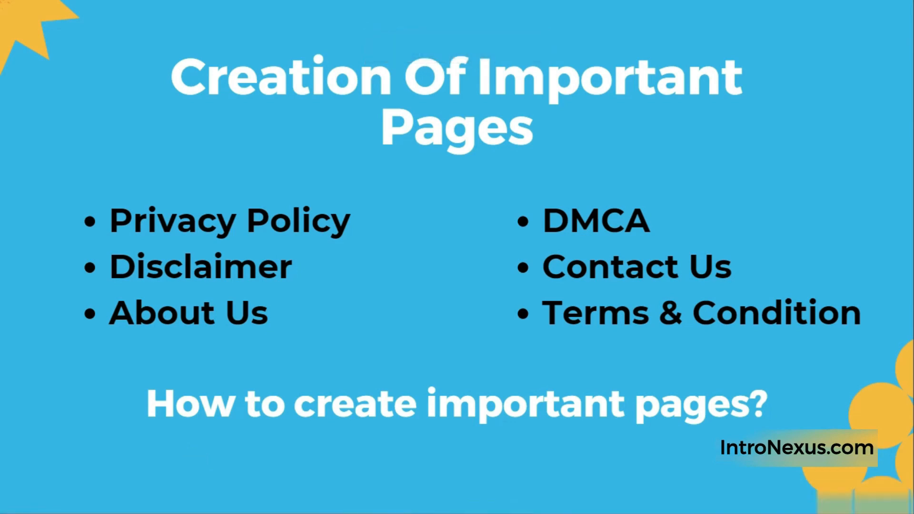
key(Right)
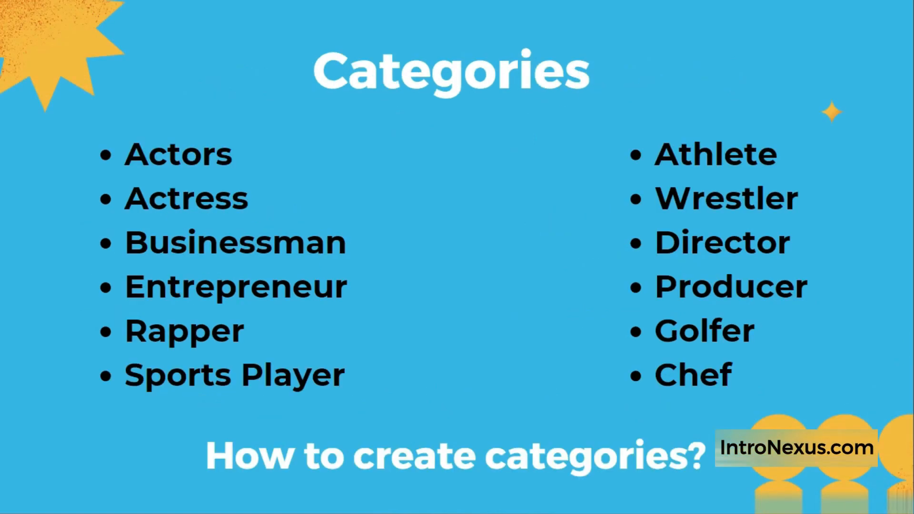
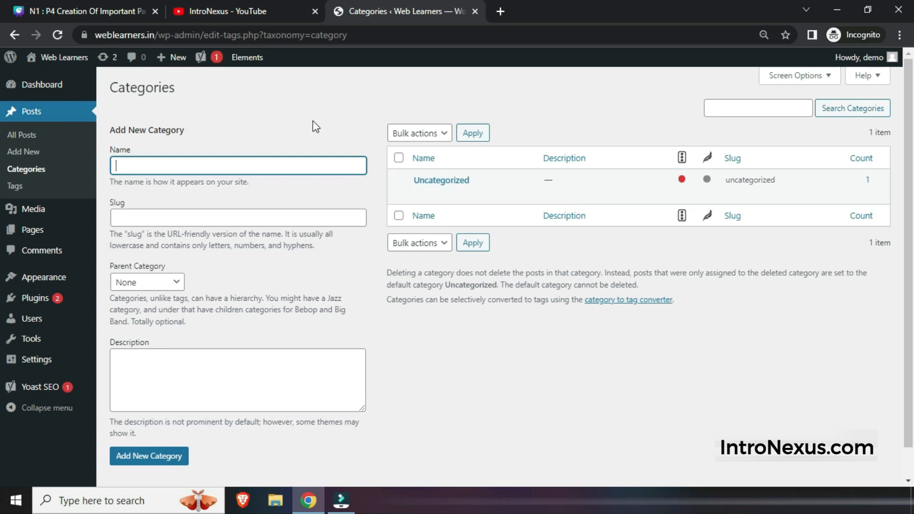
Step: Add a new post category named "Actor" with the slug "actor" and no parent category
text(Actor)
click(180, 211)
text(actor)
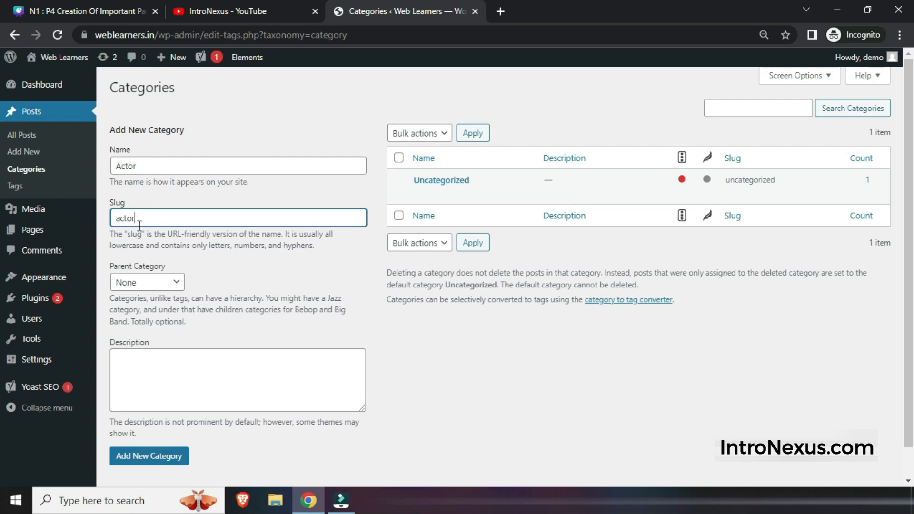
click(141, 466)
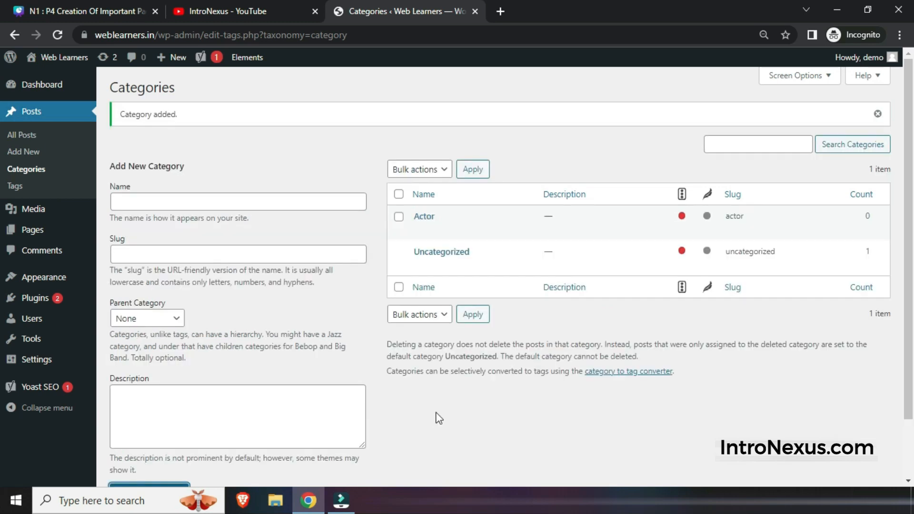
Step: Open the Actor category's full edit page in a new browser tab and switch to it
scroll(439, 419, down, 1)
scroll(440, 418, down, 1)
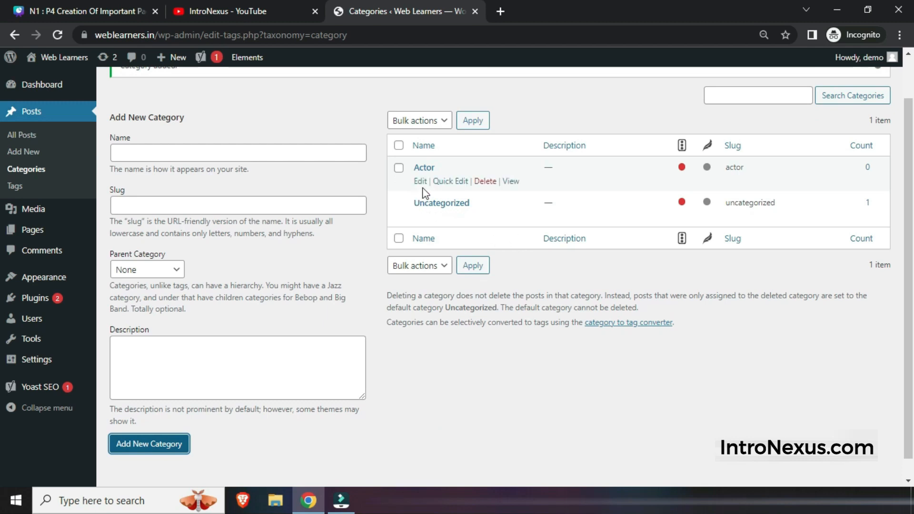
middle_click(421, 183)
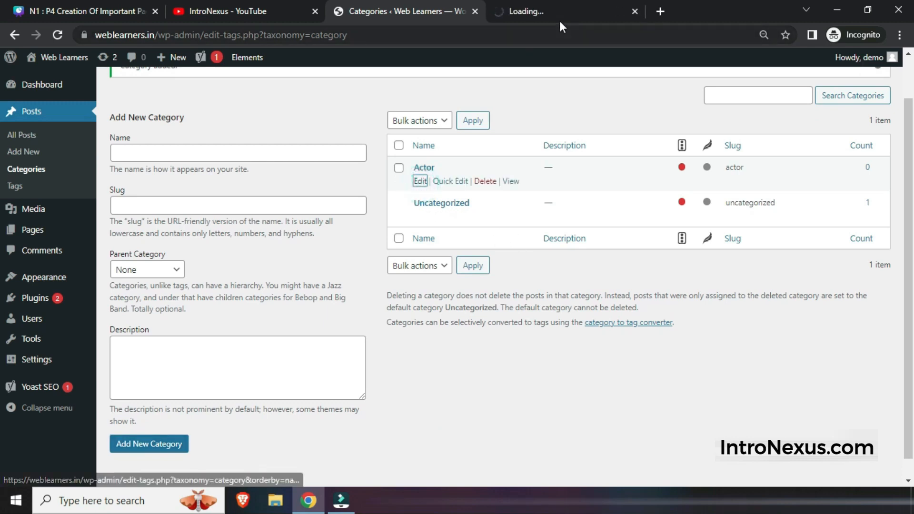
click(561, 19)
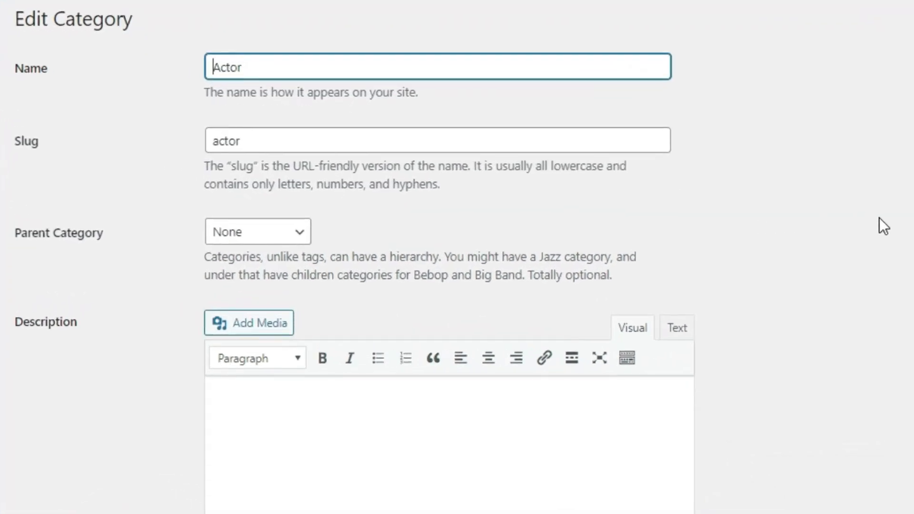
Step: Switch to File Explorer and open Drive Link.txt from the N1 - P4 folder
scroll(880, 218, down, 1)
scroll(880, 218, up, 1)
scroll(125, 371, down, 1)
scroll(125, 371, down, 1)
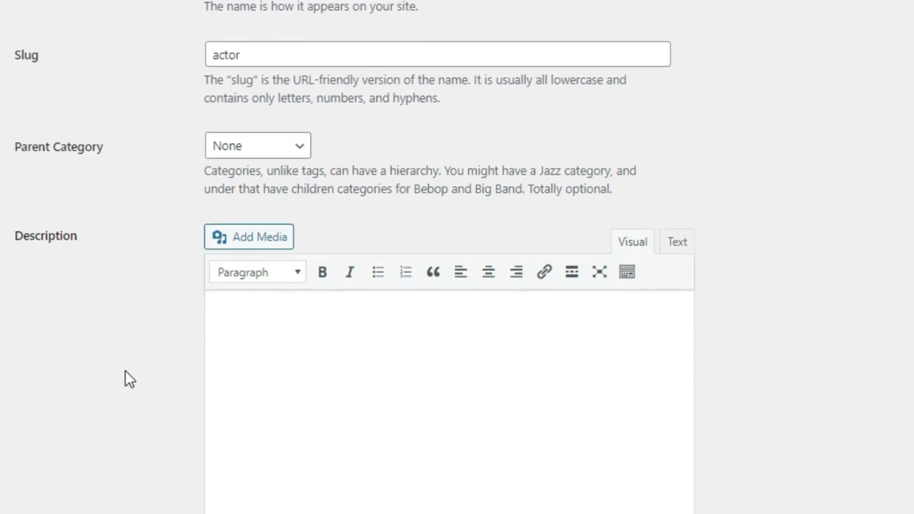
click(304, 369)
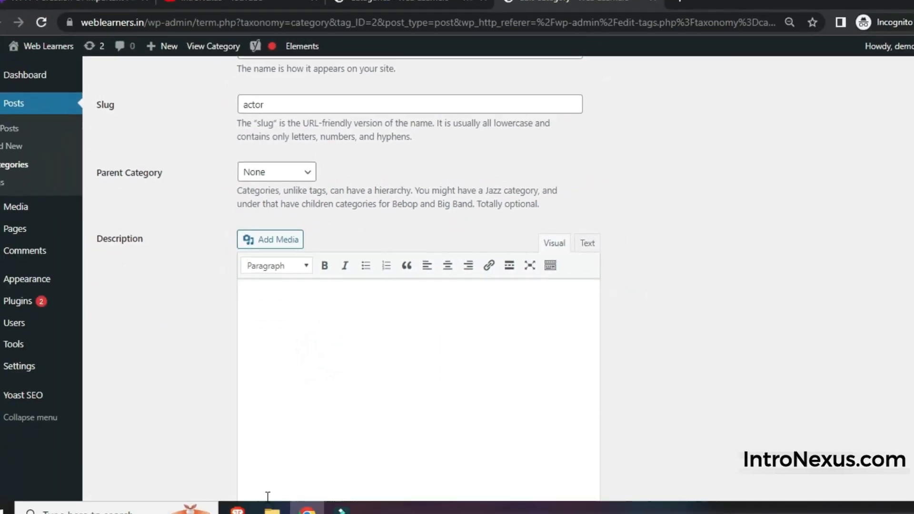
click(272, 508)
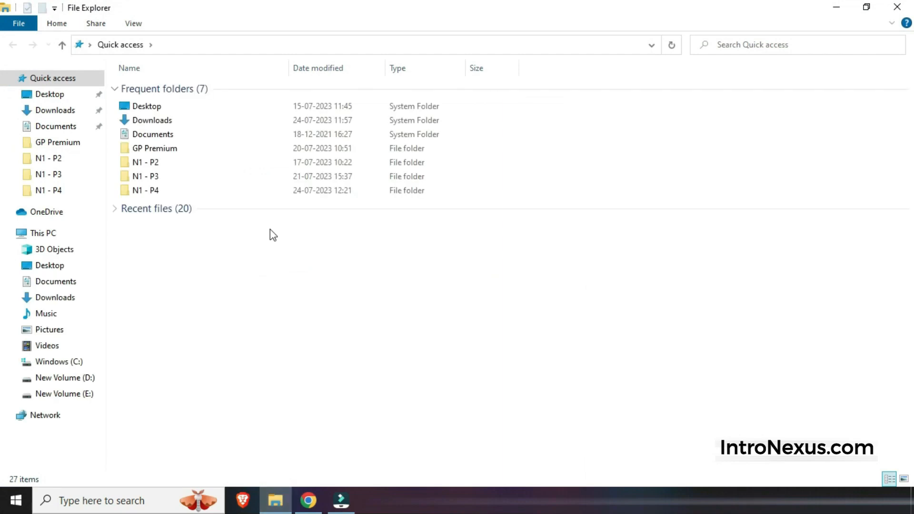
double_click(201, 186)
double_click(155, 116)
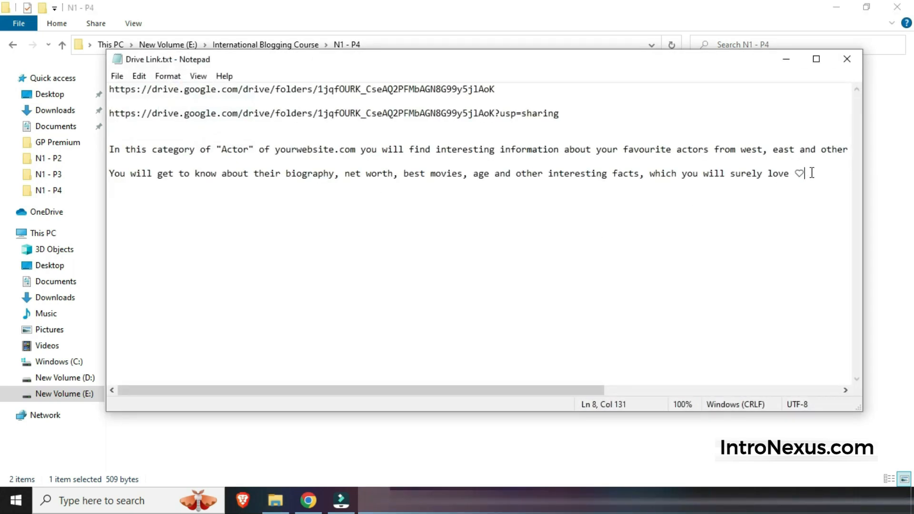
Step: Copy the two "Actor" category paragraphs from the text file and paste them into the category's Description in the browser
drag(807, 173, 197, 142)
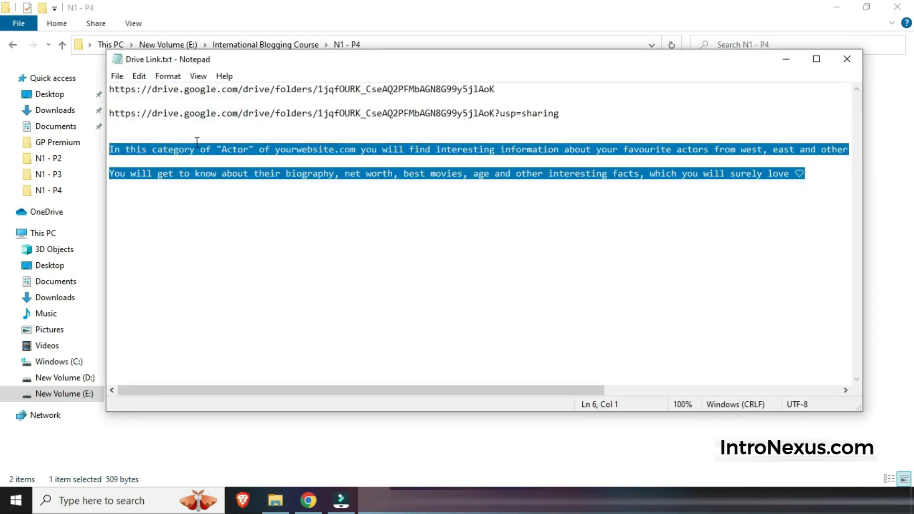
key(alt+Tab)
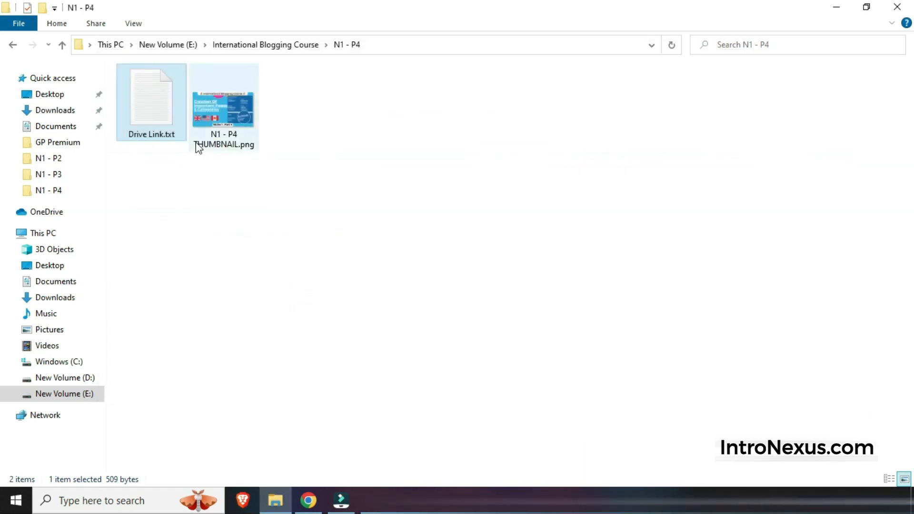
key(alt+Tab)
key(alt+Tab)
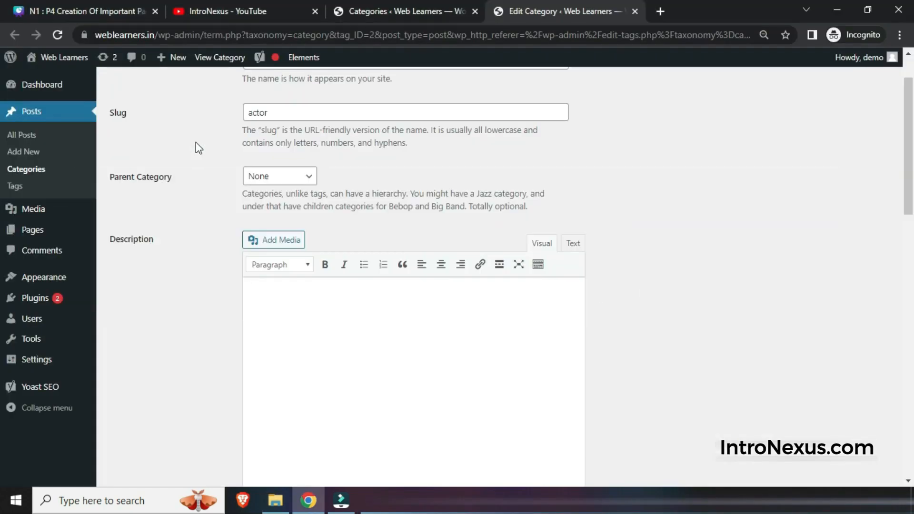
key(ctrl+v)
click(403, 344)
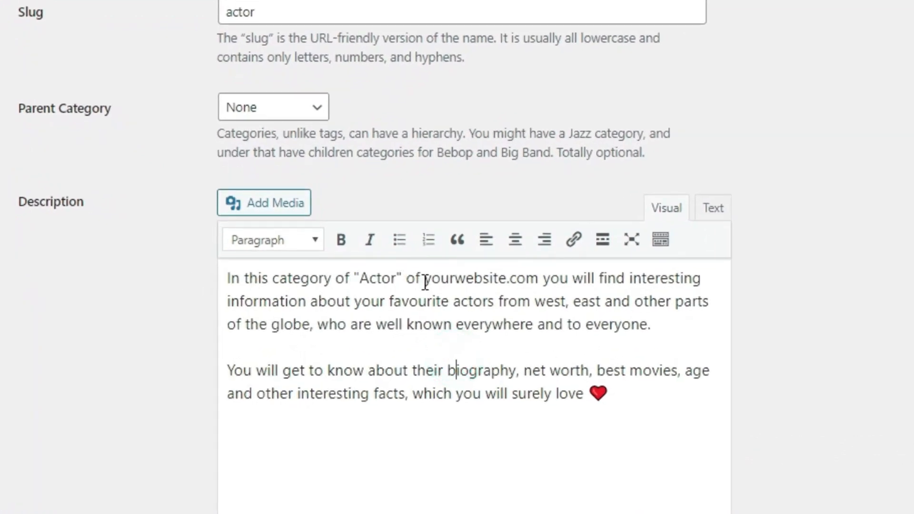
drag(424, 278, 540, 280)
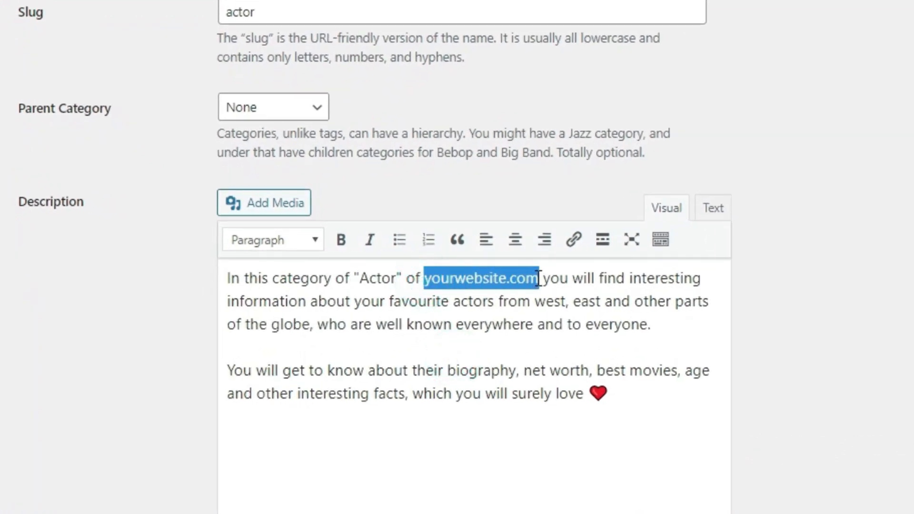
click(415, 279)
drag(425, 280, 537, 279)
key(ctrl+b)
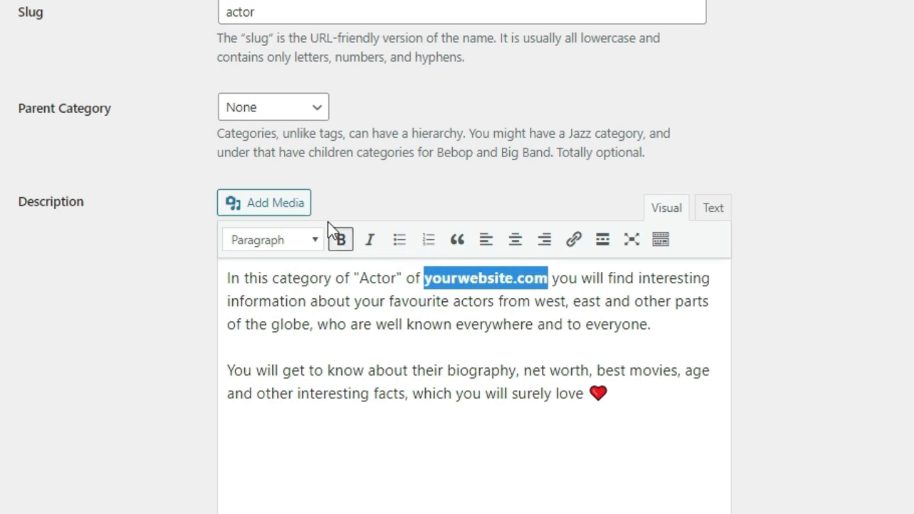
click(574, 244)
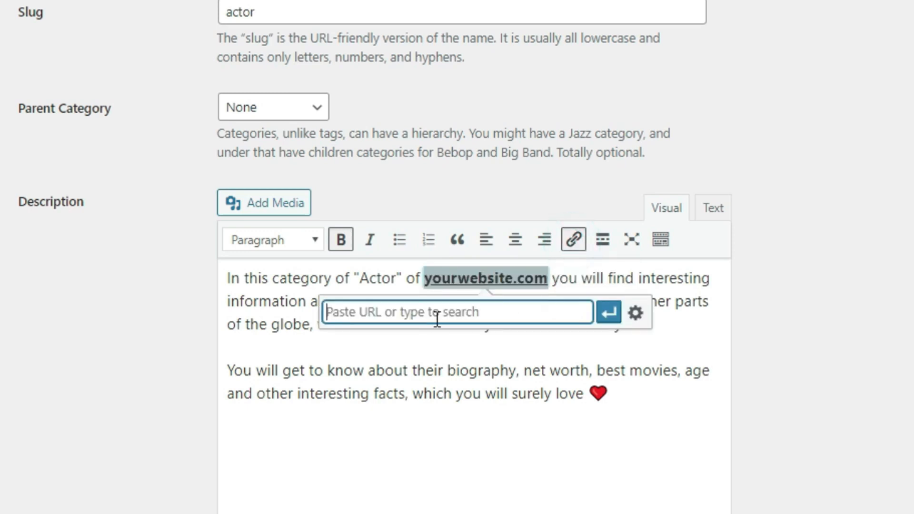
text(https://weblearners.in/)
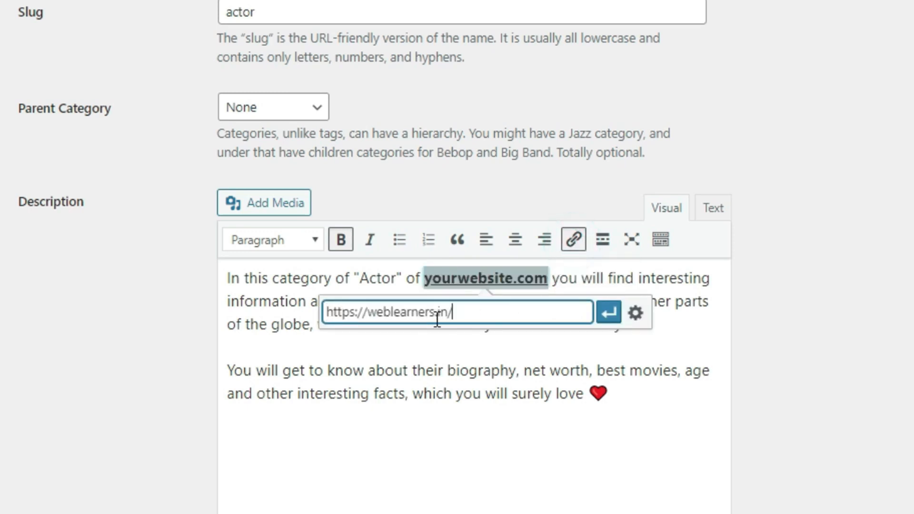
click(609, 312)
click(429, 393)
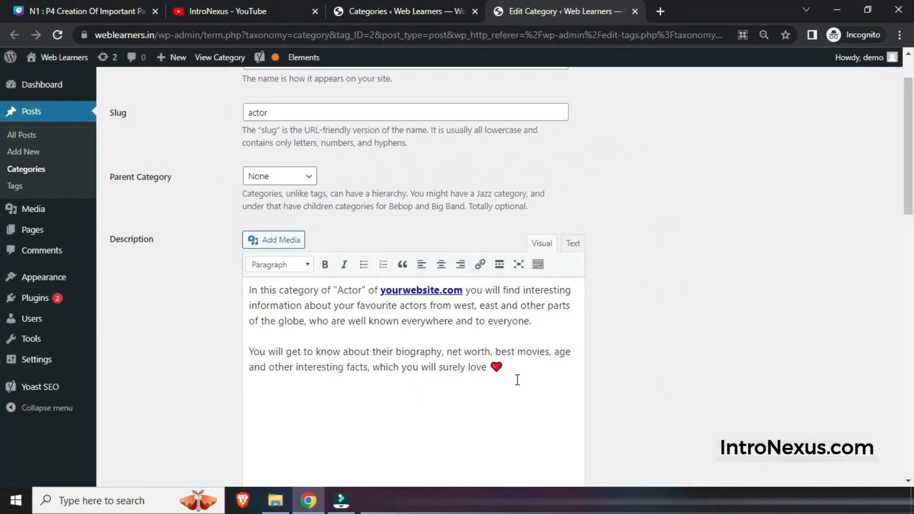
Step: Copy the first description paragraph into the Yoast SEO meta description of the Actor category
scroll(518, 380, down, 1)
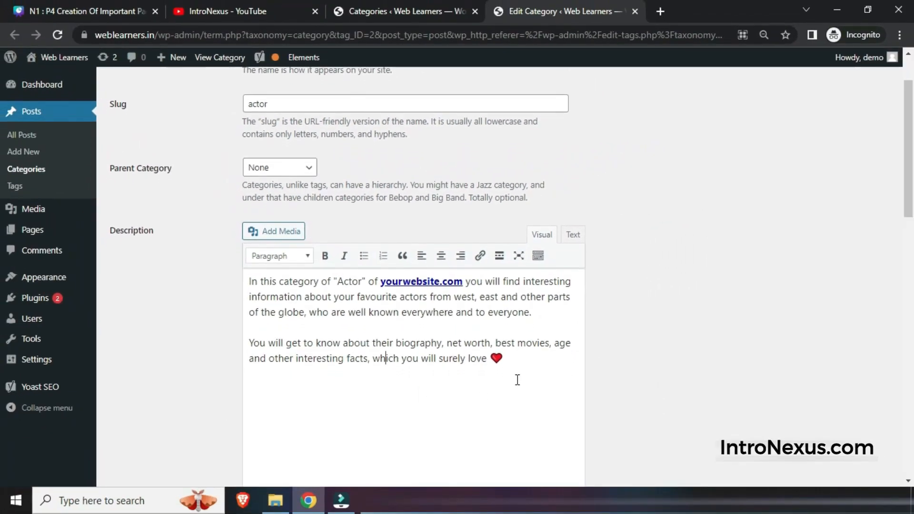
drag(541, 301, 251, 268)
key(ctrl+c)
click(664, 298)
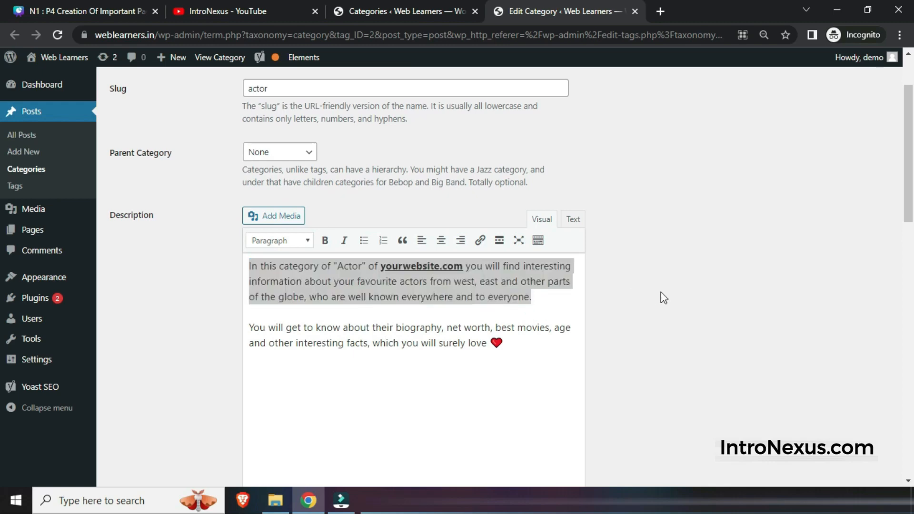
scroll(661, 292, down, 8)
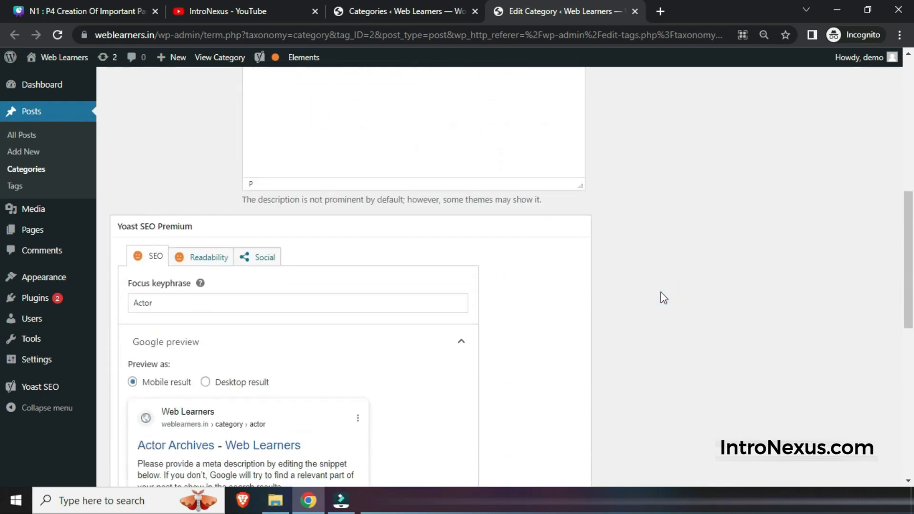
scroll(665, 298, up, 1)
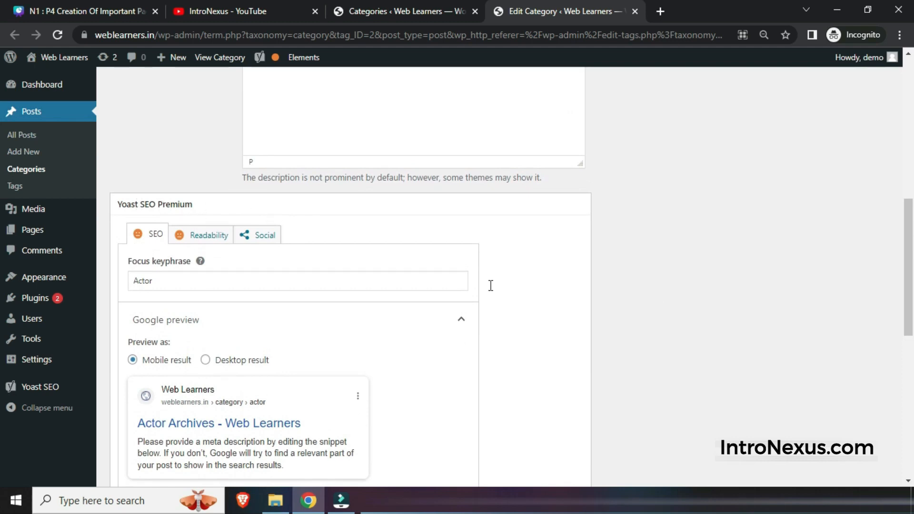
scroll(636, 332, down, 3)
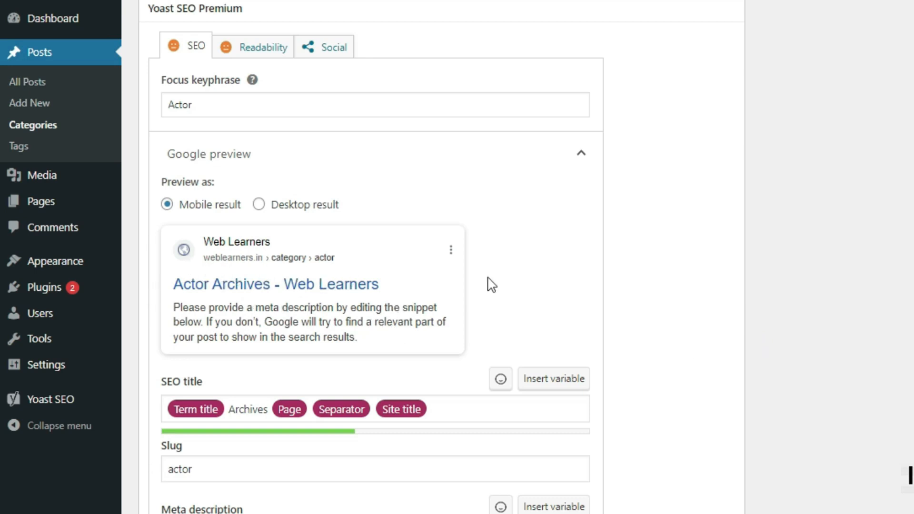
scroll(492, 285, down, 4)
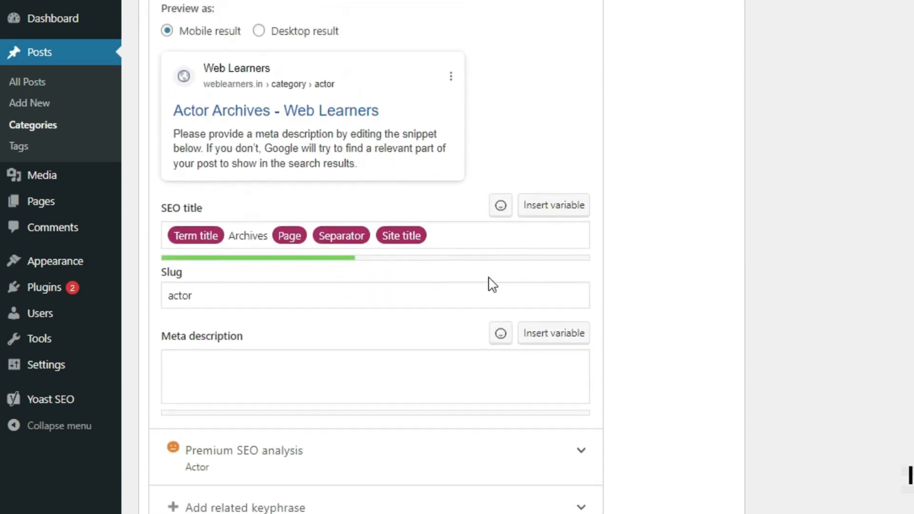
scroll(492, 285, up, 3)
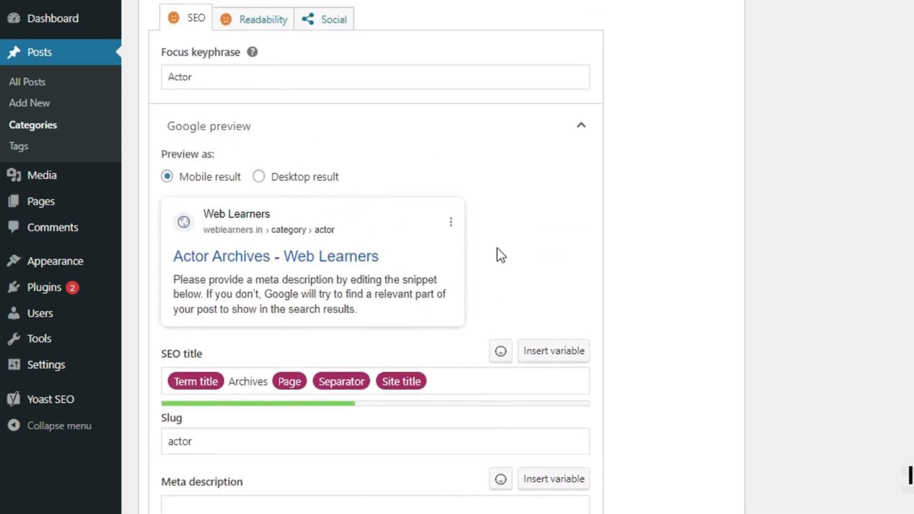
scroll(500, 255, down, 2)
click(225, 440)
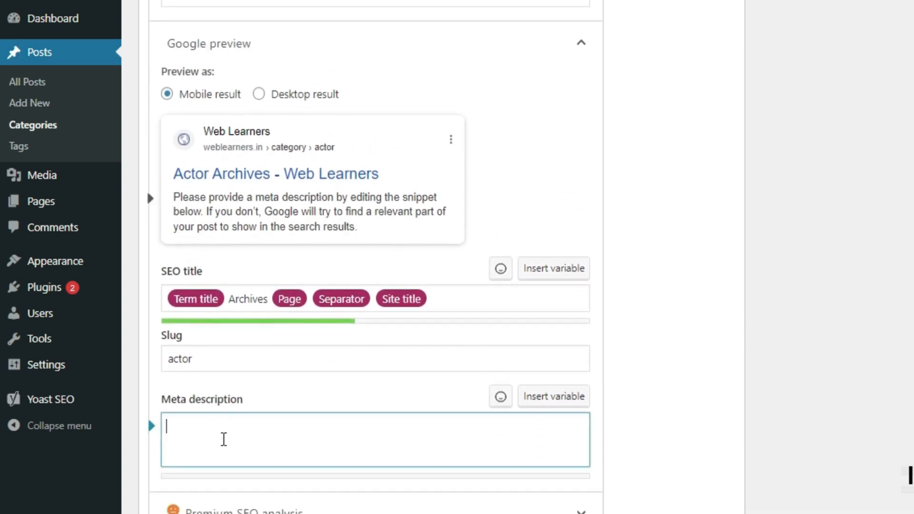
key(ctrl+v)
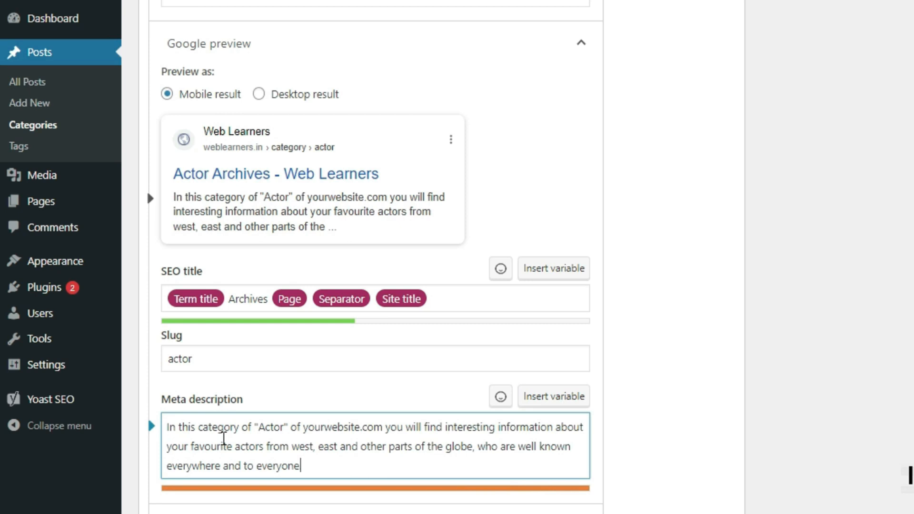
Step: Shorten the meta description so that it ends with "your favourite actors from west, east etc."
drag(476, 447, 473, 465)
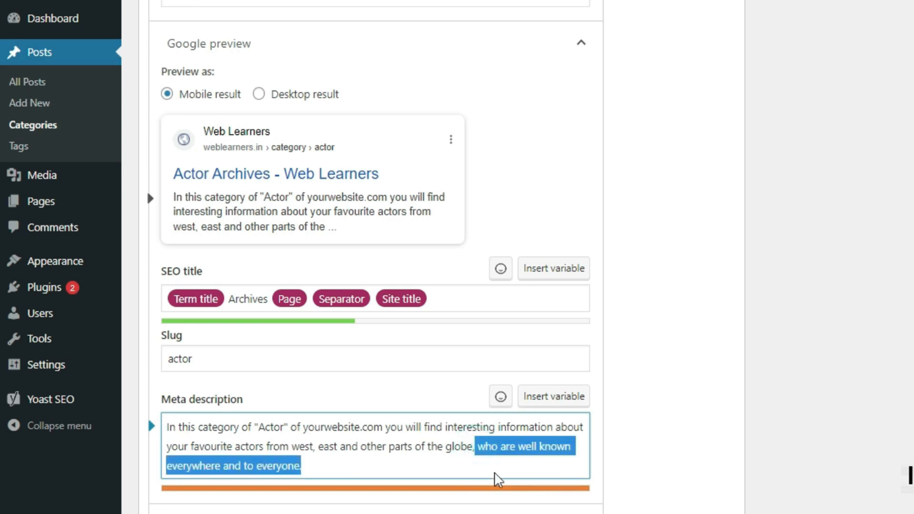
key(BackSpace)
key(BackSpace)
key(BackSpace)
key(BackSpace)
key(BackSpace)
key(BackSpace)
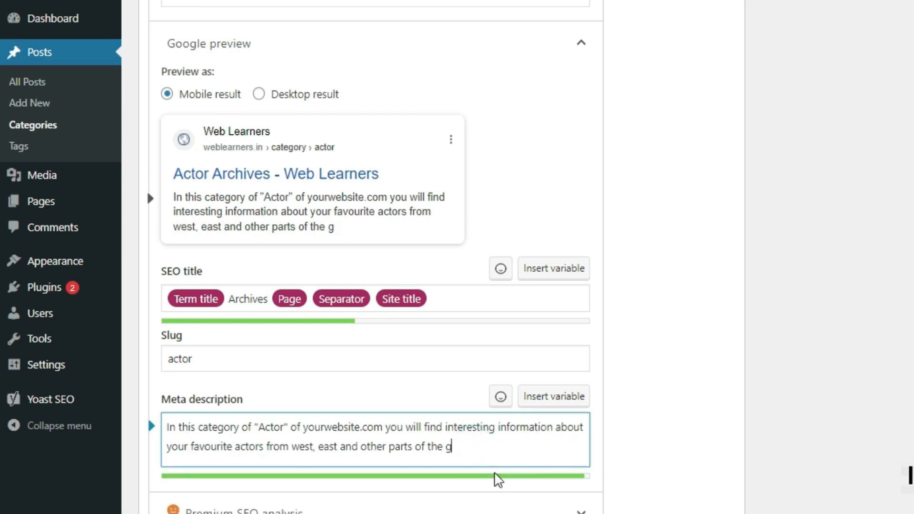
key(BackSpace)
key(BackSpace)
key(BackSpace)
key(BackSpace)
key(BackSpace)
key(BackSpace)
key(BackSpace)
key(BackSpace)
key(BackSpace)
key(BackSpace)
key(BackSpace)
key(BackSpace)
key(BackSpace)
key(BackSpace)
key(BackSpace)
key(BackSpace)
key(BackSpace)
key(BackSpace)
key(BackSpace)
key(BackSpace)
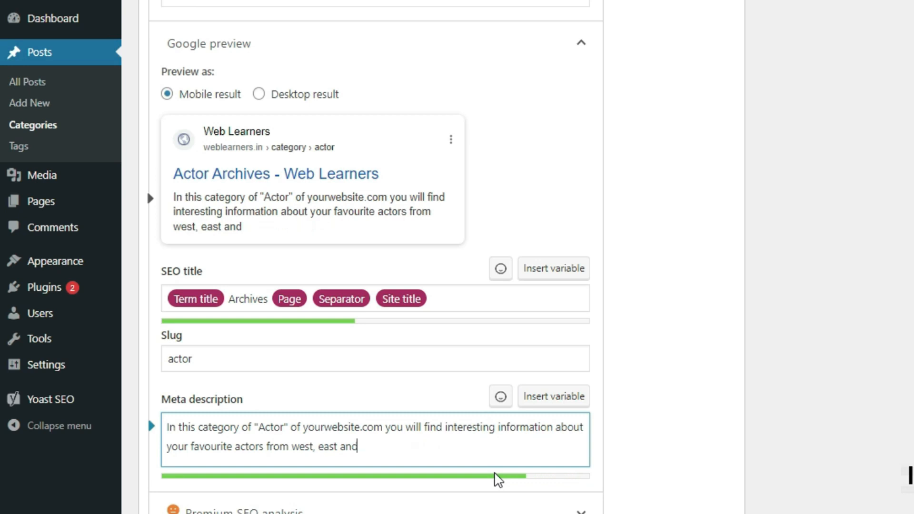
key(BackSpace)
key(BackSpace)
key(BackSpace)
text(etc.)
click(688, 386)
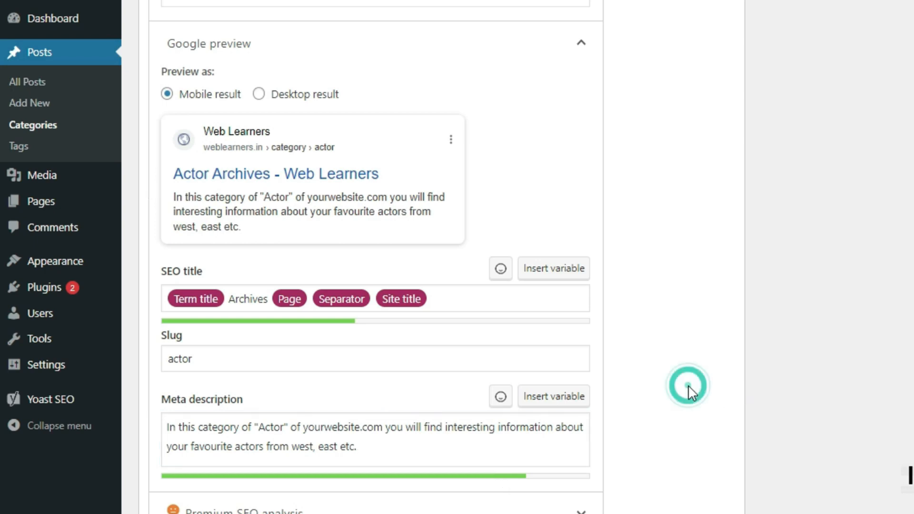
Step: Check the Actor category's Yoast SEO settings, keeping the SEO title as it is, and update the category
scroll(689, 386, down, 4)
scroll(689, 388, up, 3)
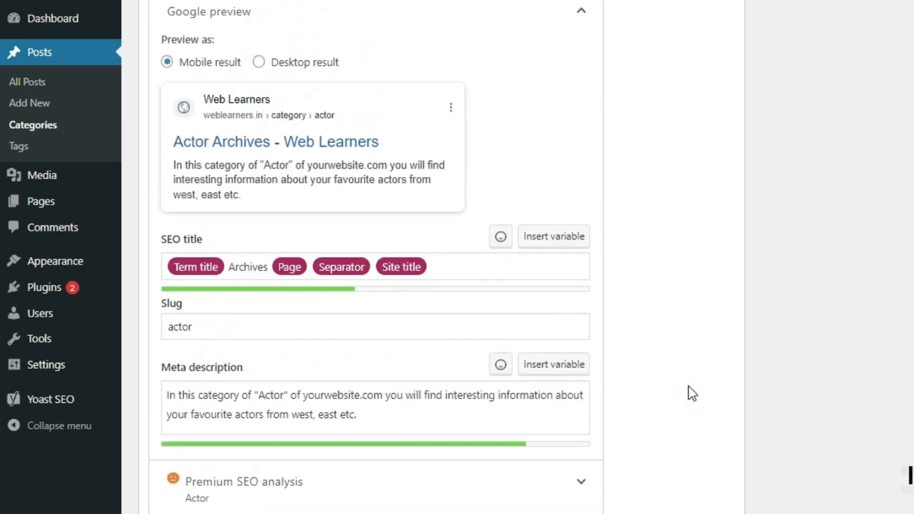
scroll(693, 394, up, 1)
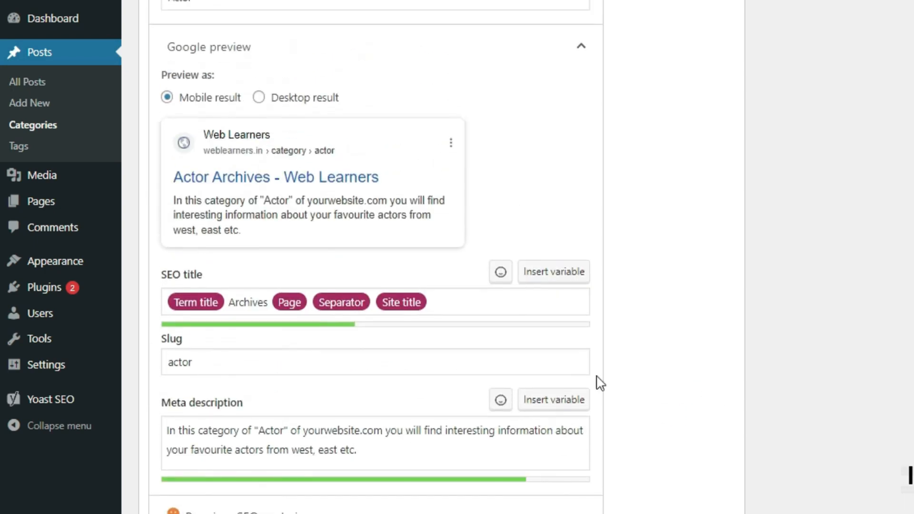
click(461, 300)
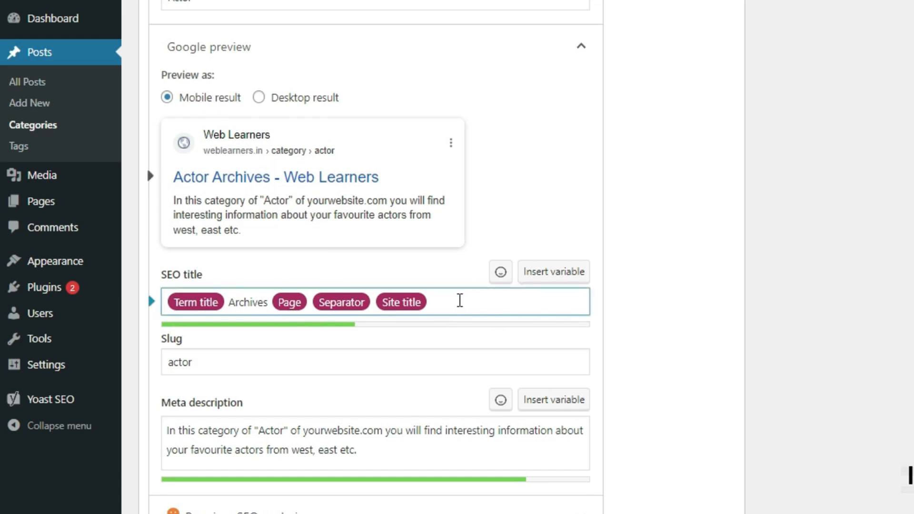
click(656, 273)
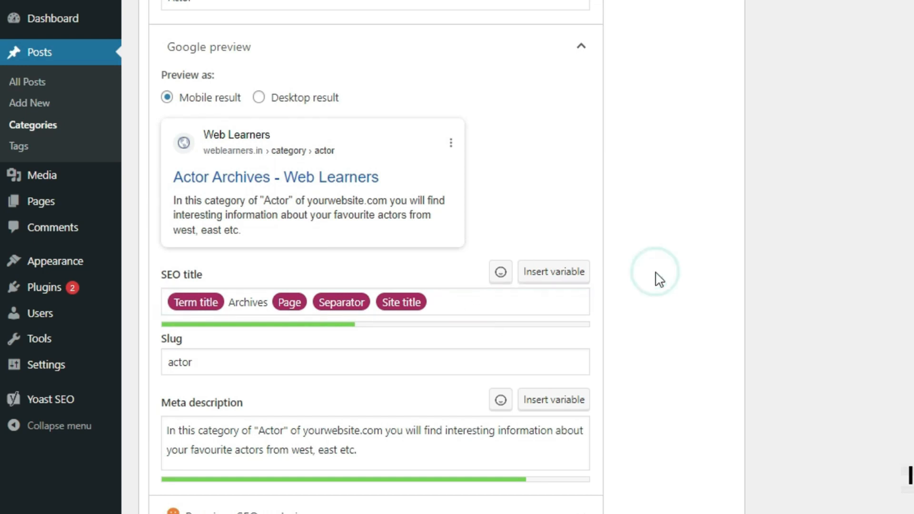
scroll(660, 280, down, 6)
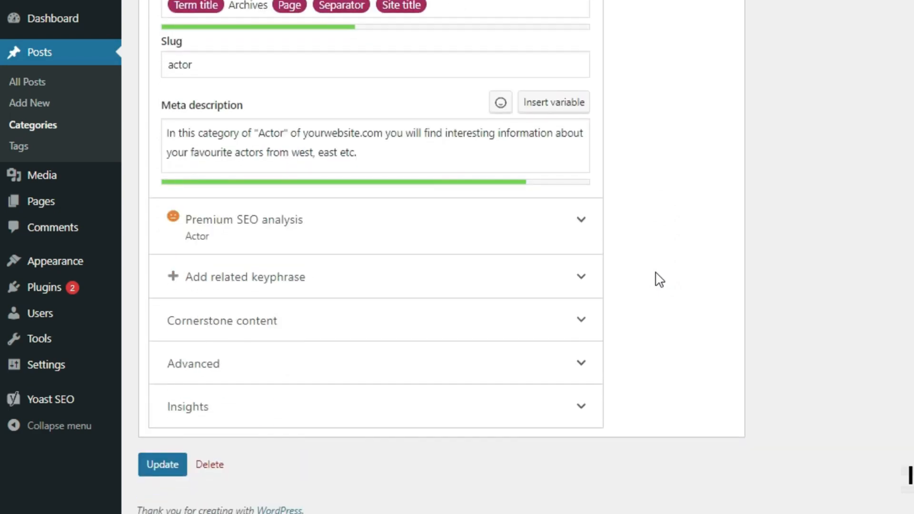
scroll(660, 279, up, 8)
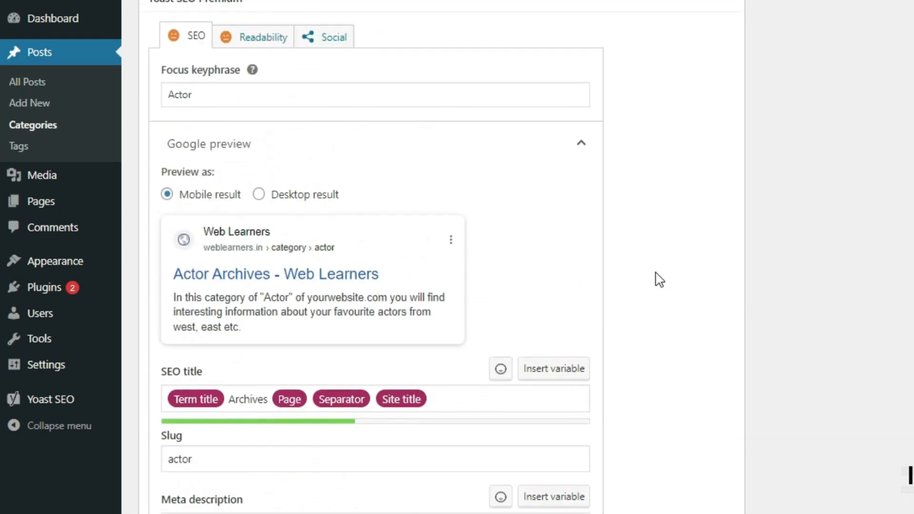
scroll(660, 280, up, 3)
scroll(660, 280, down, 8)
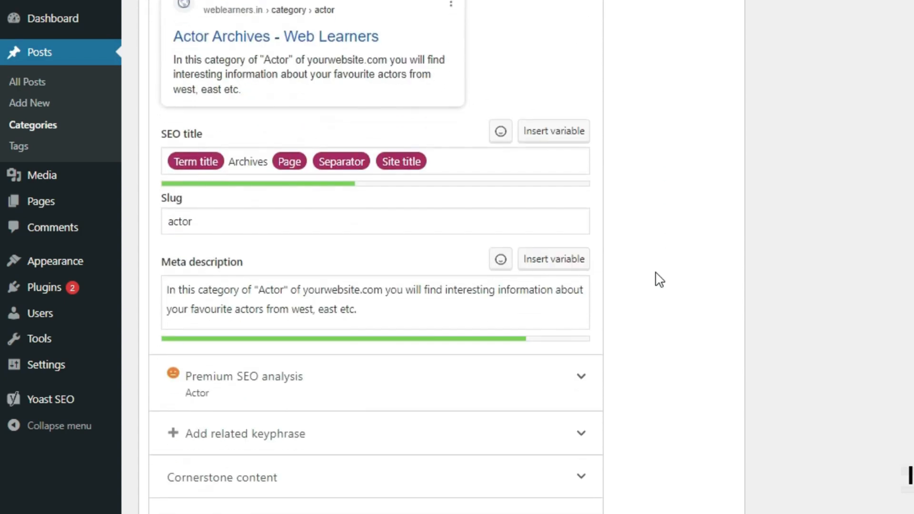
scroll(659, 280, down, 3)
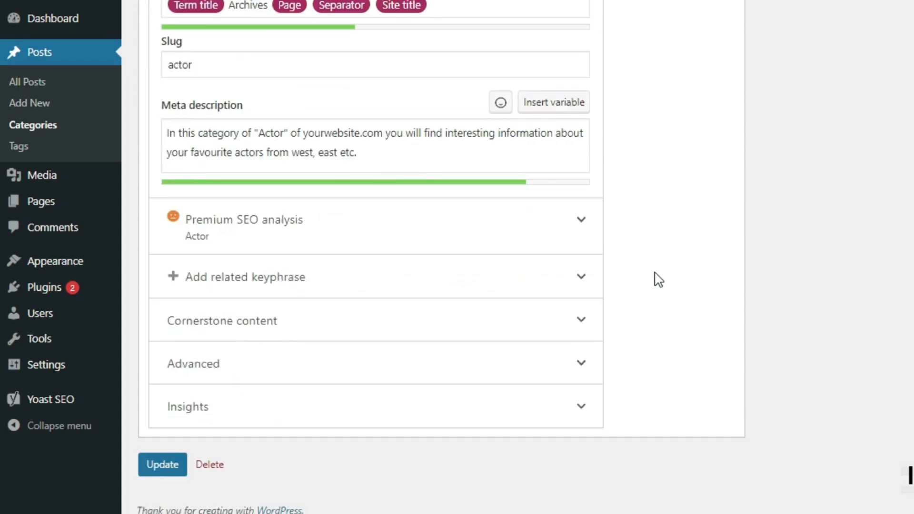
click(158, 469)
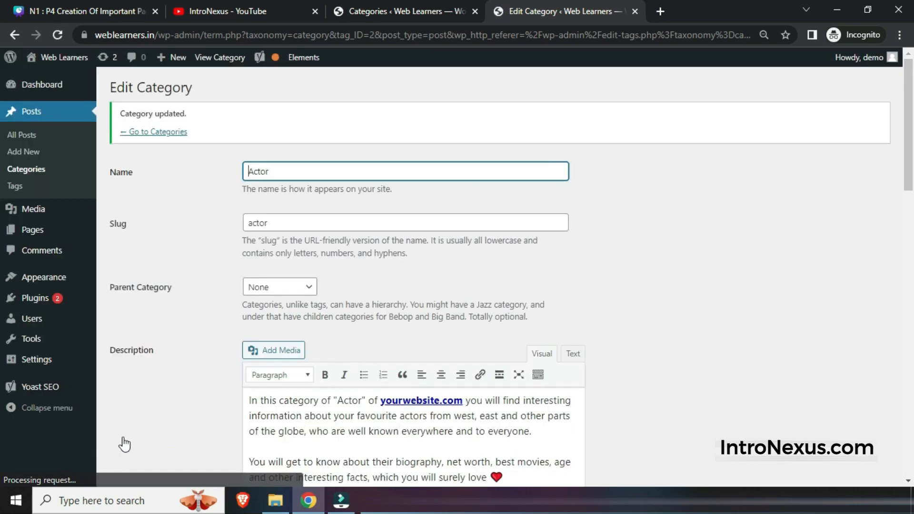
click(712, 261)
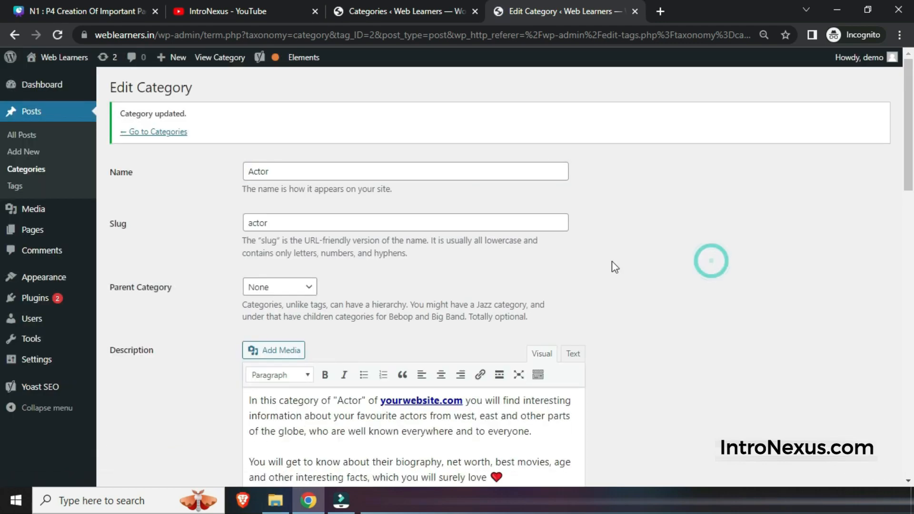
scroll(683, 282, down, 1)
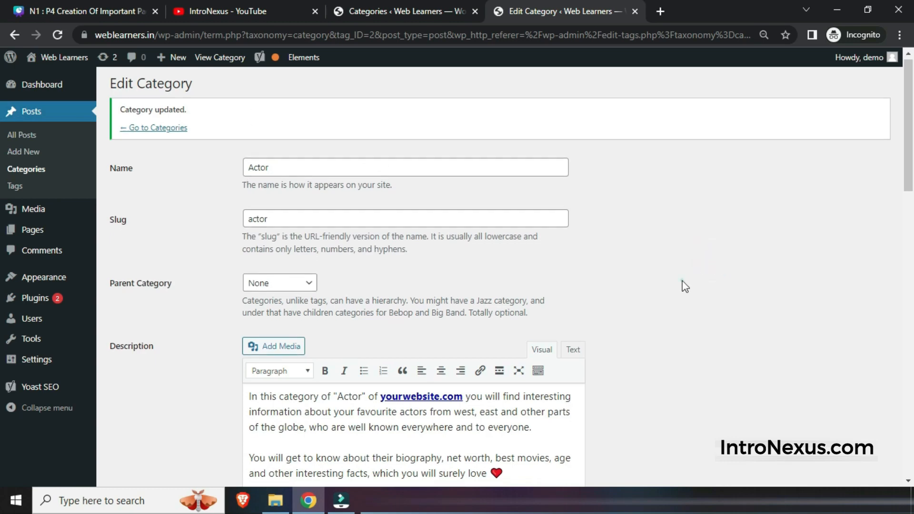
scroll(682, 282, down, 6)
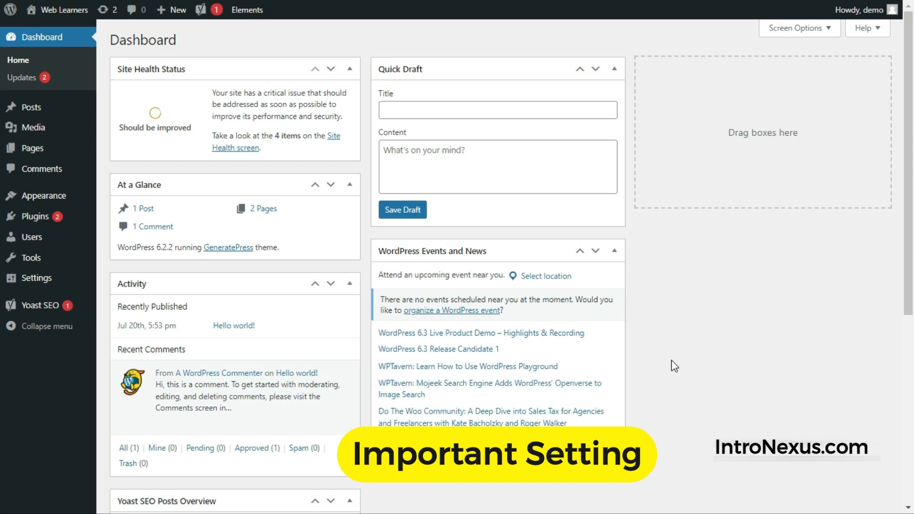
Step: Open the site's permalink settings and choose the Post name structure
mouse_move(62, 284)
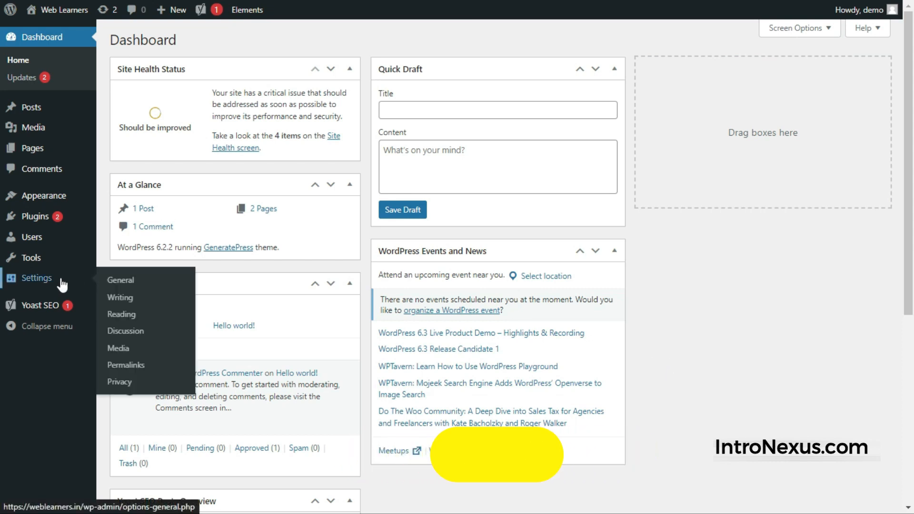
click(115, 368)
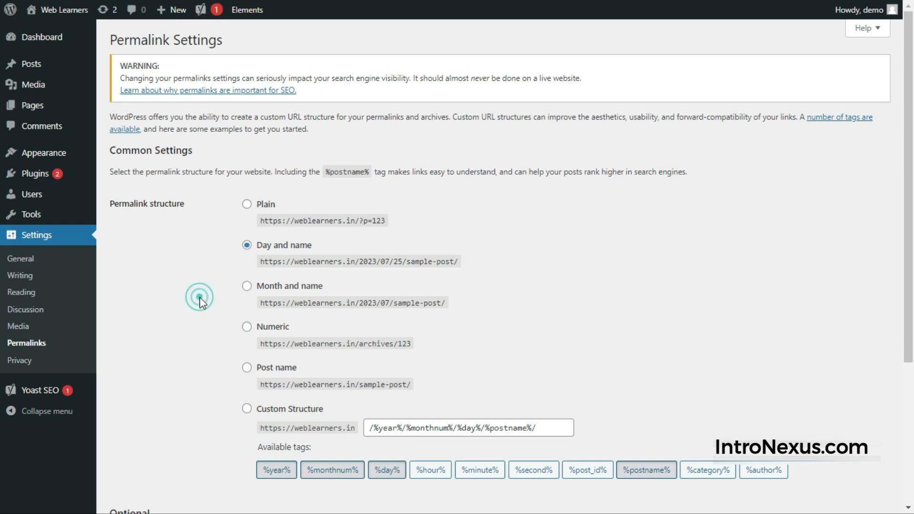
scroll(199, 297, down, 2)
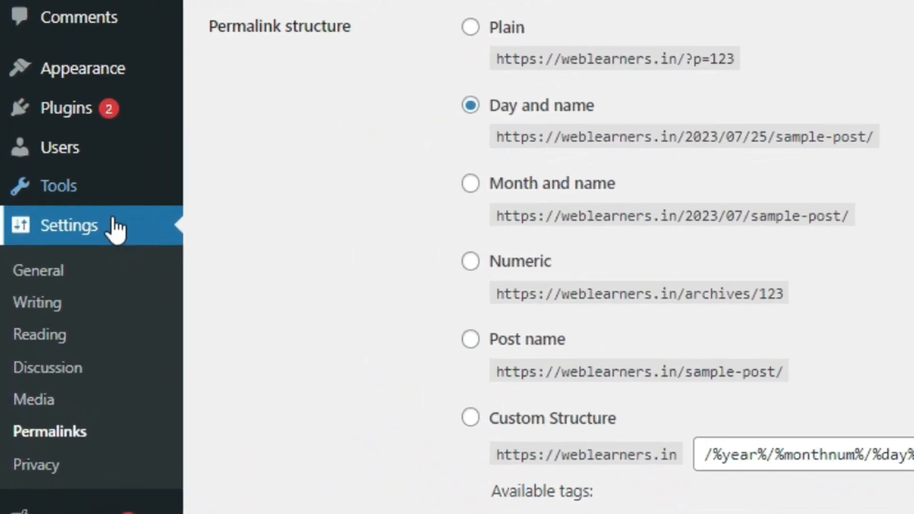
click(79, 429)
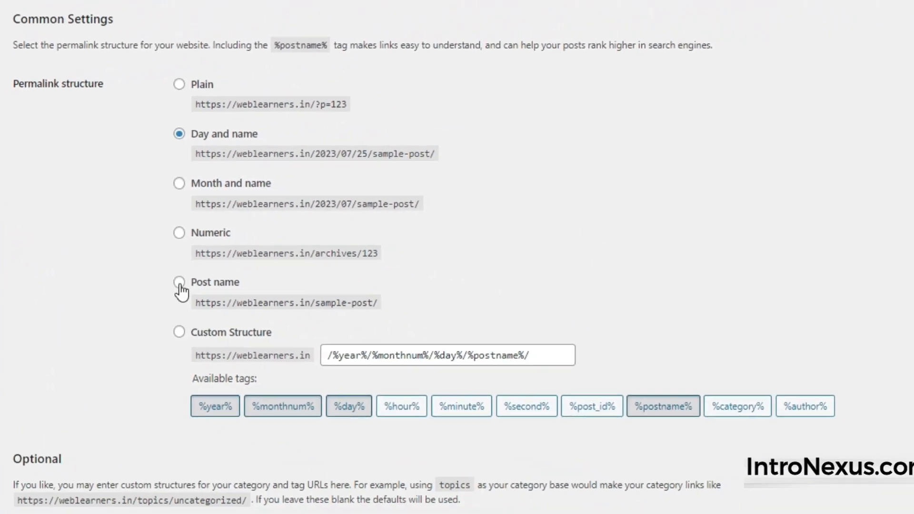
click(179, 283)
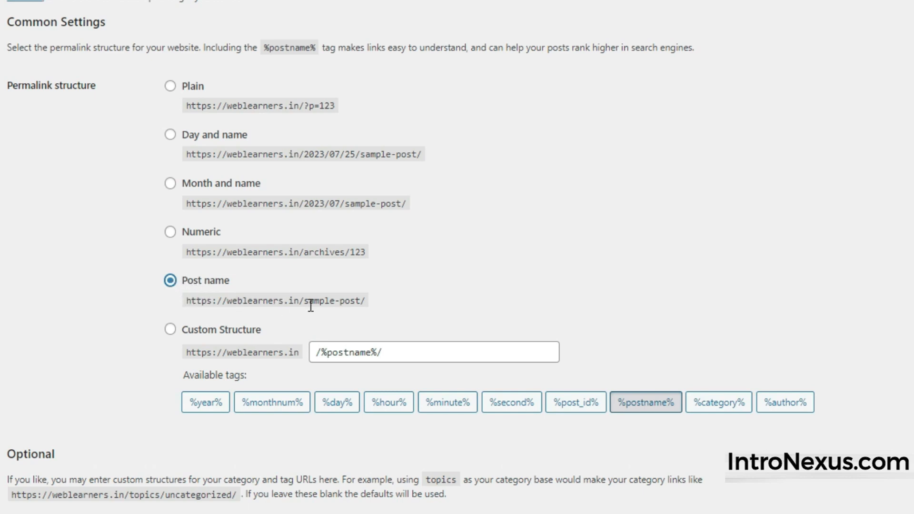
drag(307, 301, 387, 303)
click(387, 303)
click(317, 354)
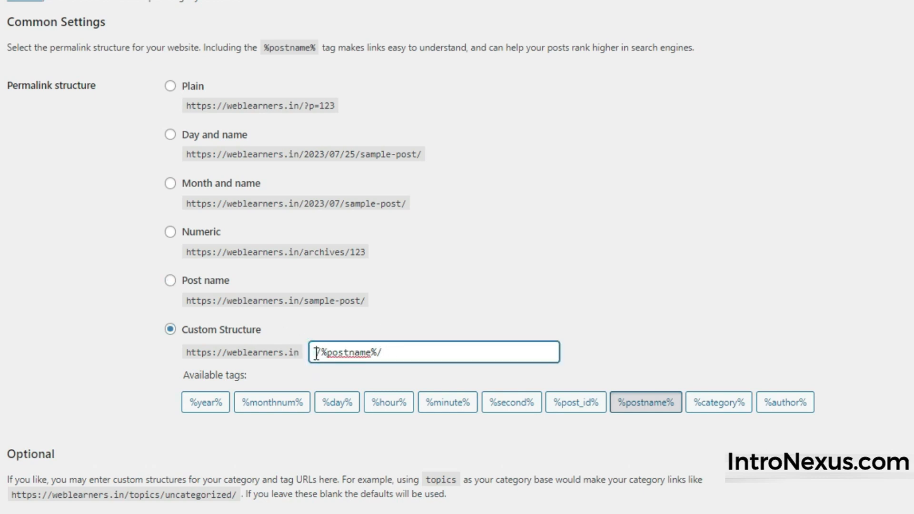
click(710, 405)
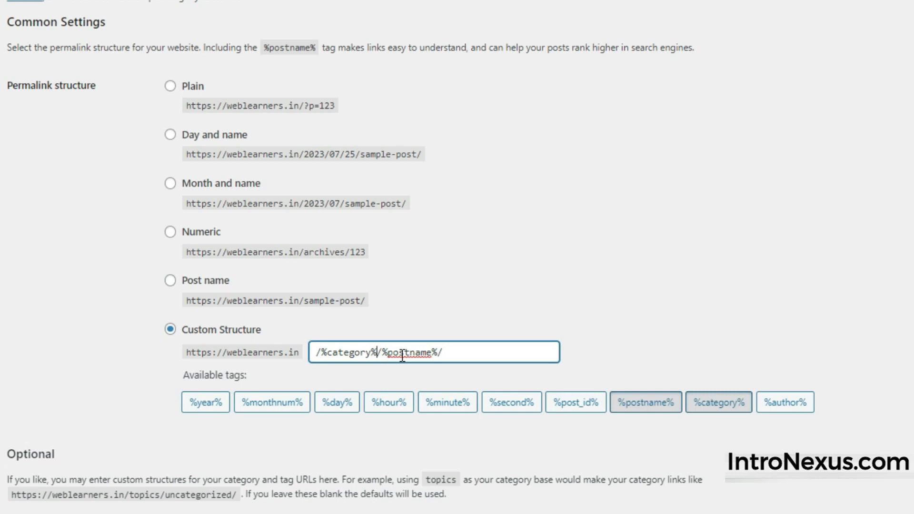
key(BackSpace)
key(BackSpace)
key(BackSpace)
key(BackSpace)
key(BackSpace)
key(BackSpace)
key(BackSpace)
key(BackSpace)
key(BackSpace)
key(BackSpace)
key(BackSpace)
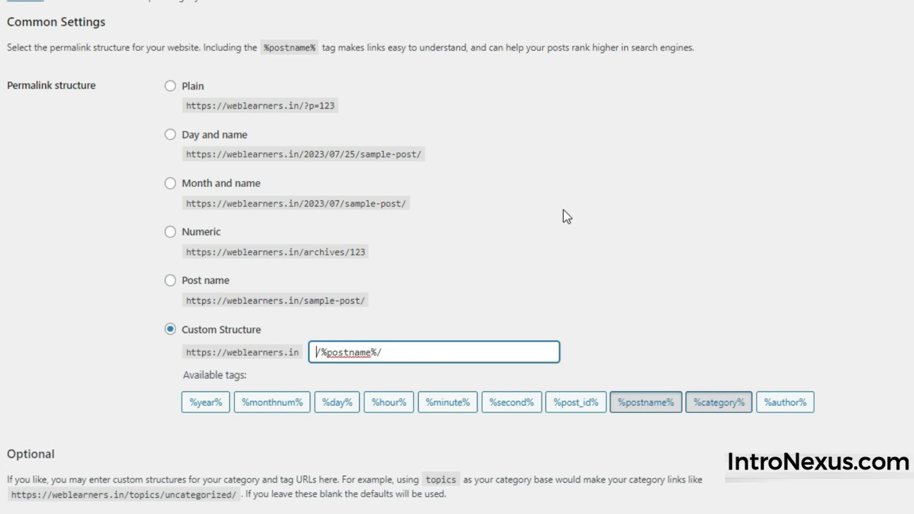
Step: Set the custom permalink structure to /%category%/%postname%/ and save the changes
click(171, 281)
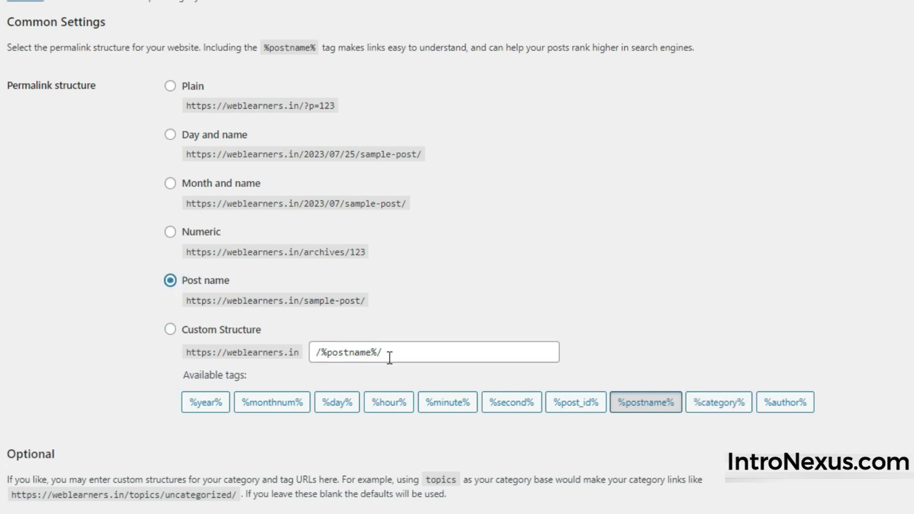
click(315, 352)
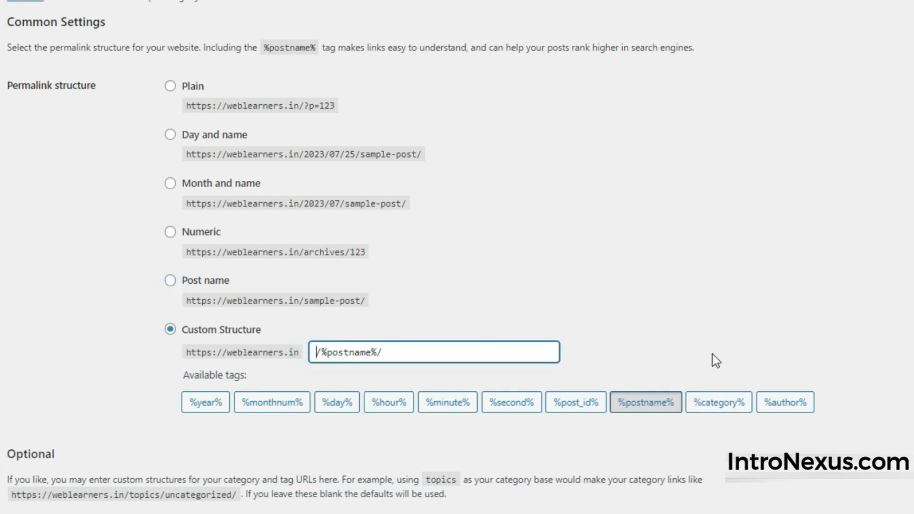
click(715, 401)
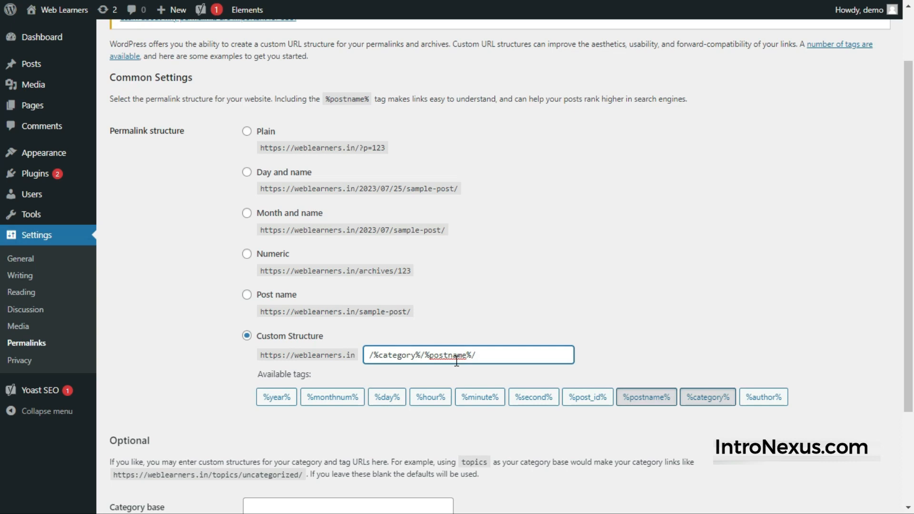
scroll(457, 362, down, 3)
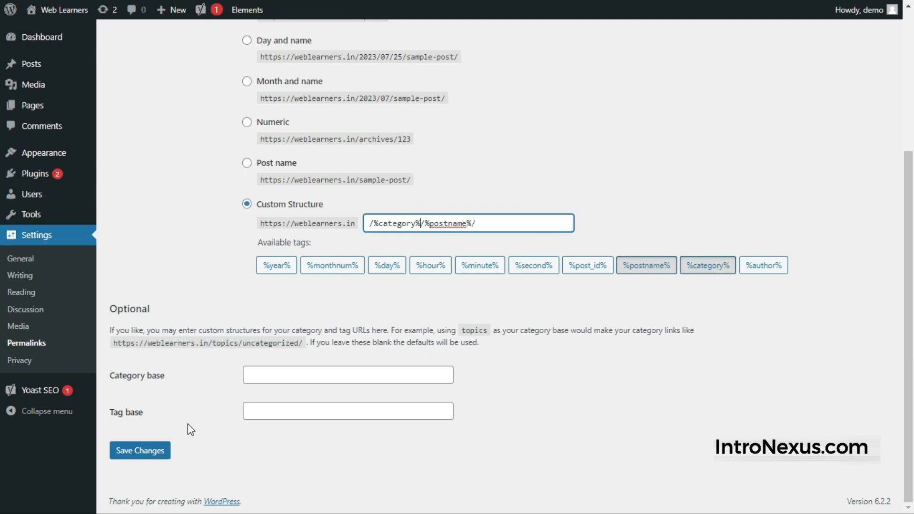
click(142, 453)
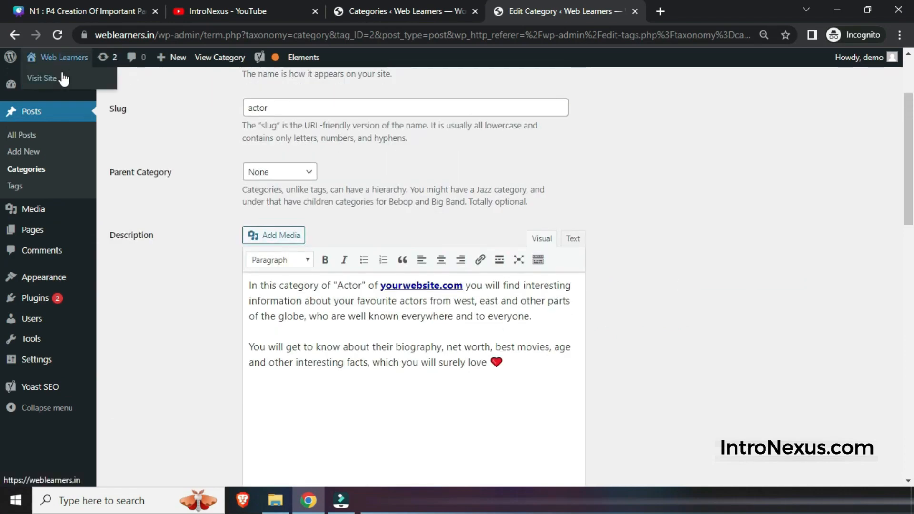
Step: View the site's front page in a separate tab, examine its header menu, sidebar and footer, and close that tab
ctrl+click(62, 72)
click(619, 6)
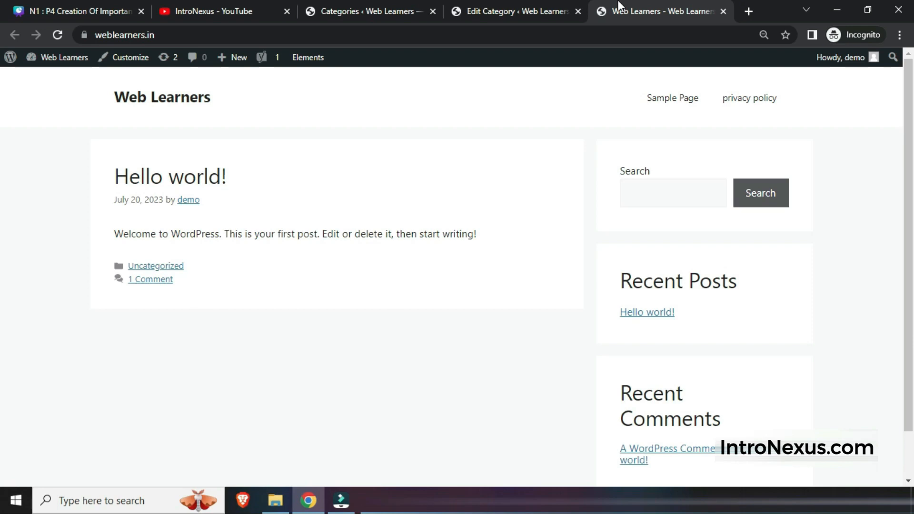
scroll(874, 232, down, 2)
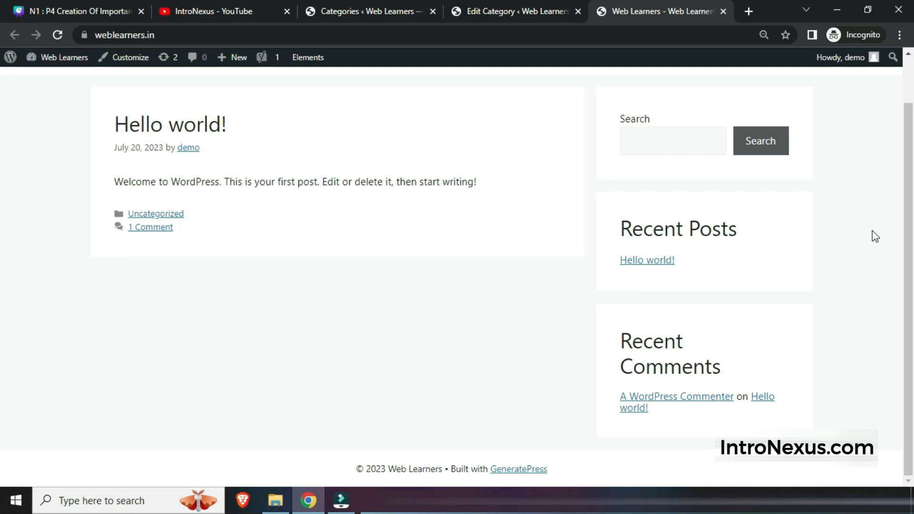
scroll(771, 276, up, 2)
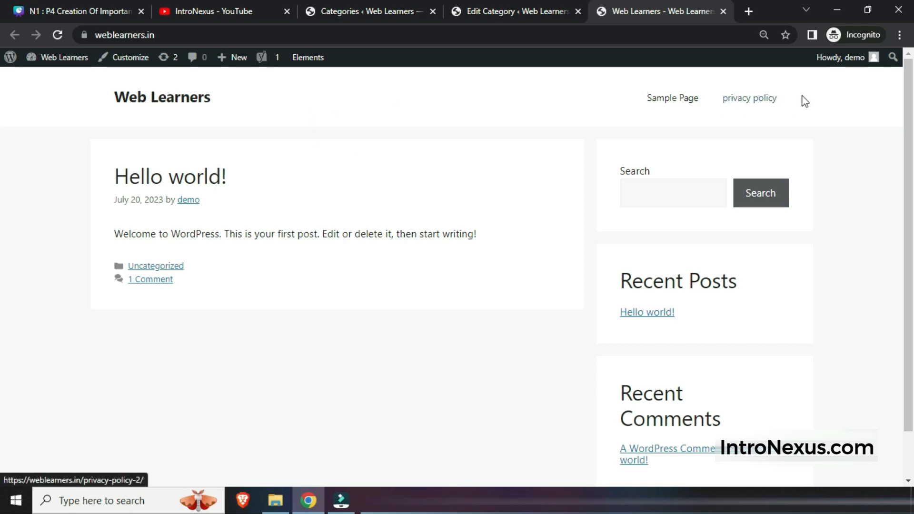
key(ctrl+w)
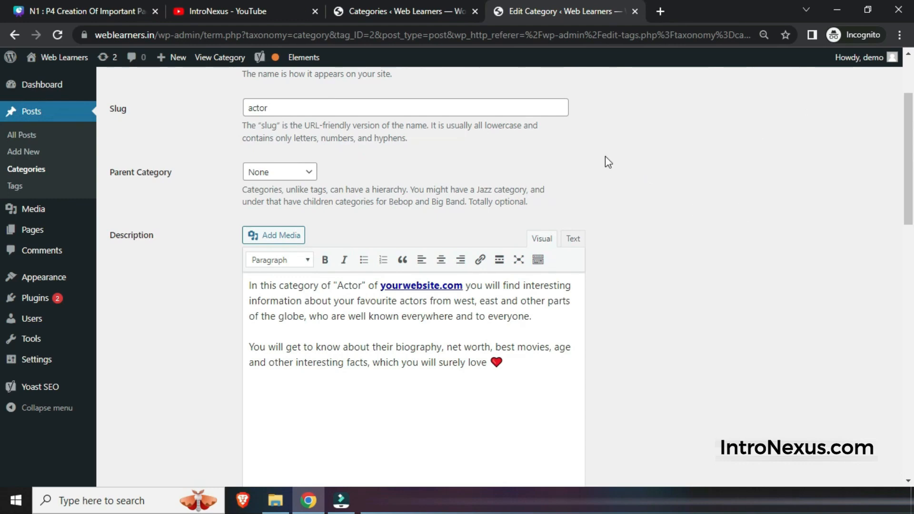
Step: Switch to the Canva presentation, show it full screen from the first slide and advance to the course outline slide
click(91, 3)
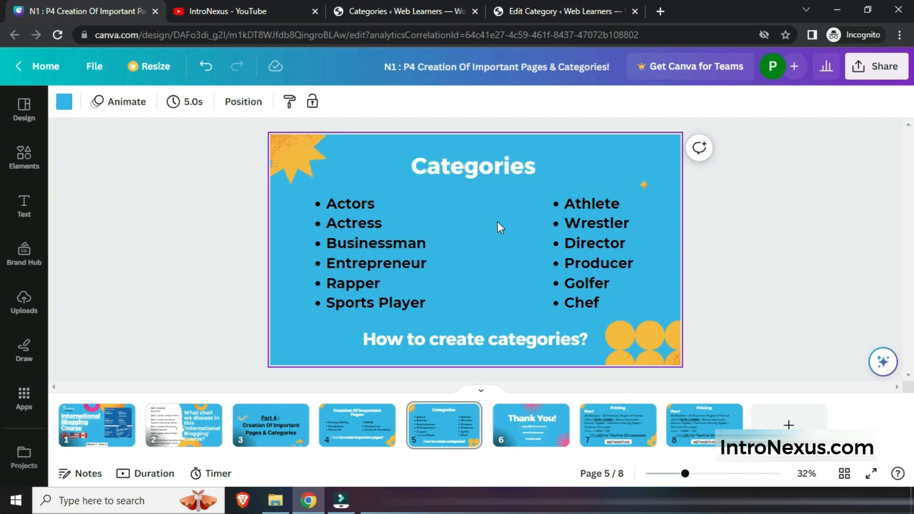
key(ctrl+alt+p)
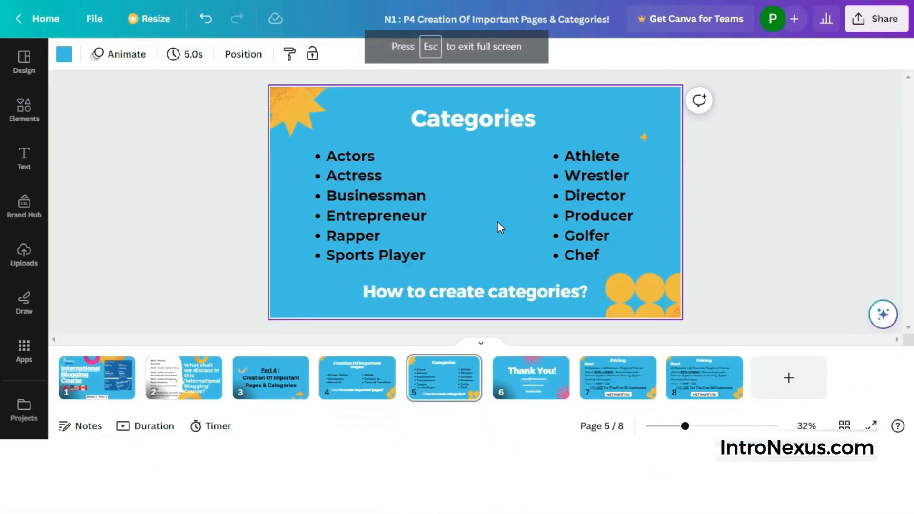
key(Left)
key(Left)
key(Left)
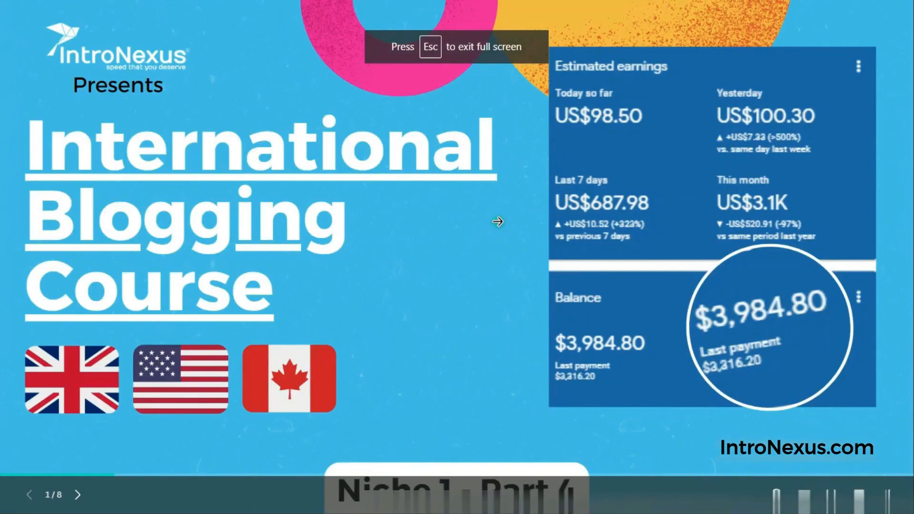
key(Right)
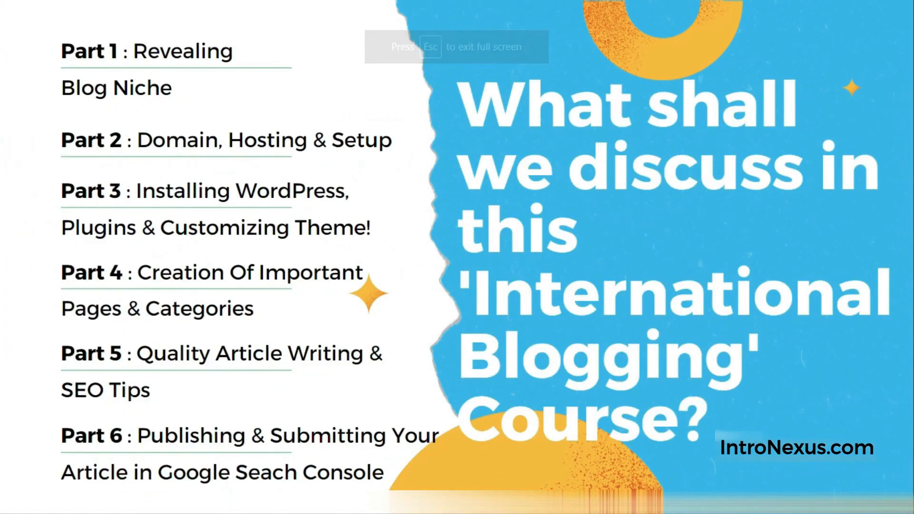